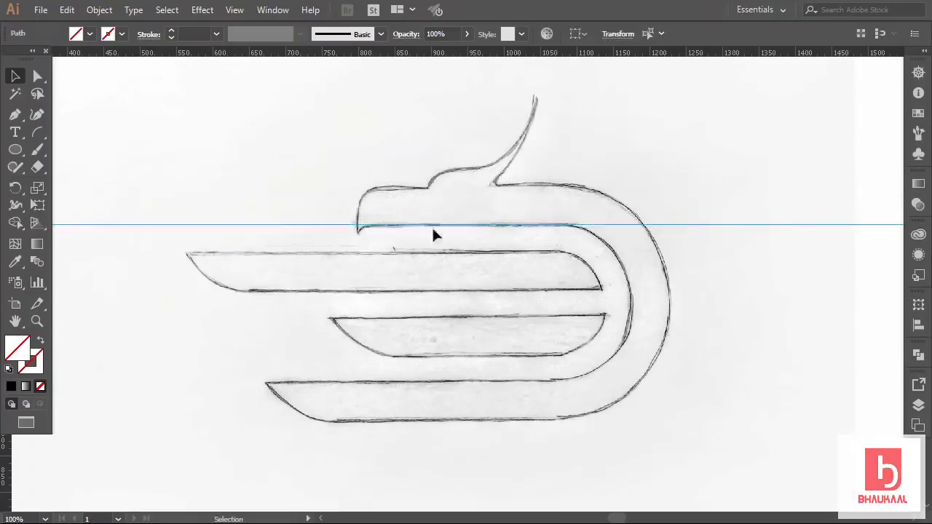
Change the Guides & Grid preference so guides display in red instead of cyan.
{"action": "left_click", "coordinate": [288, 266]}
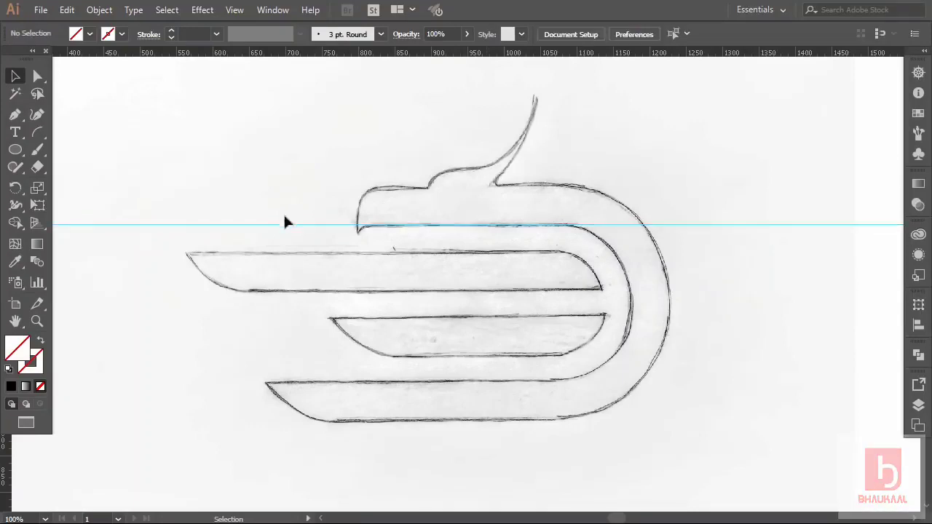
{"action": "left_click_drag", "start_coordinate": [291, 234], "coordinate": [293, 241]}
{"action": "left_click", "coordinate": [257, 263]}
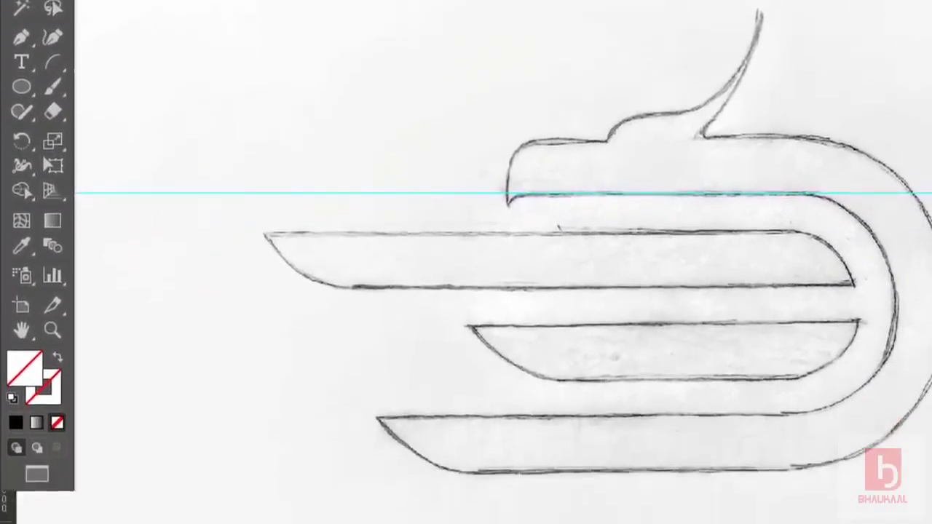
{"action": "left_click", "coordinate": [94, 6]}
{"action": "mouse_move", "coordinate": [175, 523]}
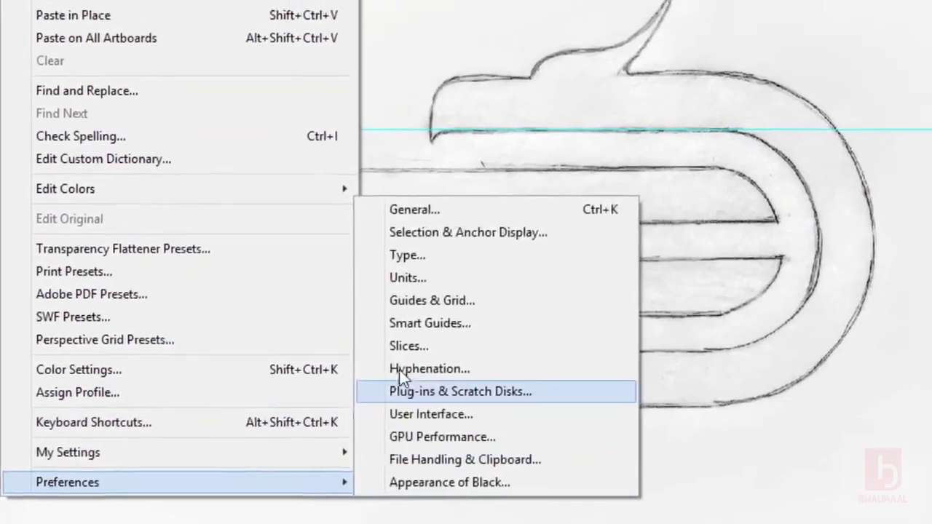
{"action": "left_click", "coordinate": [422, 300]}
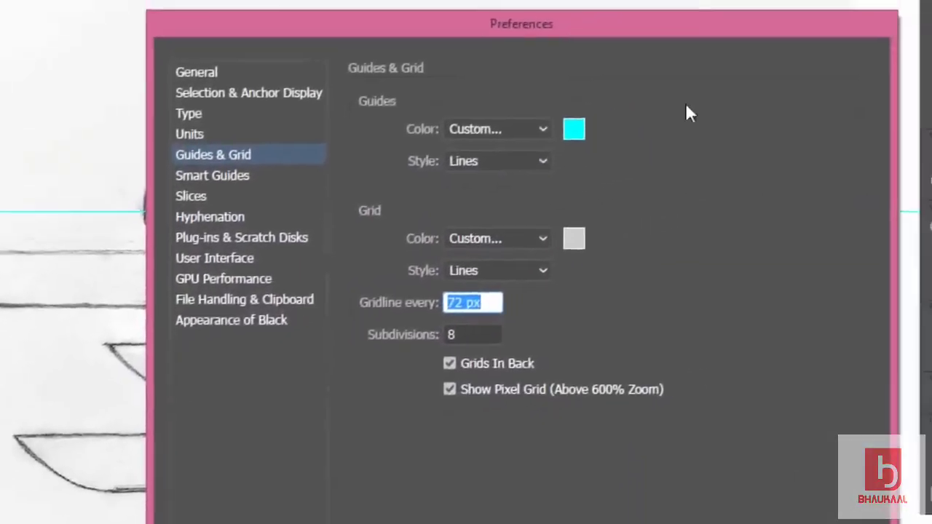
{"action": "left_click", "coordinate": [570, 133]}
{"action": "left_click", "coordinate": [79, 180]}
{"action": "left_click", "coordinate": [122, 412]}
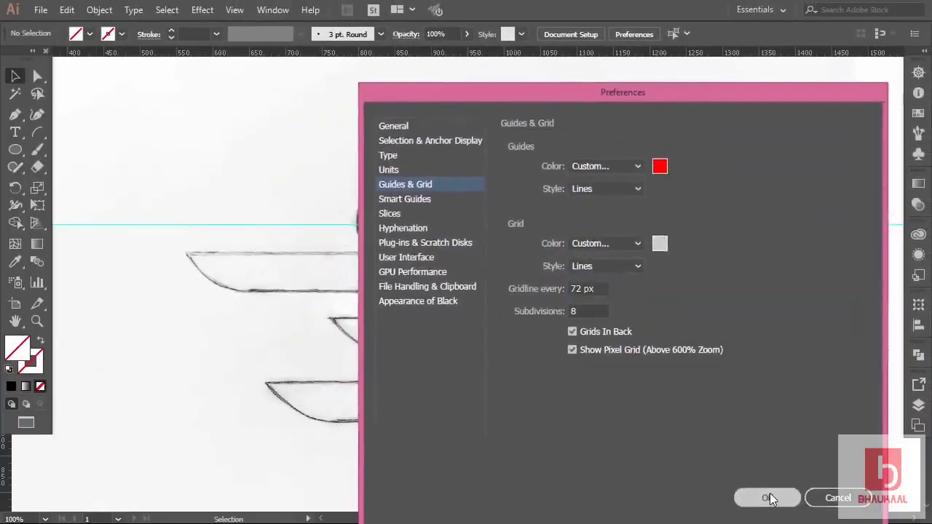
{"action": "left_click", "coordinate": [768, 498]}
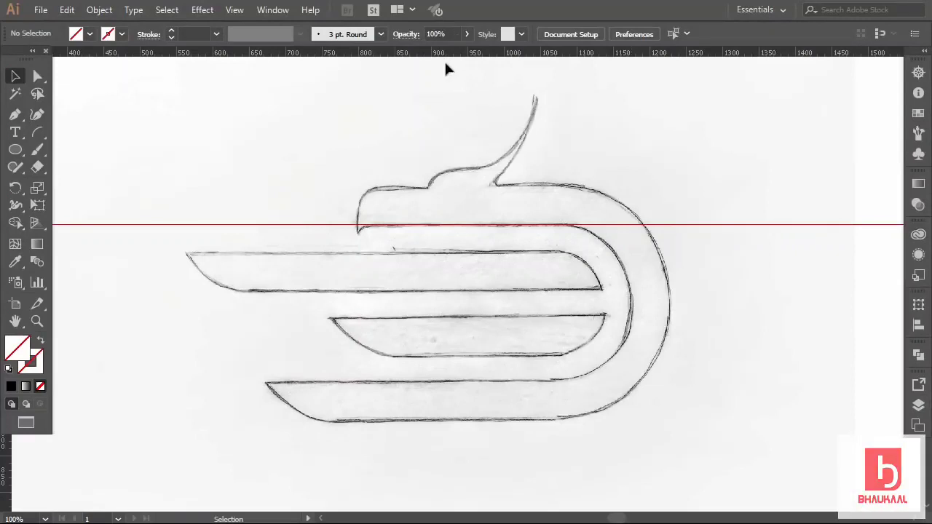
Add two horizontal guides along the top and bottom edges of the upper wing stripe.
{"action": "left_click_drag", "start_coordinate": [446, 57], "coordinate": [489, 258]}
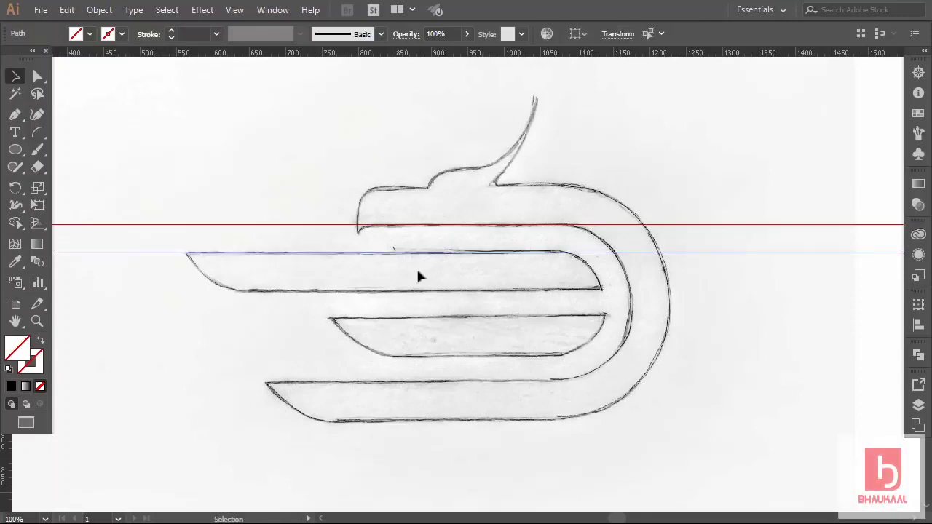
{"action": "left_click", "coordinate": [473, 110]}
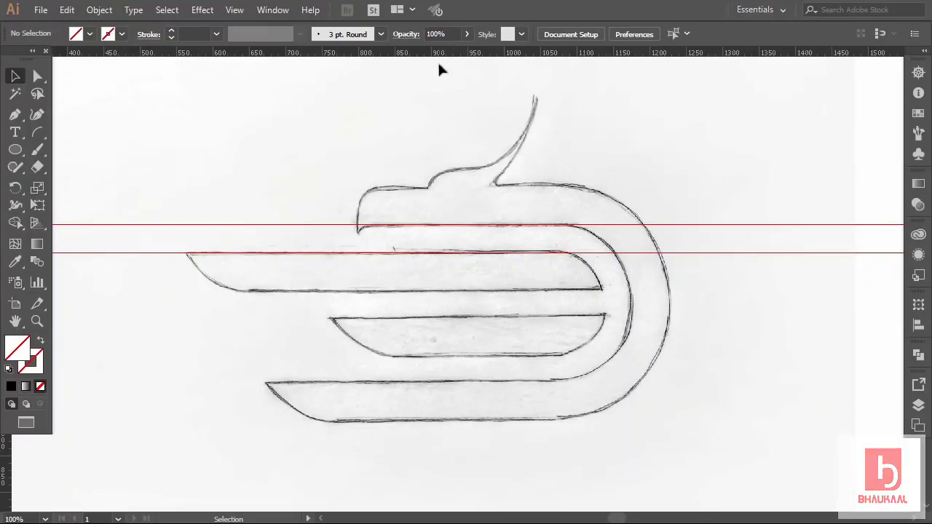
{"action": "left_click_drag", "start_coordinate": [441, 59], "coordinate": [467, 290]}
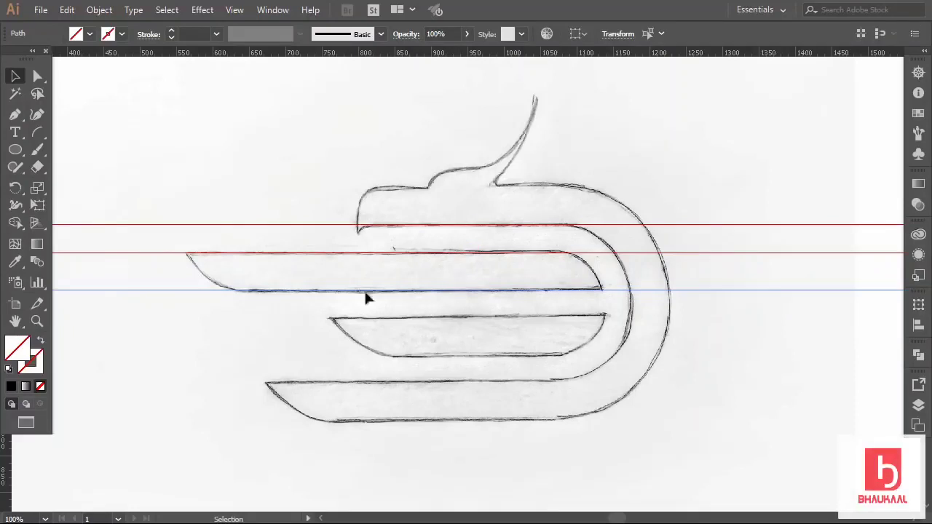
{"action": "left_click", "coordinate": [643, 180]}
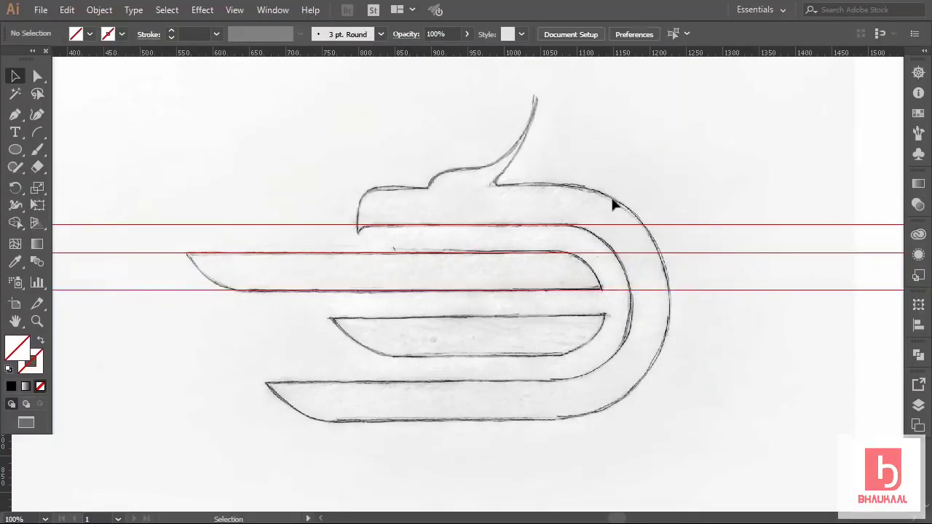
Zoom in and draw a thin rectangle bridging the top two guides.
{"action": "scroll", "coordinate": [586, 292], "scroll_direction": "up", "scroll_amount": 3}
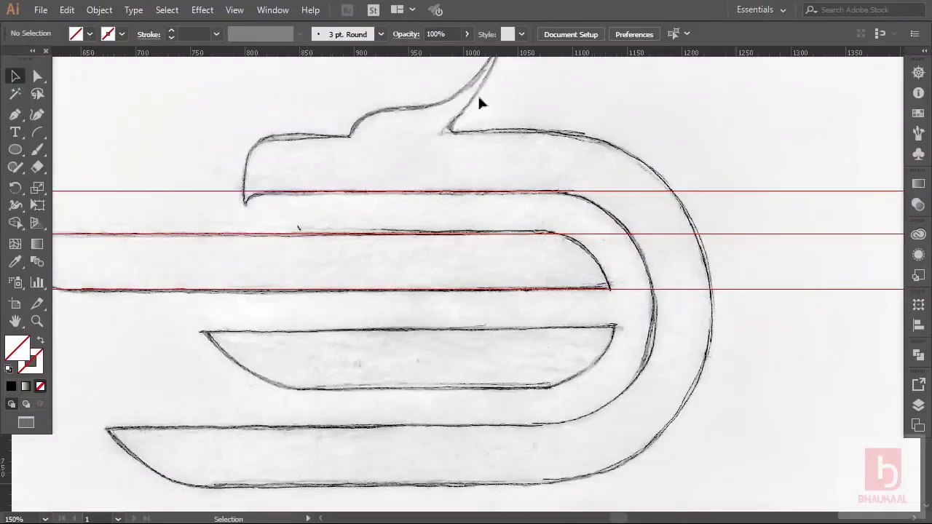
{"action": "left_click_drag", "start_coordinate": [16, 157], "coordinate": [76, 145]}
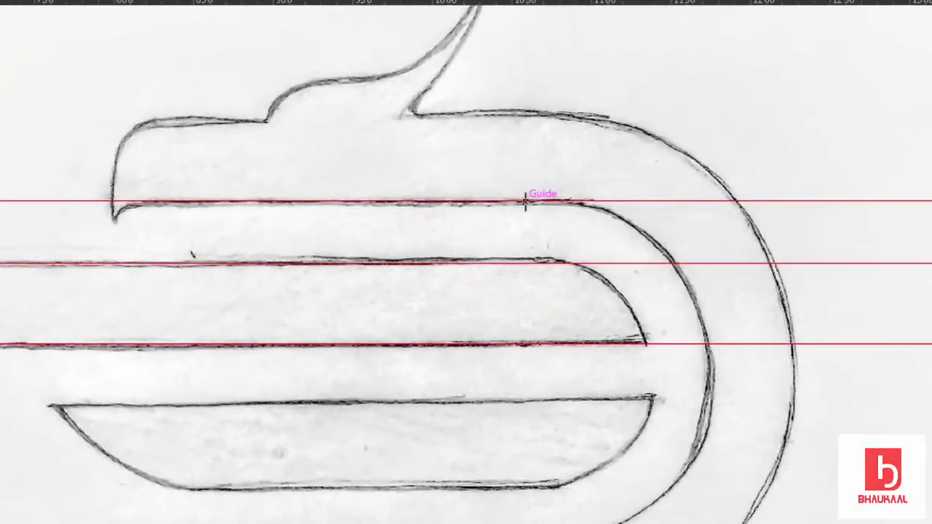
{"action": "left_click_drag", "start_coordinate": [526, 202], "coordinate": [547, 265]}
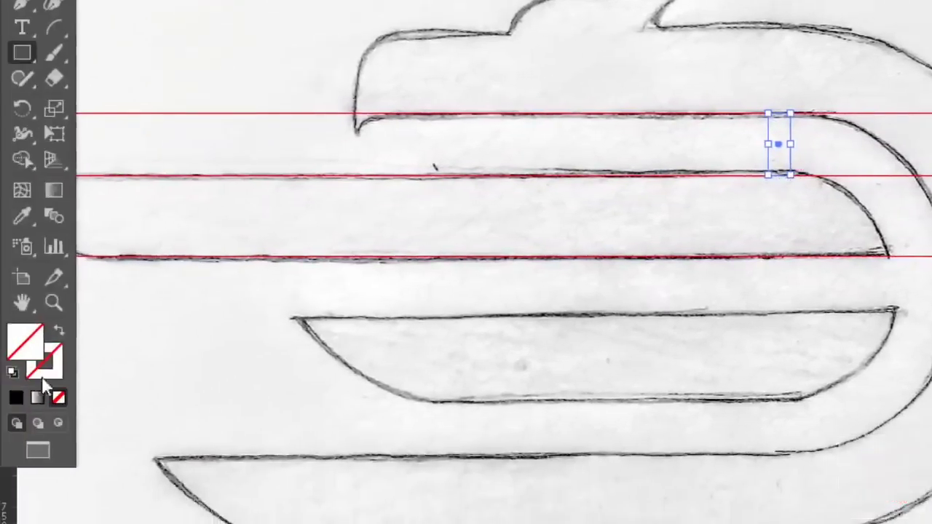
Fill the spacer bar with black and draw a second bar between the lower guides.
{"action": "left_click", "coordinate": [13, 398]}
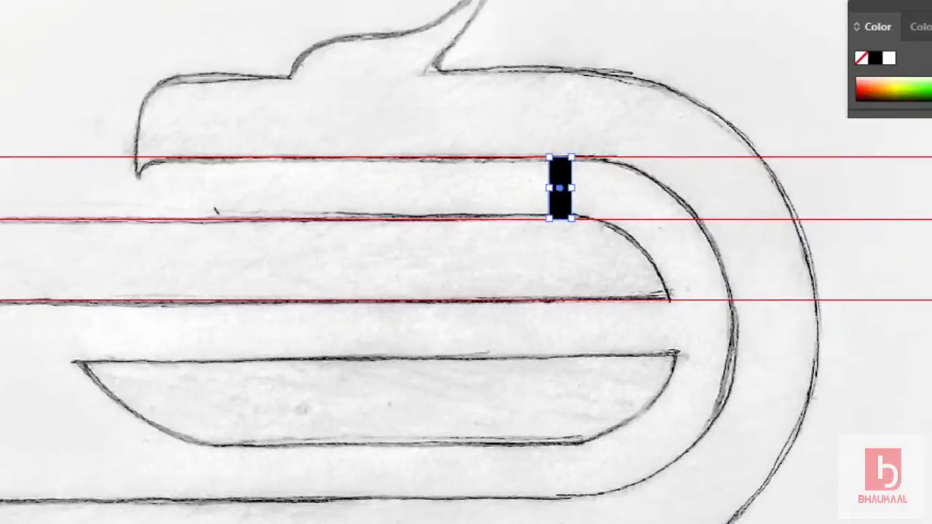
{"action": "left_click", "coordinate": [931, 7]}
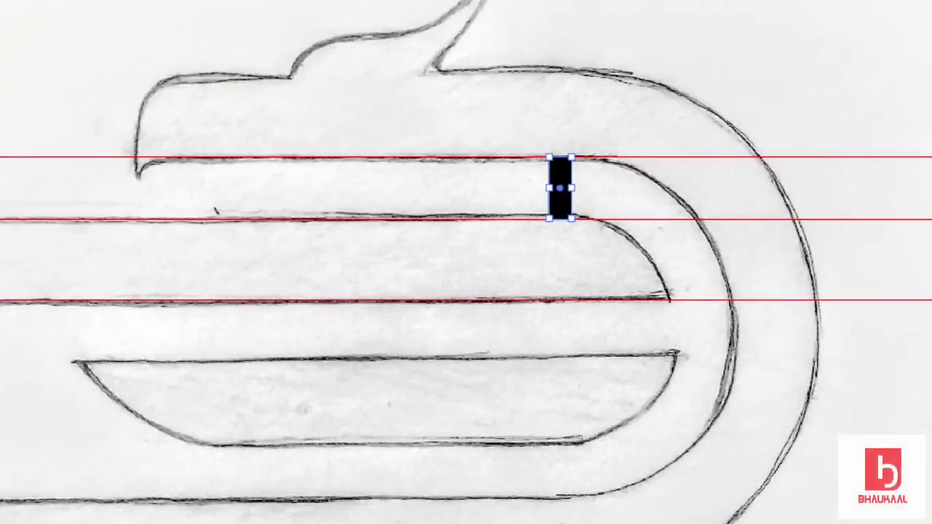
{"action": "left_click", "coordinate": [404, 191]}
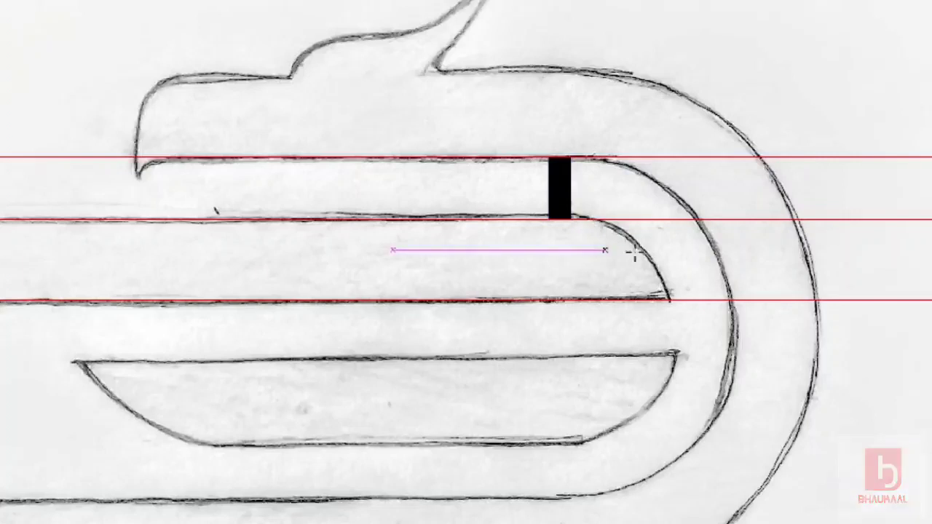
{"action": "left_click_drag", "start_coordinate": [591, 218], "coordinate": [611, 299]}
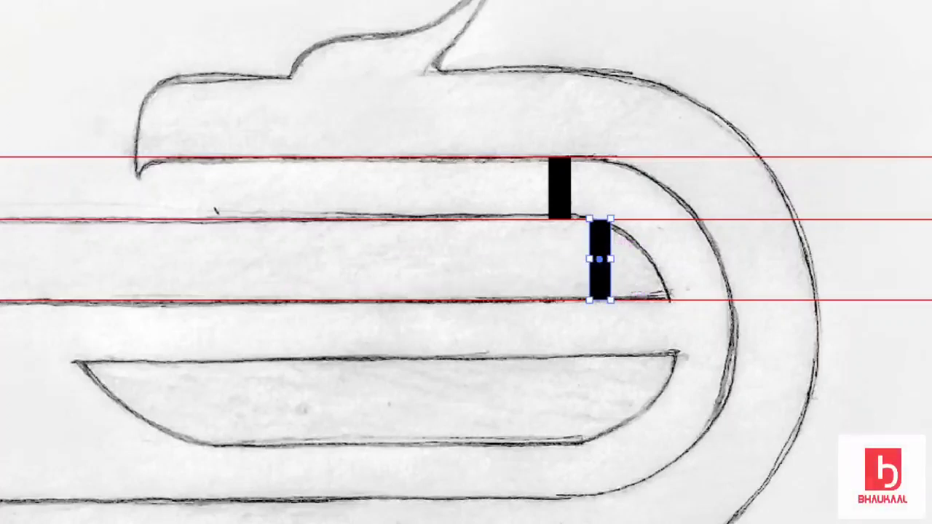
{"action": "left_click", "coordinate": [727, 68]}
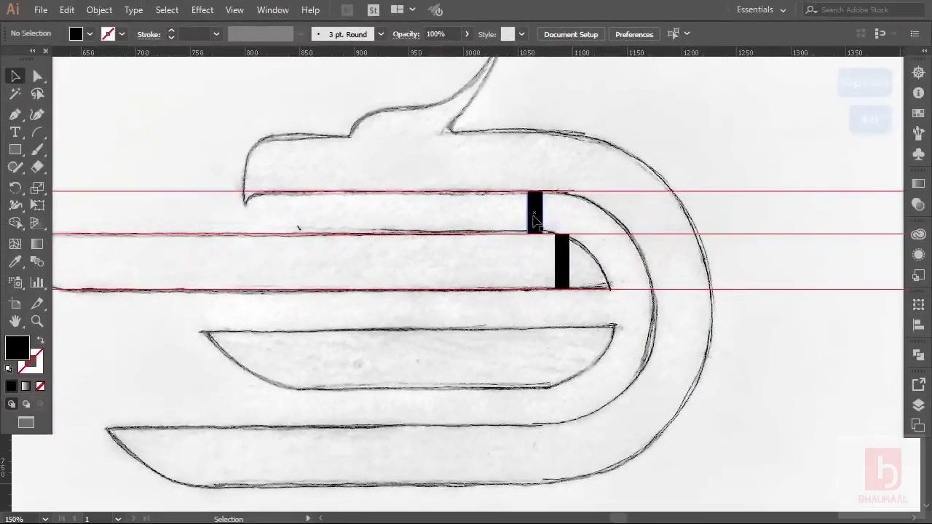
Copy both bars 90 px straight down and select the two lower guides.
{"action": "left_click", "coordinate": [560, 200]}
{"action": "left_click", "coordinate": [562, 260], "text": "shift"}
{"action": "left_click_drag", "start_coordinate": [566, 251], "coordinate": [572, 350]}
{"action": "left_click", "coordinate": [634, 291]}
{"action": "left_click_drag", "start_coordinate": [636, 200], "coordinate": [623, 294]}
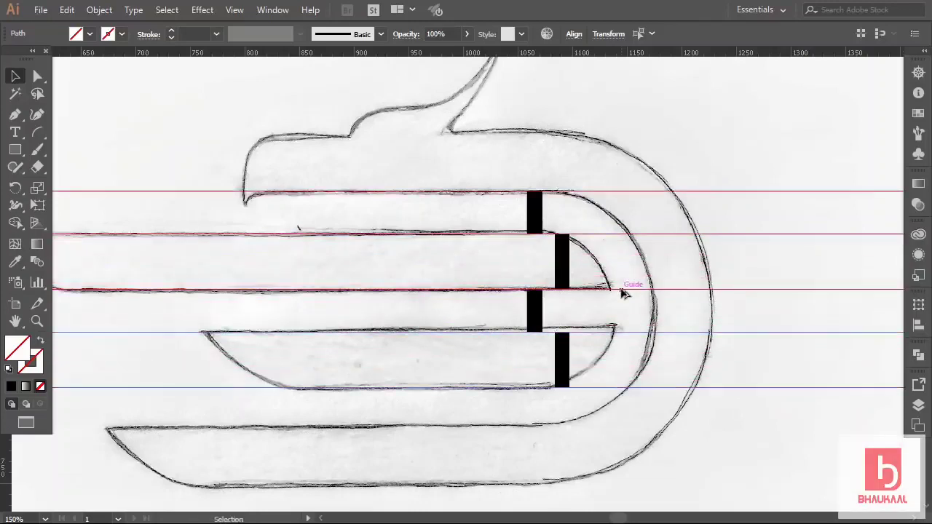
Copy the two lower bars 90 px further down and the two lower guides 79 px down.
{"action": "left_click", "coordinate": [622, 311]}
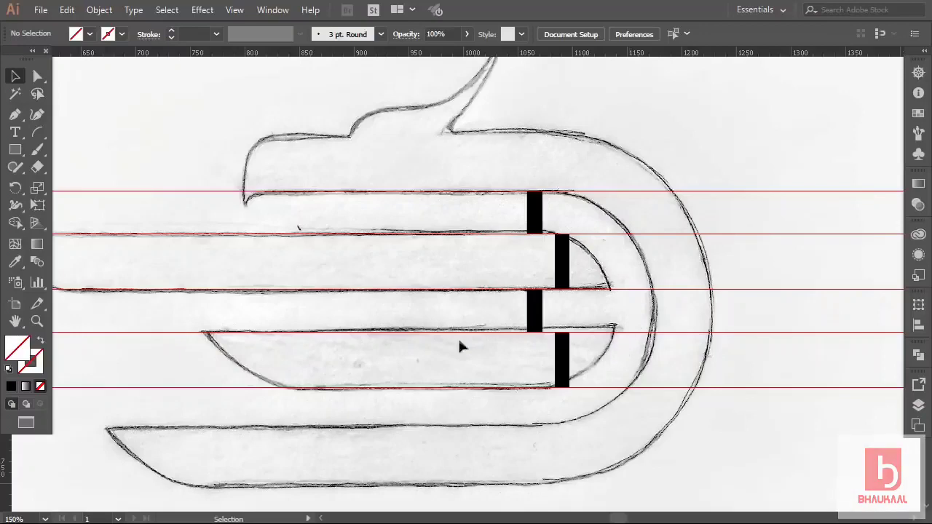
{"action": "scroll", "coordinate": [578, 319], "scroll_direction": "down", "scroll_amount": 2}
{"action": "left_click_drag", "start_coordinate": [587, 277], "coordinate": [528, 330]}
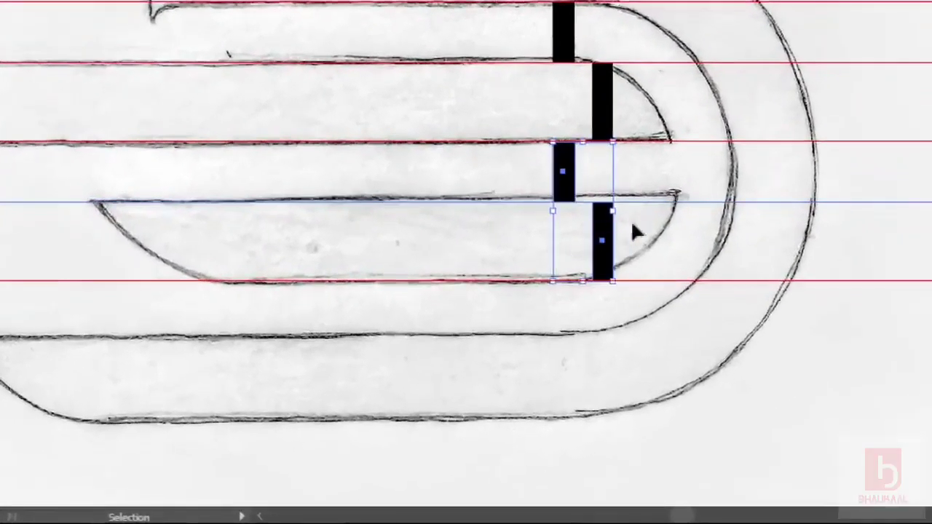
{"action": "left_click", "coordinate": [662, 201], "text": "shift"}
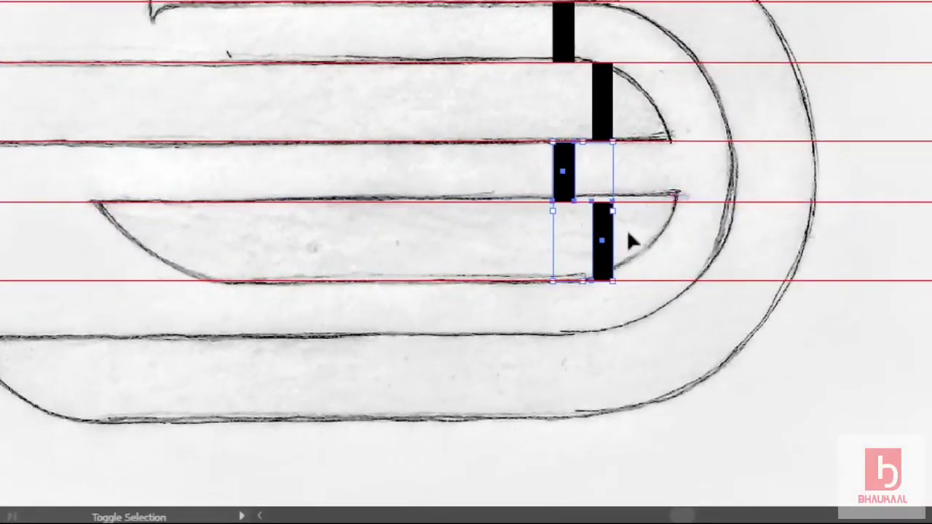
{"action": "left_click_drag", "start_coordinate": [609, 239], "coordinate": [610, 371]}
{"action": "left_click", "coordinate": [673, 338]}
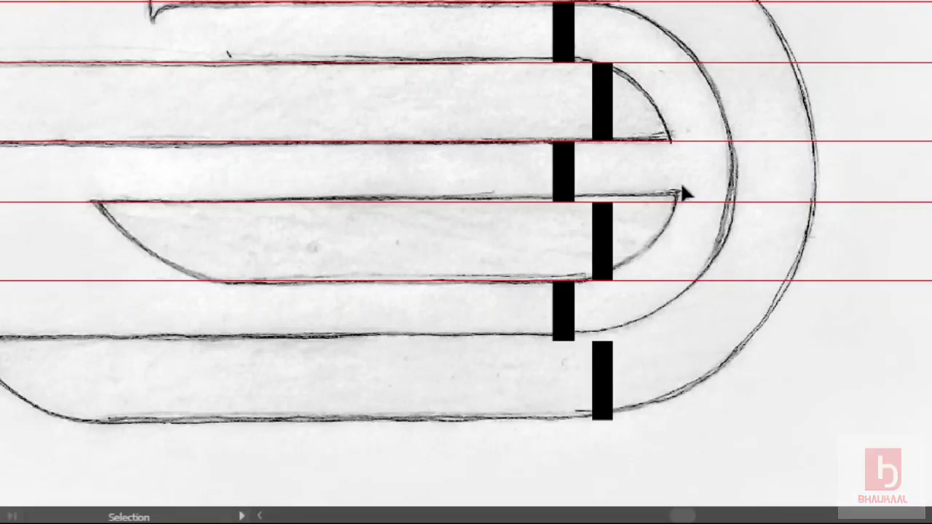
{"action": "left_click_drag", "start_coordinate": [683, 329], "coordinate": [688, 327]}
{"action": "left_click_drag", "start_coordinate": [692, 294], "coordinate": [691, 430]}
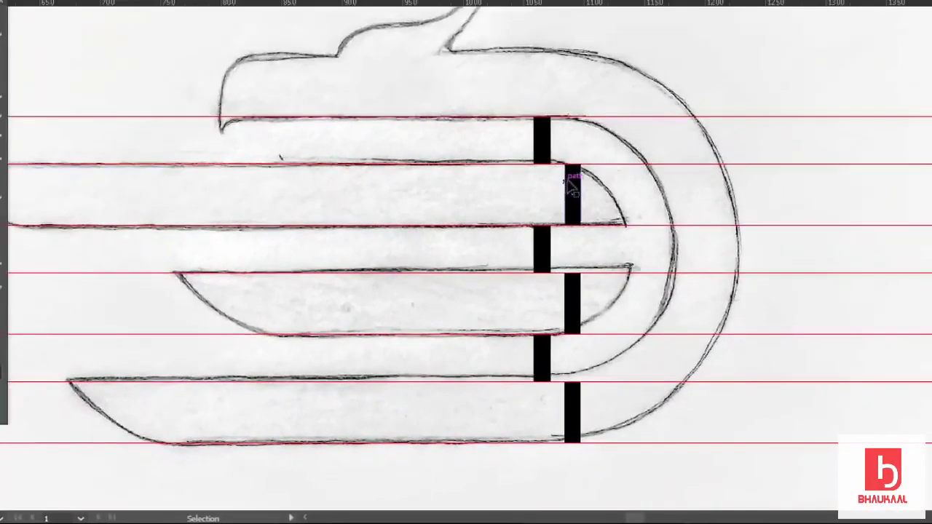
Copy the top bar above the top guide and move a guide up to the head's top.
{"action": "scroll", "coordinate": [571, 188], "scroll_direction": "up", "scroll_amount": 3}
{"action": "left_click_drag", "start_coordinate": [573, 232], "coordinate": [573, 124]}
{"action": "left_click_drag", "start_coordinate": [615, 156], "coordinate": [618, 95]}
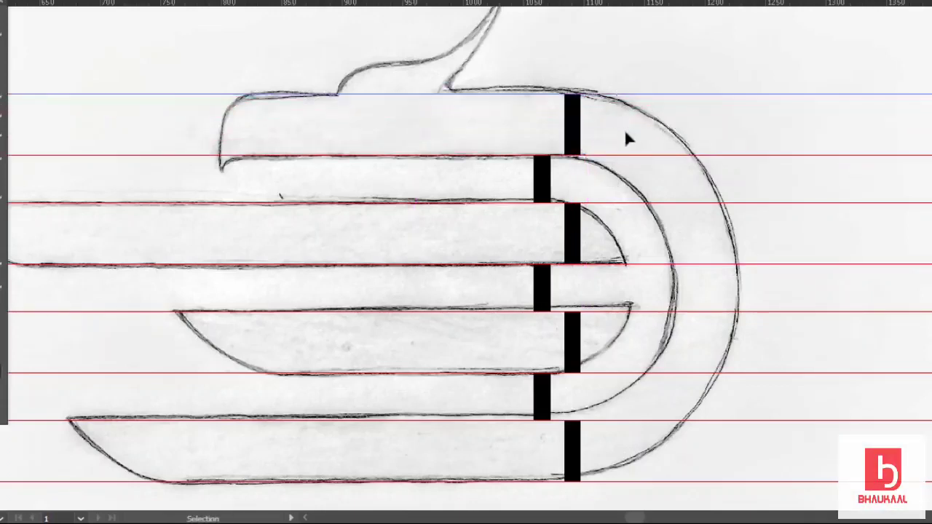
{"action": "left_click", "coordinate": [624, 131]}
{"action": "scroll", "coordinate": [608, 146], "scroll_direction": "down", "scroll_amount": 2}
{"action": "scroll", "coordinate": [608, 145], "scroll_direction": "up", "scroll_amount": 2}
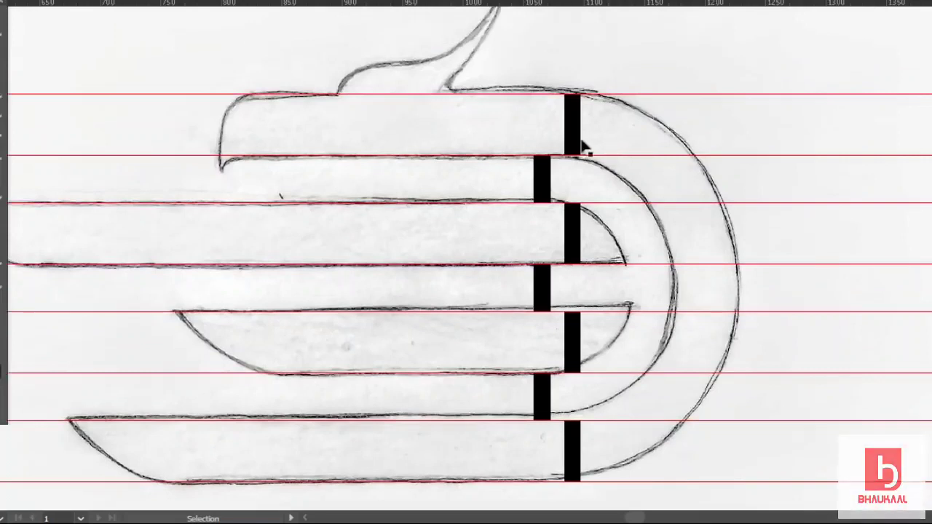
{"action": "left_click", "coordinate": [575, 247]}
Delete the five lower black spacer bars.
{"action": "key", "text": "Delete"}
{"action": "left_click", "coordinate": [547, 283]}
{"action": "key", "text": "Delete"}
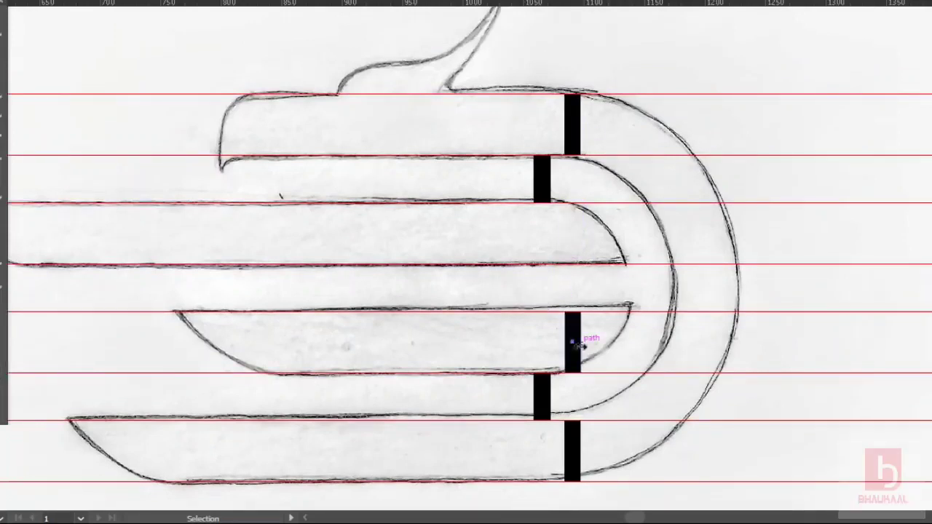
{"action": "left_click", "coordinate": [578, 348]}
{"action": "key", "text": "Delete"}
{"action": "left_click", "coordinate": [545, 397]}
{"action": "key", "text": "Delete"}
{"action": "left_click", "coordinate": [573, 444]}
{"action": "key", "text": "Delete"}
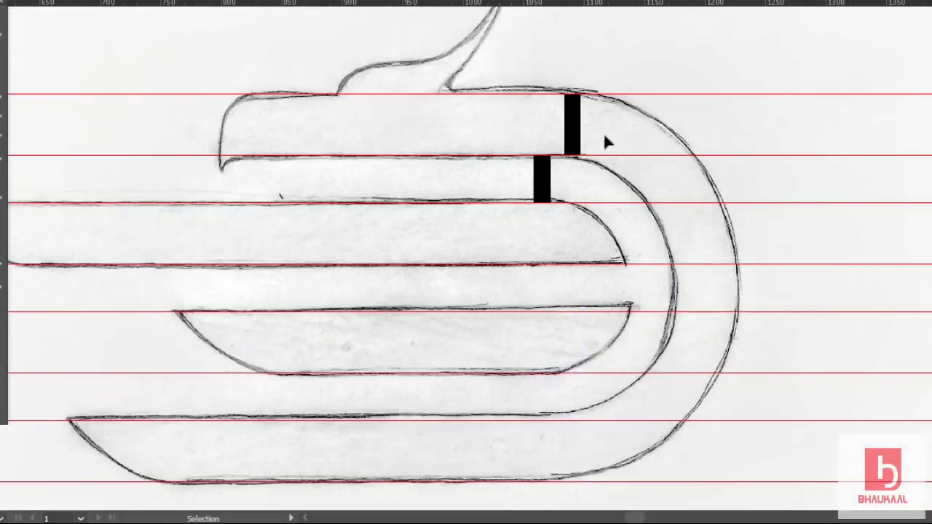
Rotate the top two bars to lie horizontal and add a vertical guide on the sketch.
{"action": "left_click", "coordinate": [571, 128]}
{"action": "left_click", "coordinate": [542, 178], "text": "shift"}
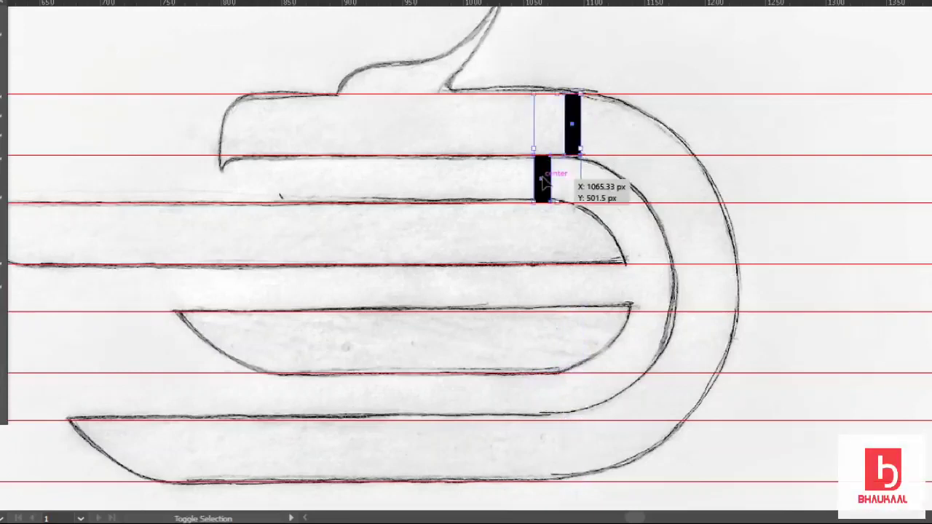
{"action": "scroll", "coordinate": [611, 130], "scroll_direction": "up", "scroll_amount": 1}
{"action": "left_click_drag", "start_coordinate": [584, 127], "coordinate": [648, 203]}
{"action": "left_click", "coordinate": [688, 170]}
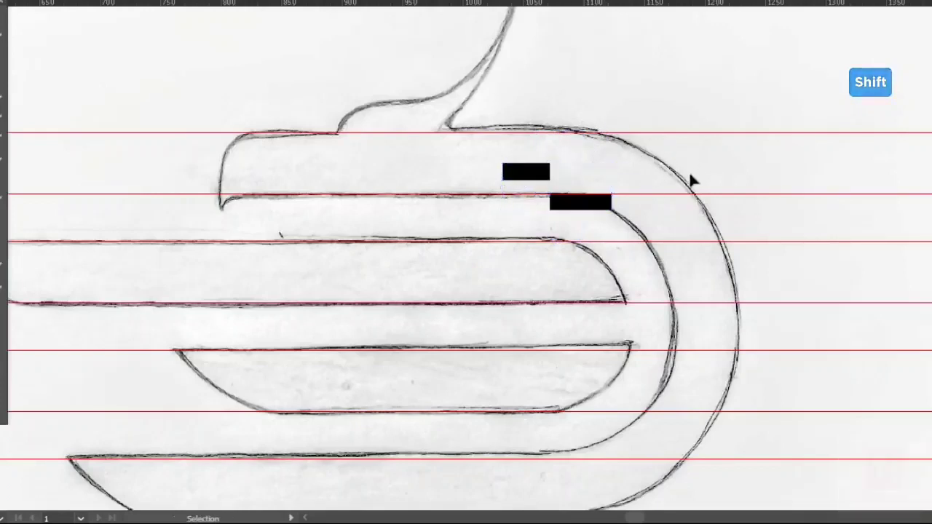
{"action": "scroll", "coordinate": [689, 171], "scroll_direction": "down", "scroll_amount": 1}
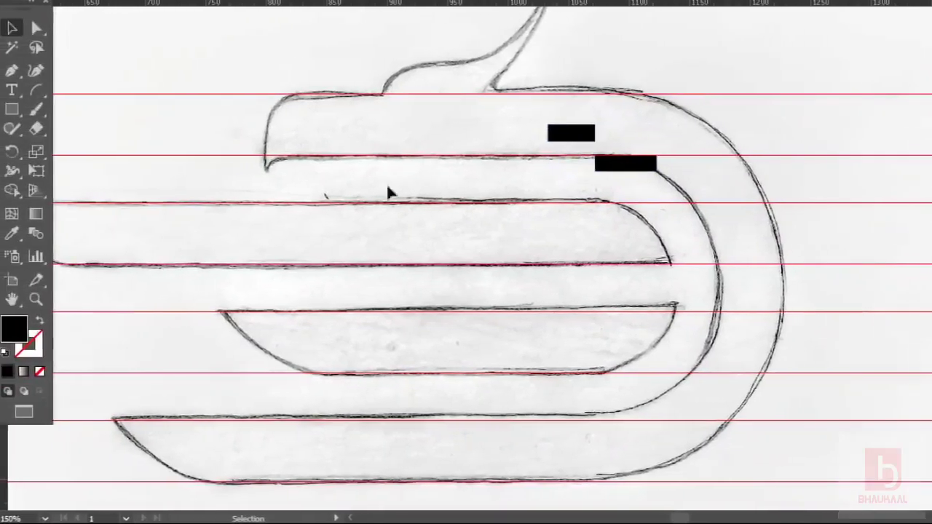
{"action": "left_click_drag", "start_coordinate": [4, 439], "coordinate": [790, 312]}
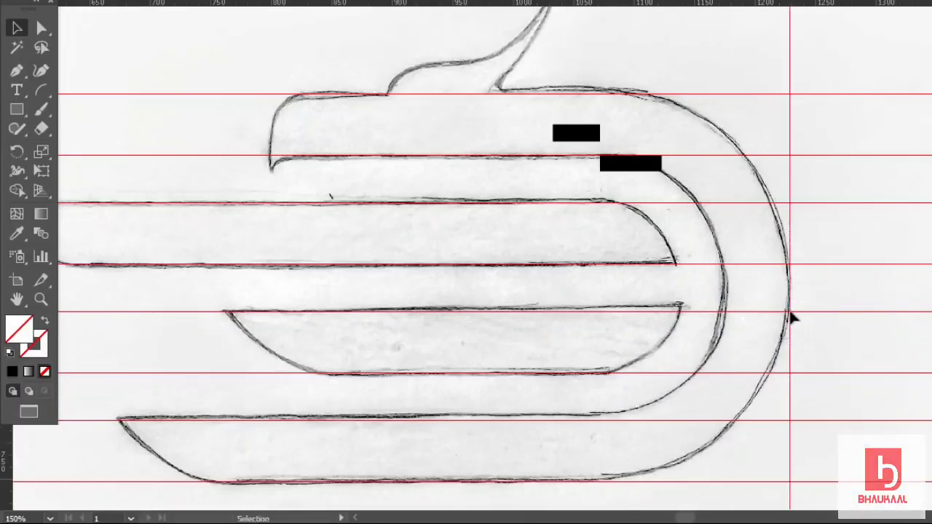
Move the lower spacer bar onto the outer curve and add a vertical guide at its edge.
{"action": "left_click", "coordinate": [788, 290]}
{"action": "left_click", "coordinate": [681, 58]}
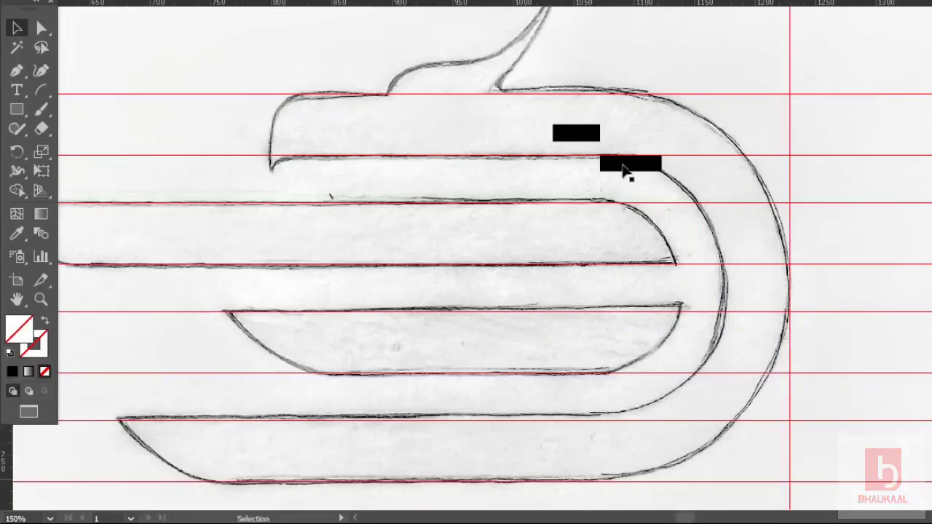
{"action": "left_click_drag", "start_coordinate": [630, 168], "coordinate": [755, 262]}
{"action": "left_click_drag", "start_coordinate": [6, 443], "coordinate": [727, 355]}
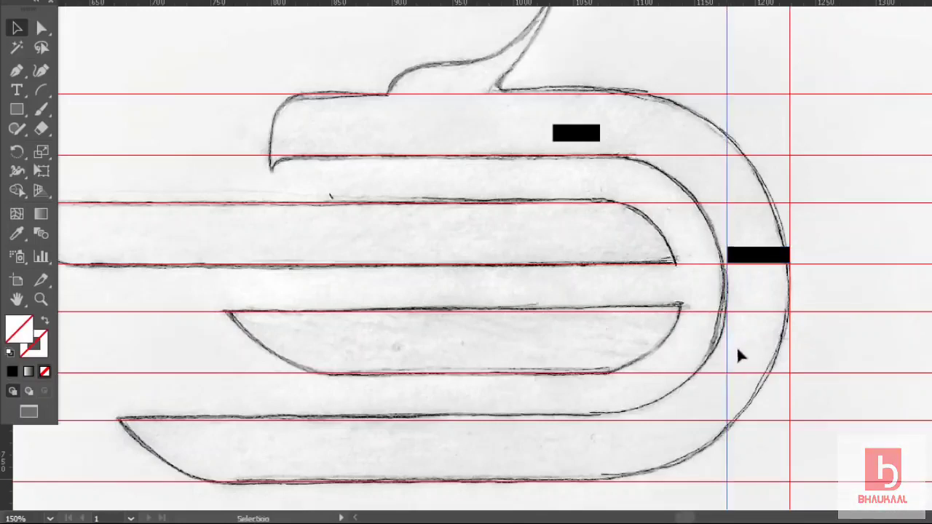
{"action": "left_click", "coordinate": [845, 222]}
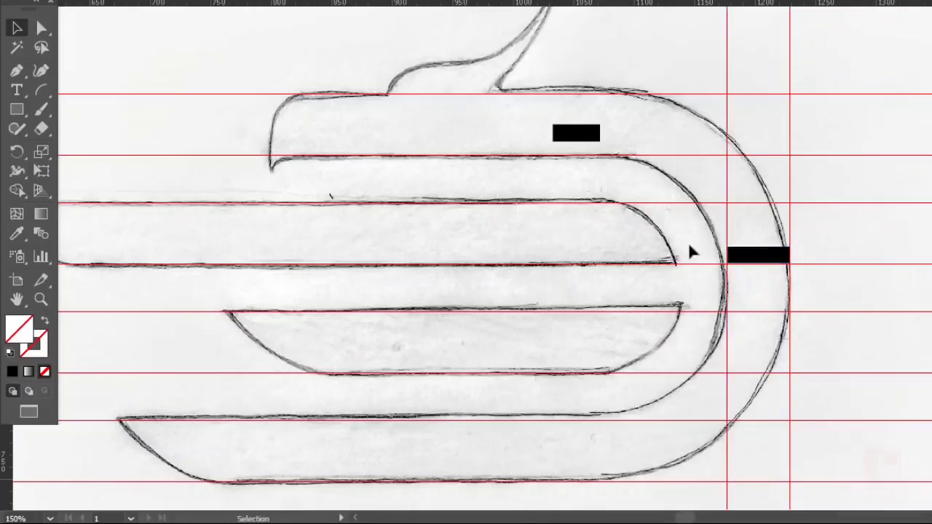
Move the other spacer bar onto the inner curve, flush against the guide.
{"action": "left_click_drag", "start_coordinate": [578, 137], "coordinate": [702, 292]}
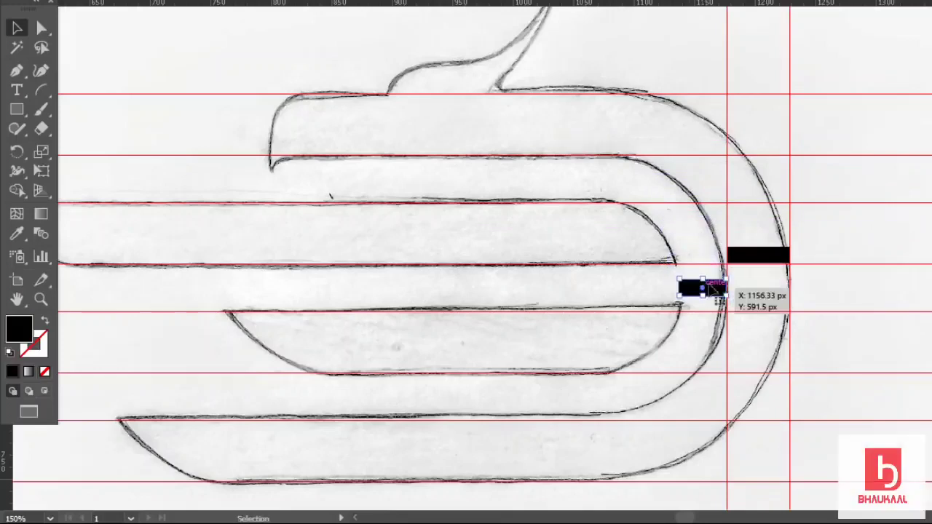
{"action": "left_click", "coordinate": [743, 304]}
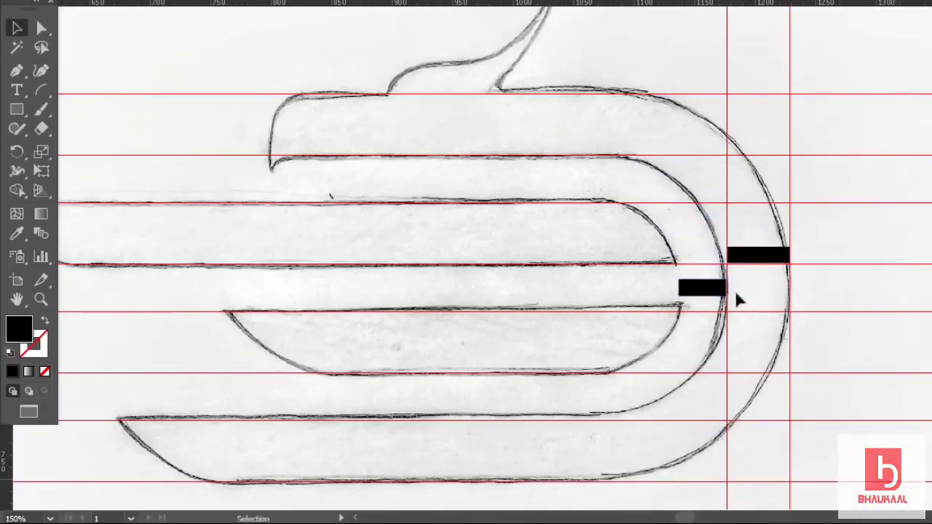
{"action": "scroll", "coordinate": [735, 291], "scroll_direction": "up", "scroll_amount": 4}
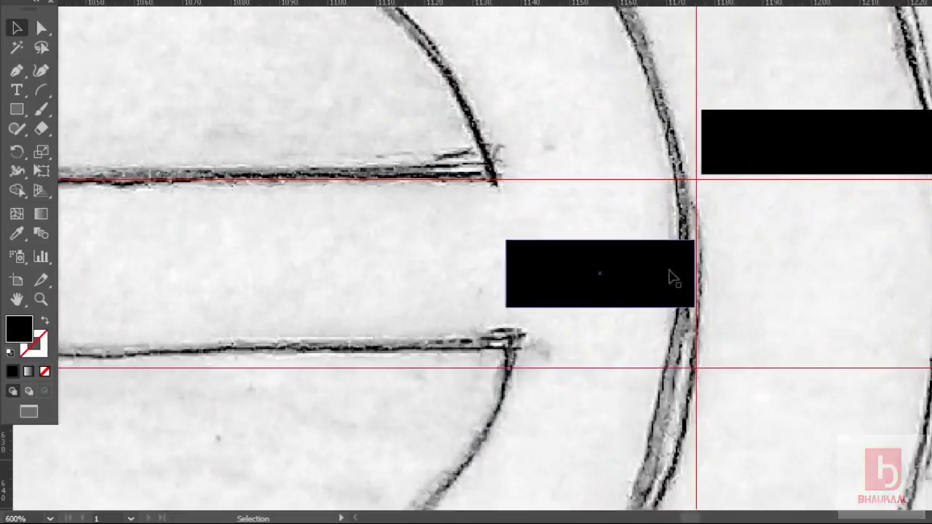
{"action": "left_click_drag", "start_coordinate": [673, 274], "coordinate": [684, 274]}
{"action": "left_click", "coordinate": [748, 267]}
{"action": "scroll", "coordinate": [728, 286], "scroll_direction": "down", "scroll_amount": 2}
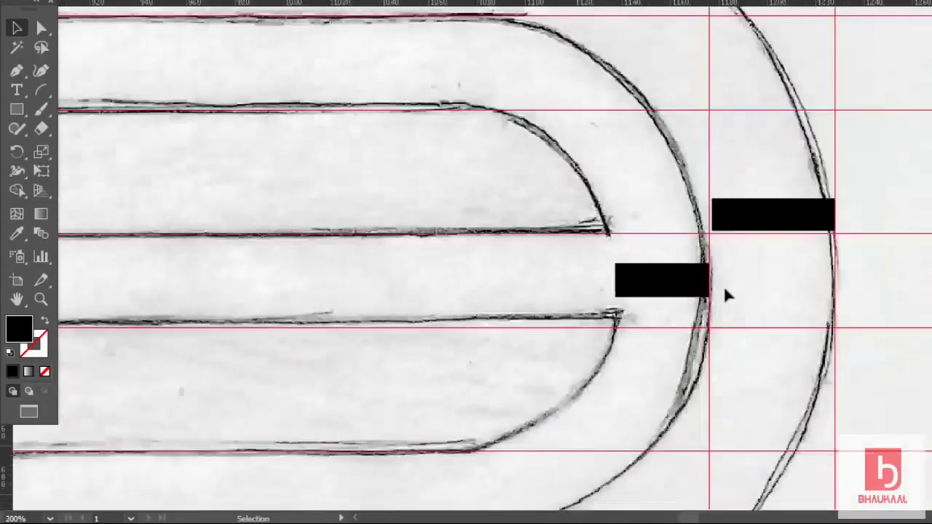
{"action": "scroll", "coordinate": [726, 295], "scroll_direction": "down", "scroll_amount": 4}
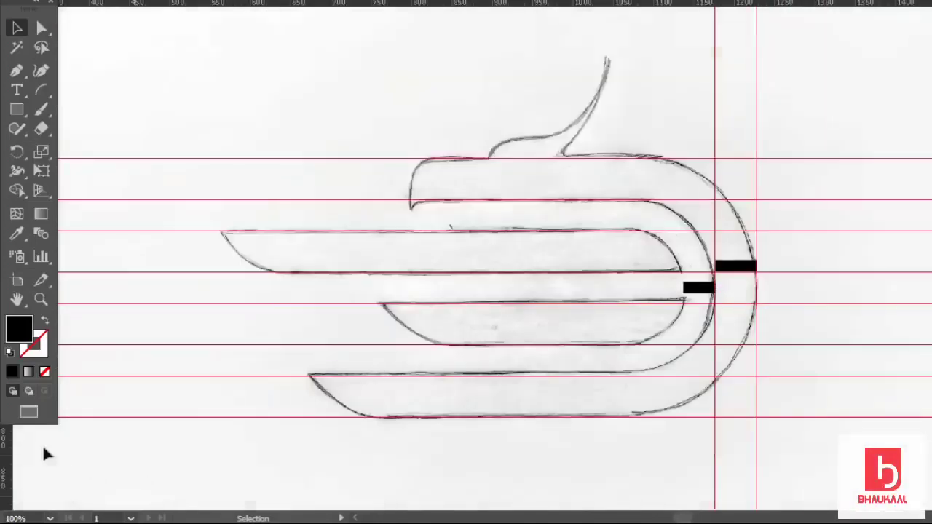
Add vertical guides at the inner bar's edge and at the top stripe's left end.
{"action": "left_click_drag", "start_coordinate": [3, 448], "coordinate": [683, 403]}
{"action": "scroll", "coordinate": [712, 329], "scroll_direction": "up", "scroll_amount": 2}
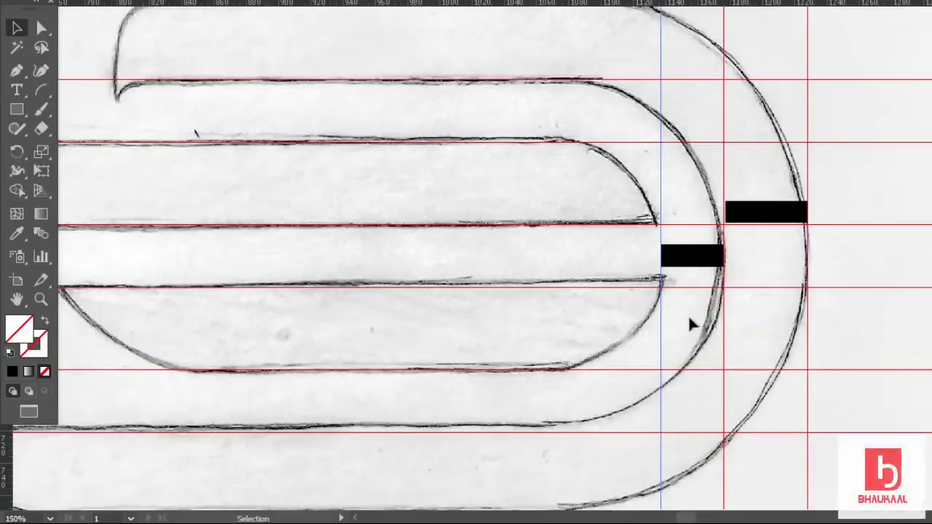
{"action": "scroll", "coordinate": [692, 325], "scroll_direction": "down", "scroll_amount": 1}
{"action": "scroll", "coordinate": [691, 326], "scroll_direction": "down", "scroll_amount": 1}
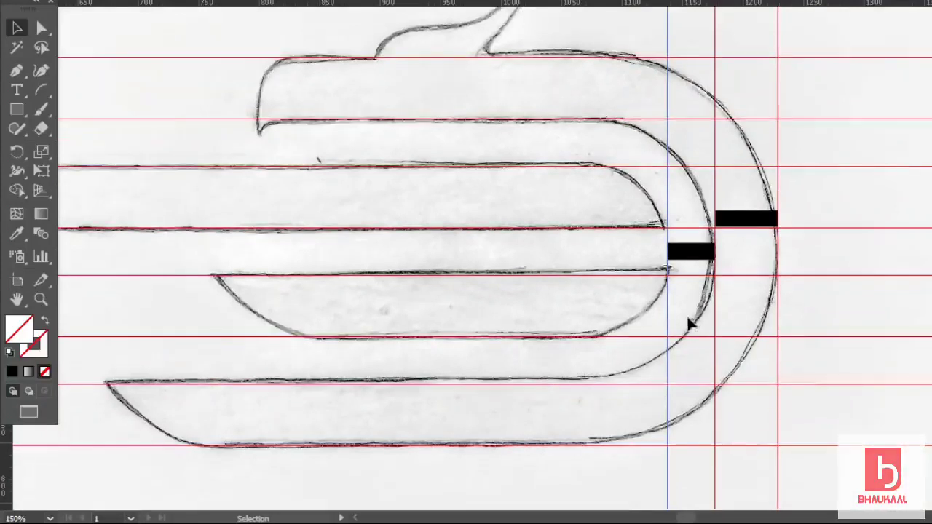
{"action": "scroll", "coordinate": [666, 305], "scroll_direction": "down", "scroll_amount": 1}
{"action": "left_click_drag", "start_coordinate": [6, 440], "coordinate": [392, 197]}
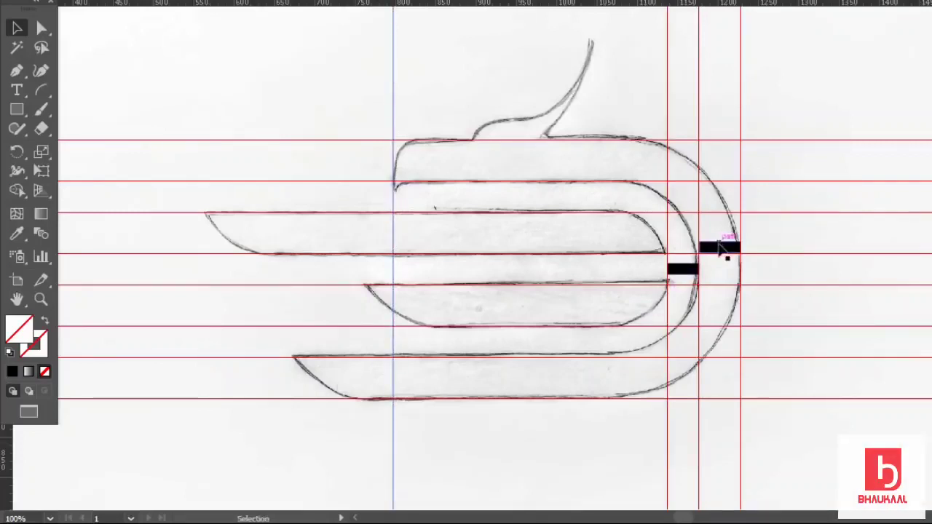
Copy spacer bars to the bottom and long stripes' starts and add vertical guides there.
{"action": "left_click_drag", "start_coordinate": [721, 249], "coordinate": [370, 383]}
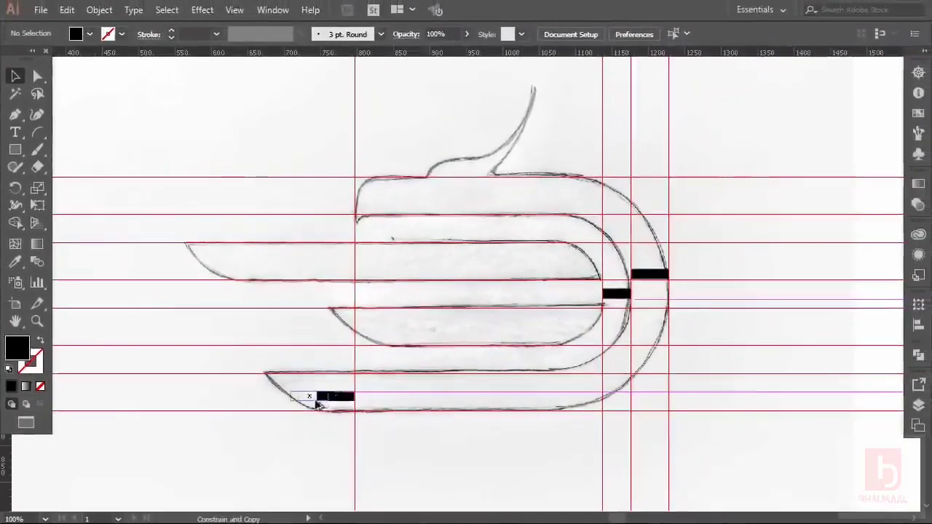
{"action": "left_click_drag", "start_coordinate": [318, 405], "coordinate": [282, 405]}
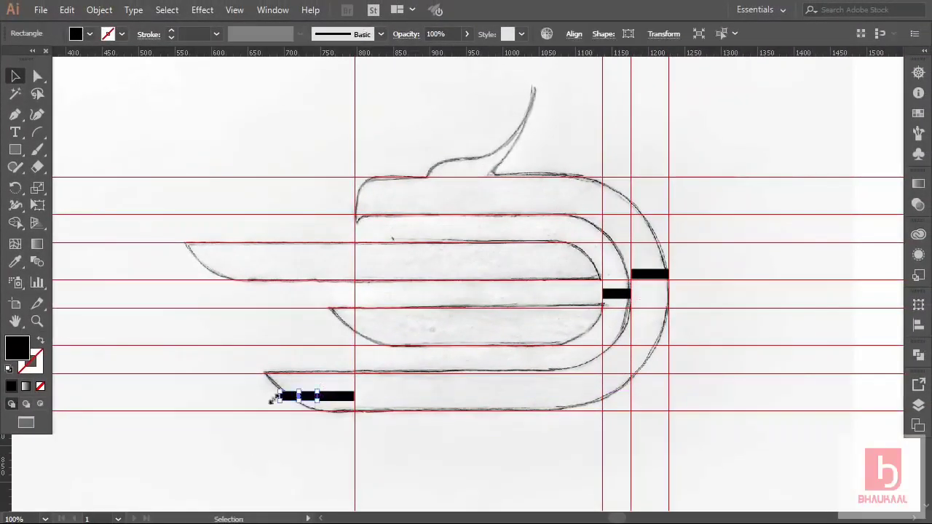
{"action": "left_click_drag", "start_coordinate": [261, 437], "coordinate": [279, 429]}
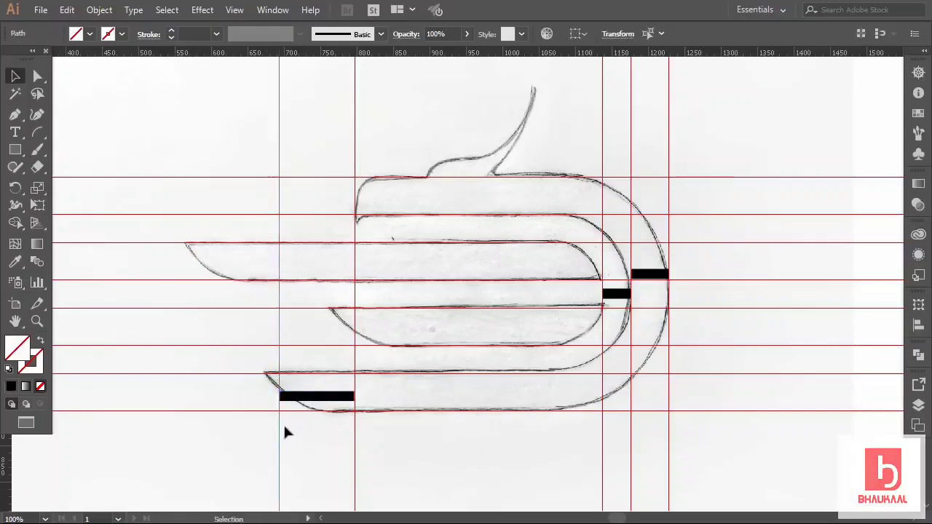
{"action": "left_click", "coordinate": [303, 432]}
{"action": "left_click_drag", "start_coordinate": [301, 384], "coordinate": [254, 262]}
{"action": "left_click_drag", "start_coordinate": [3, 451], "coordinate": [206, 318]}
{"action": "left_click", "coordinate": [207, 273]}
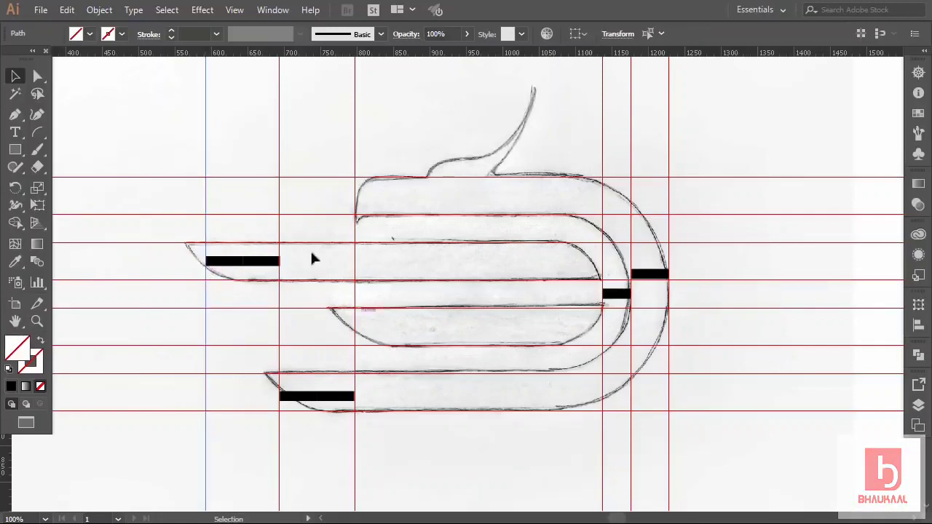
Delete all four black spacer bars.
{"action": "left_click", "coordinate": [253, 273]}
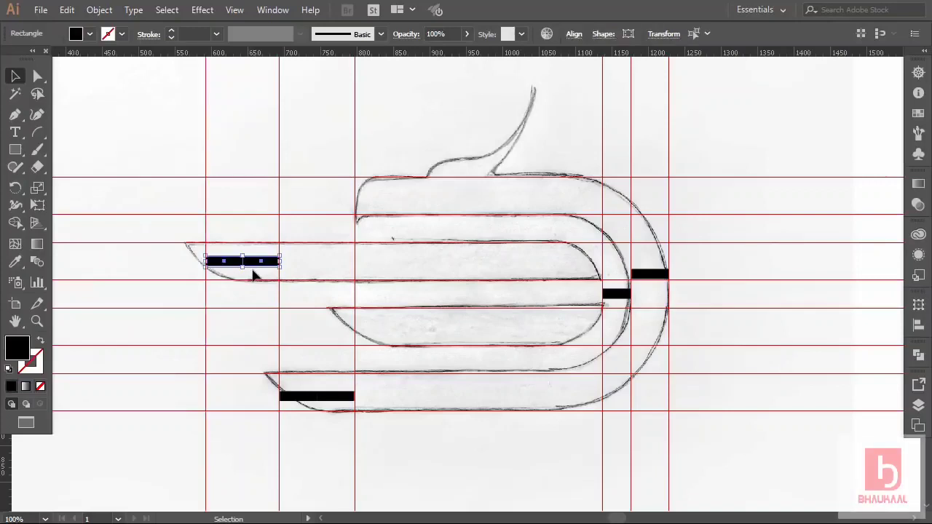
{"action": "key", "text": "Delete"}
{"action": "left_click_drag", "start_coordinate": [322, 400], "coordinate": [327, 404]}
{"action": "key", "text": "Delete"}
{"action": "left_click", "coordinate": [613, 294]}
{"action": "key", "text": "Delete"}
{"action": "left_click", "coordinate": [652, 274]}
{"action": "key", "text": "Delete"}
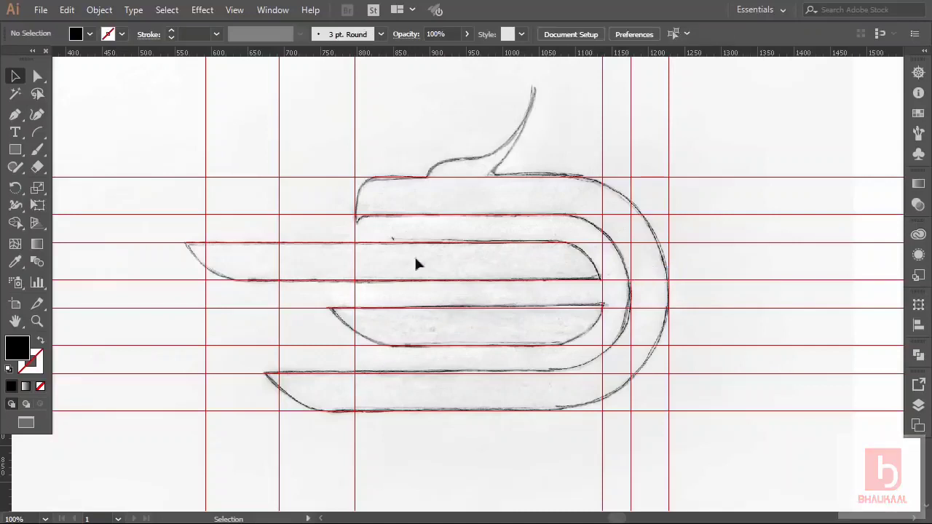
Add a horizontal guide at the crest's base, then lock all guides.
{"action": "left_click_drag", "start_coordinate": [455, 66], "coordinate": [473, 160]}
{"action": "left_click", "coordinate": [439, 131]}
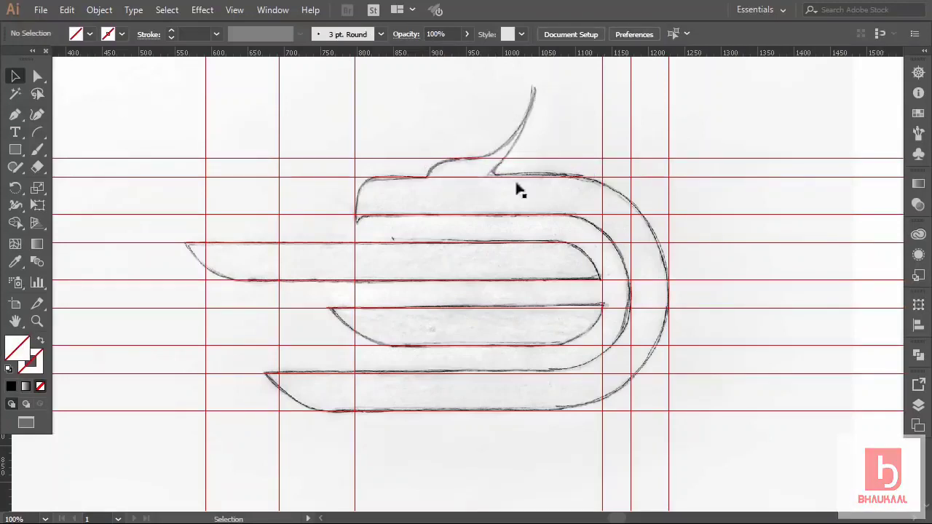
{"action": "right_click", "coordinate": [765, 93]}
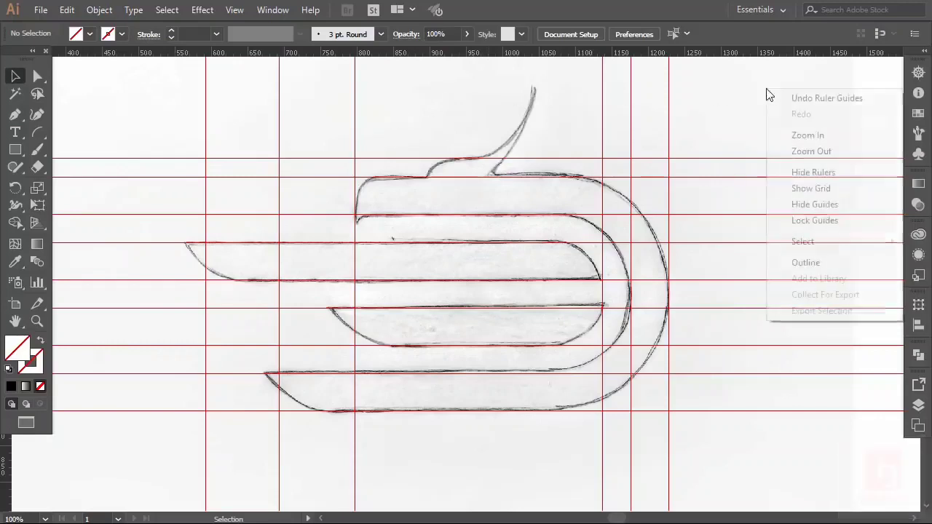
{"action": "left_click", "coordinate": [813, 220]}
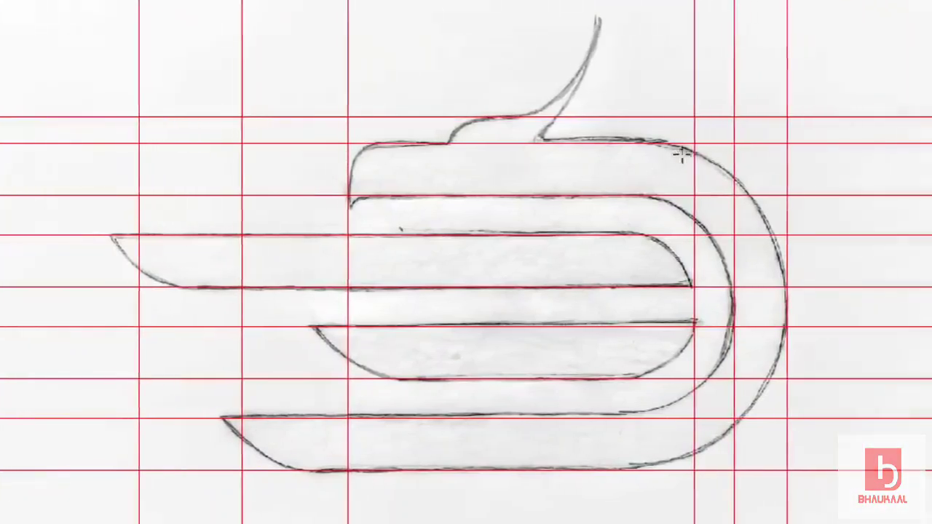
Draw a black rectangle over the top stripe between guides and set its opacity to 44%.
{"action": "left_click_drag", "start_coordinate": [670, 142], "coordinate": [326, 195]}
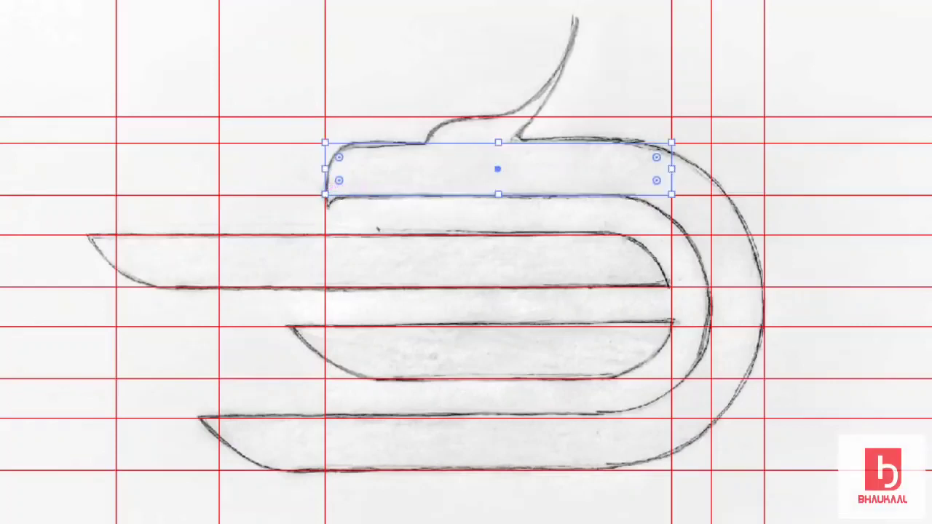
{"action": "key", "text": "comma"}
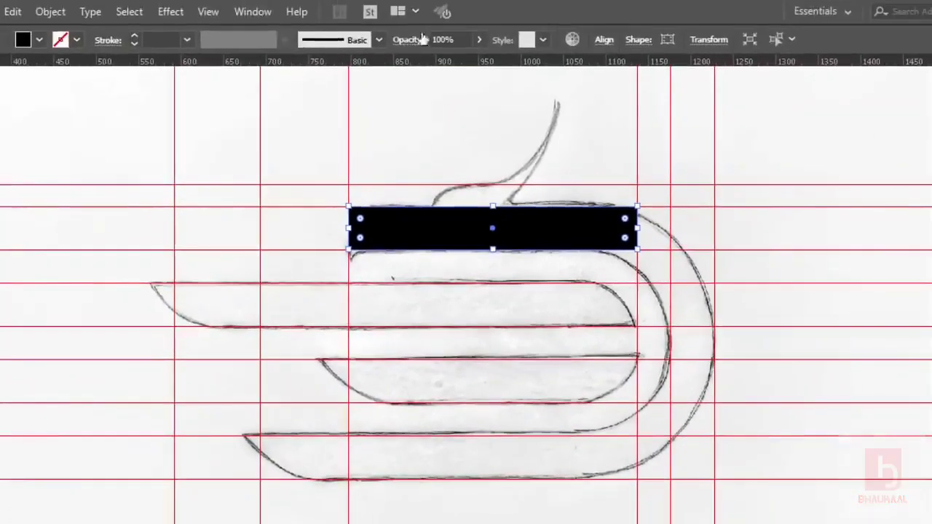
{"action": "left_click", "coordinate": [479, 39]}
{"action": "left_click_drag", "start_coordinate": [474, 61], "coordinate": [441, 61]}
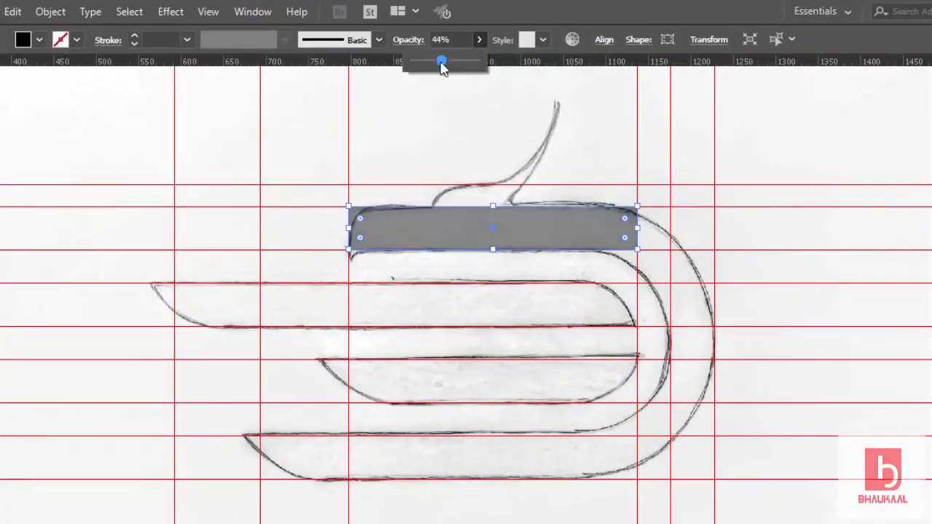
{"action": "left_click", "coordinate": [424, 142]}
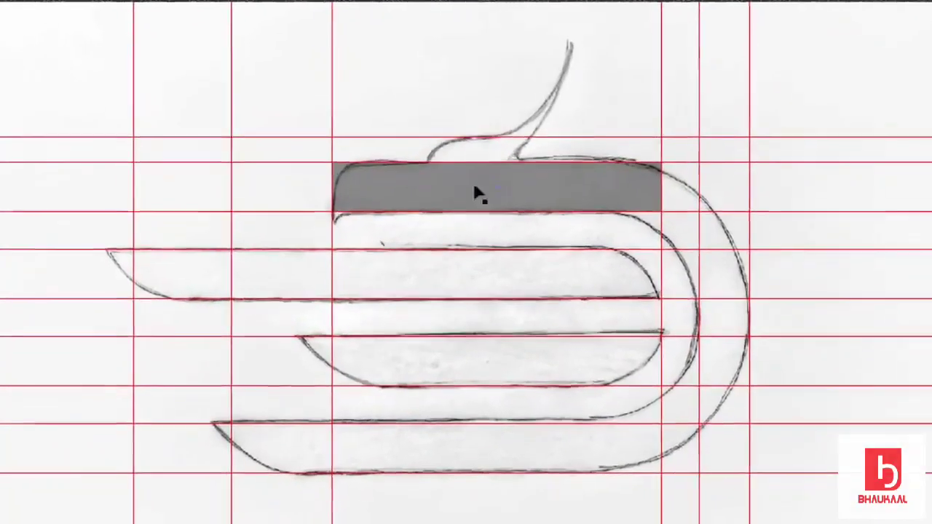
Copy the grey rectangle onto the lower stripes, stretching each left to its stripe's start.
{"action": "left_click_drag", "start_coordinate": [536, 182], "coordinate": [538, 270]}
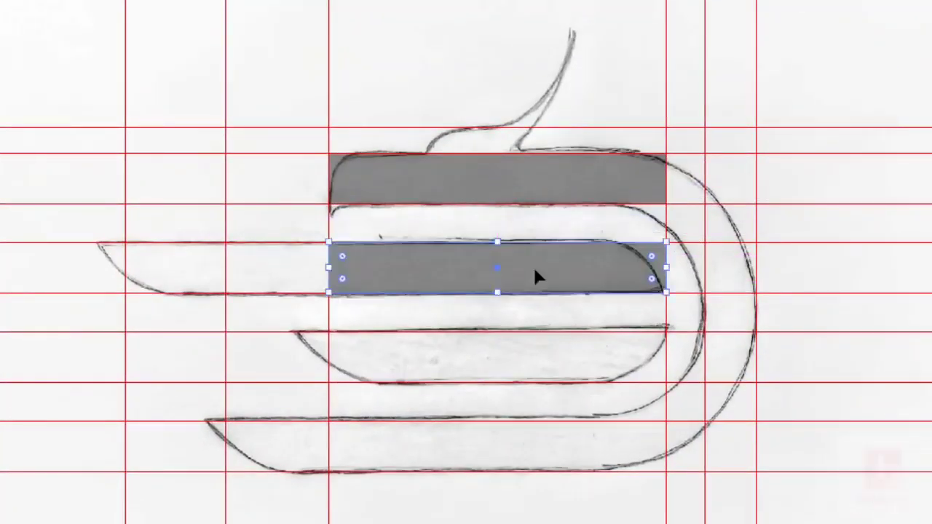
{"action": "left_click_drag", "start_coordinate": [331, 270], "coordinate": [125, 277]}
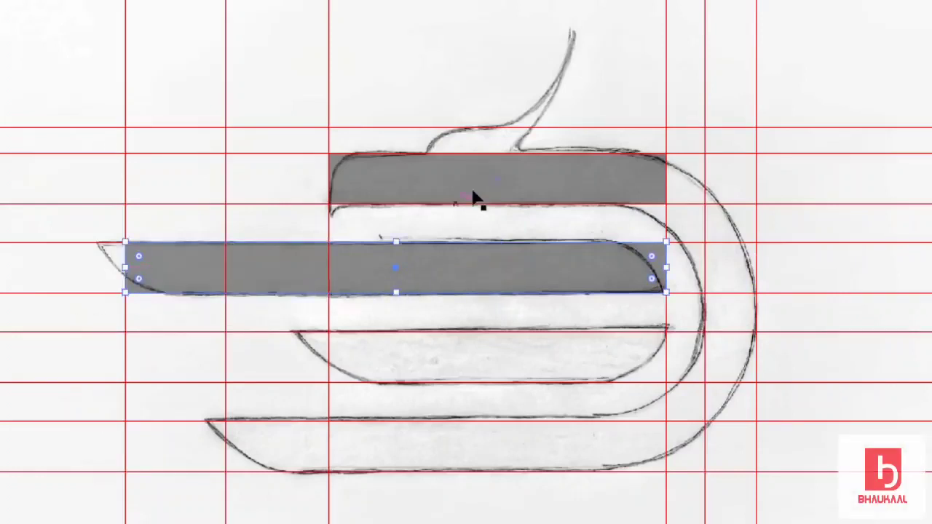
{"action": "left_click_drag", "start_coordinate": [473, 202], "coordinate": [441, 452]}
{"action": "left_click", "coordinate": [388, 418]}
{"action": "left_click_drag", "start_coordinate": [325, 443], "coordinate": [225, 449]}
{"action": "left_click", "coordinate": [280, 498]}
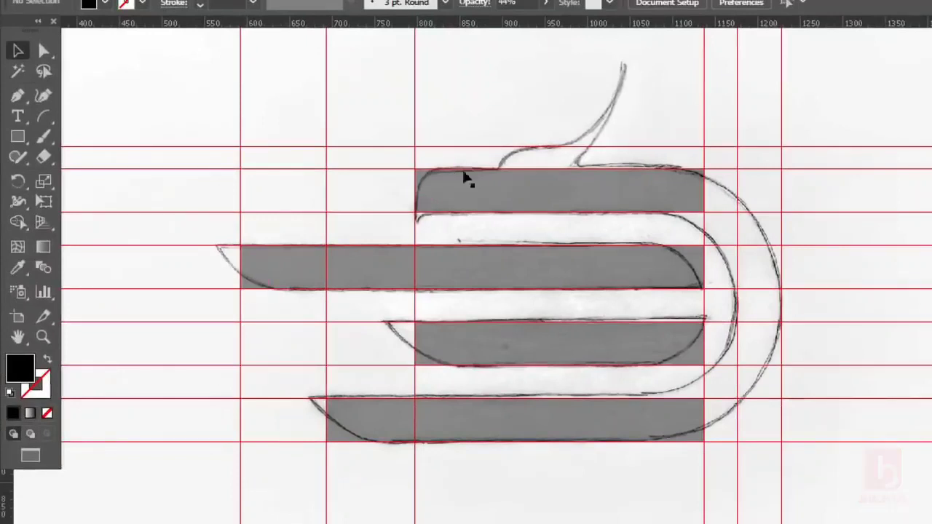
{"action": "left_click", "coordinate": [18, 136]}
Draw an outlined circle at the top stripe's left corner and select it with the grey bar.
{"action": "left_click", "coordinate": [66, 180]}
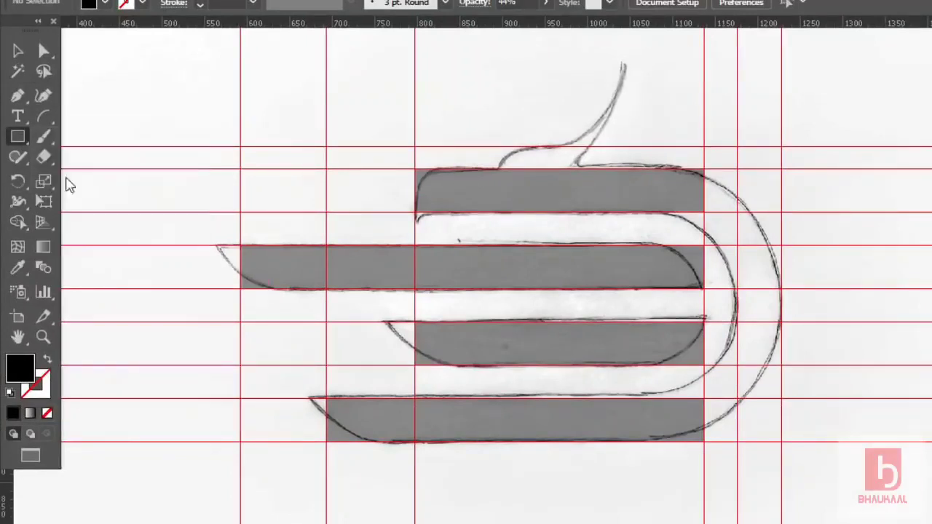
{"action": "left_click_drag", "start_coordinate": [414, 168], "coordinate": [434, 208]}
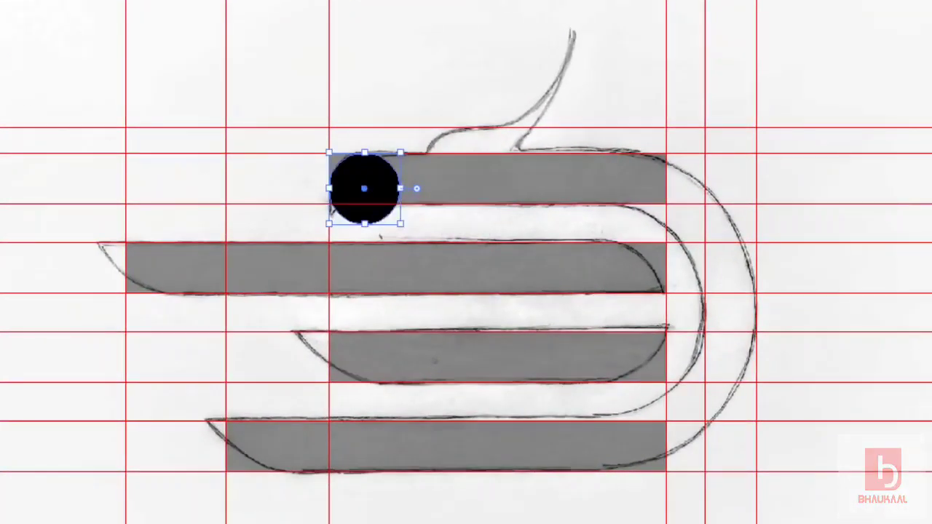
{"action": "key", "text": "shift+x"}
{"action": "left_click", "coordinate": [51, 71]}
{"action": "scroll", "coordinate": [368, 184], "scroll_direction": "up", "scroll_amount": 2}
{"action": "left_click", "coordinate": [416, 149]}
{"action": "left_click", "coordinate": [485, 156], "text": "shift"}
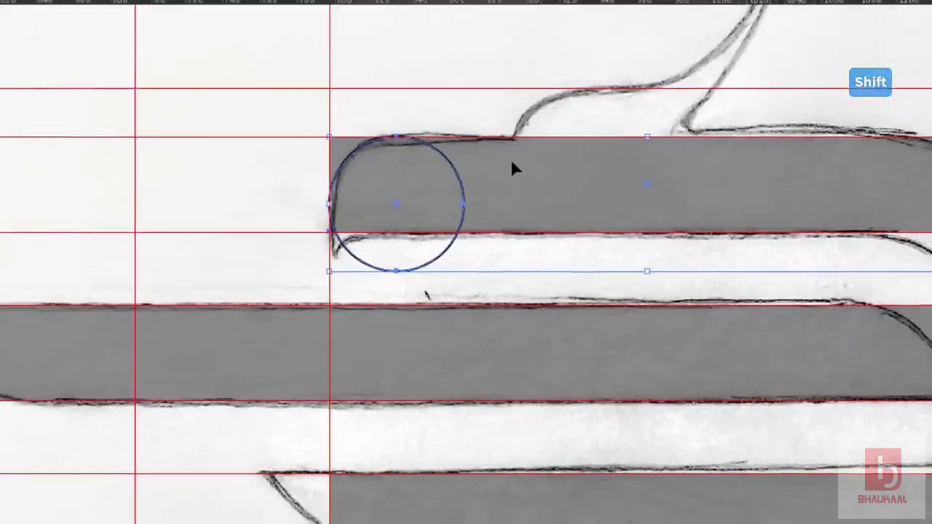
Remove the square corner outside the circle with Shape Builder, then delete the helper circle.
{"action": "key", "text": "shift+m"}
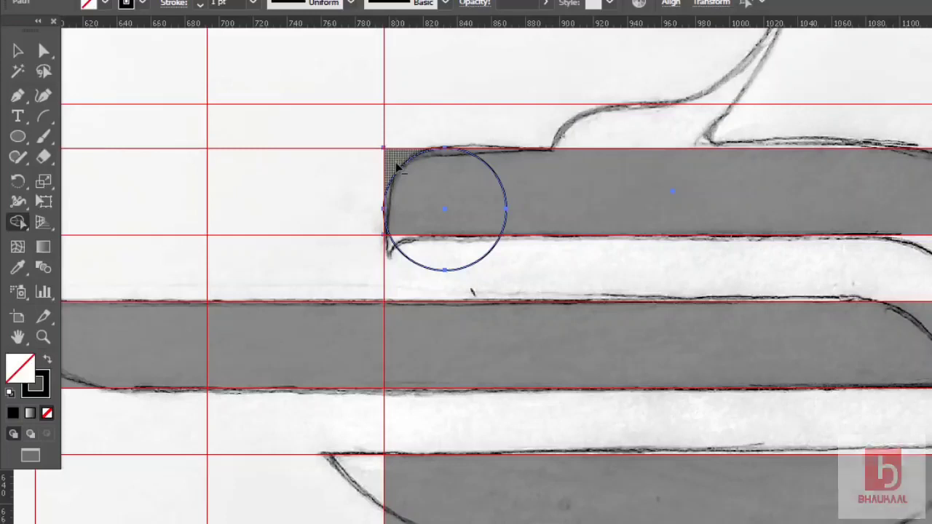
{"action": "left_click", "coordinate": [396, 165], "text": "alt"}
{"action": "left_click", "coordinate": [21, 53]}
{"action": "left_click", "coordinate": [200, 125]}
{"action": "left_click", "coordinate": [480, 263]}
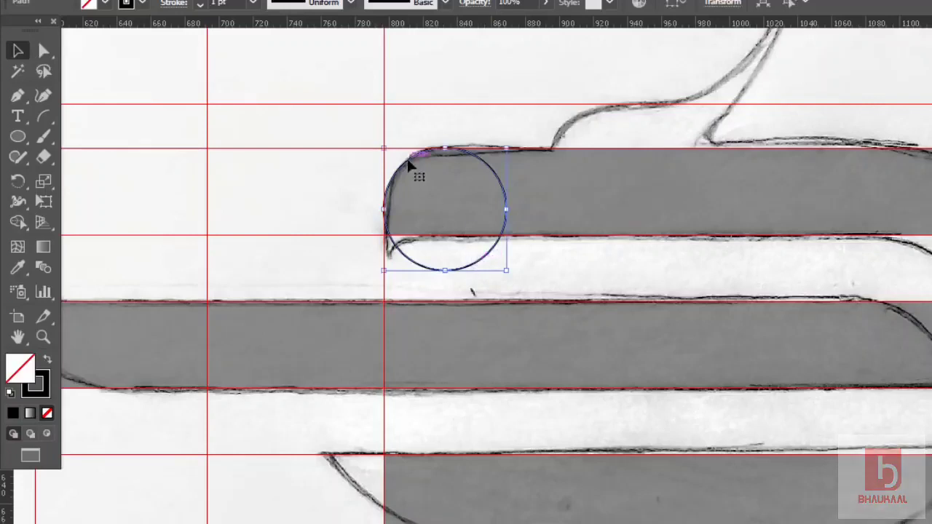
{"action": "key", "text": "Delete"}
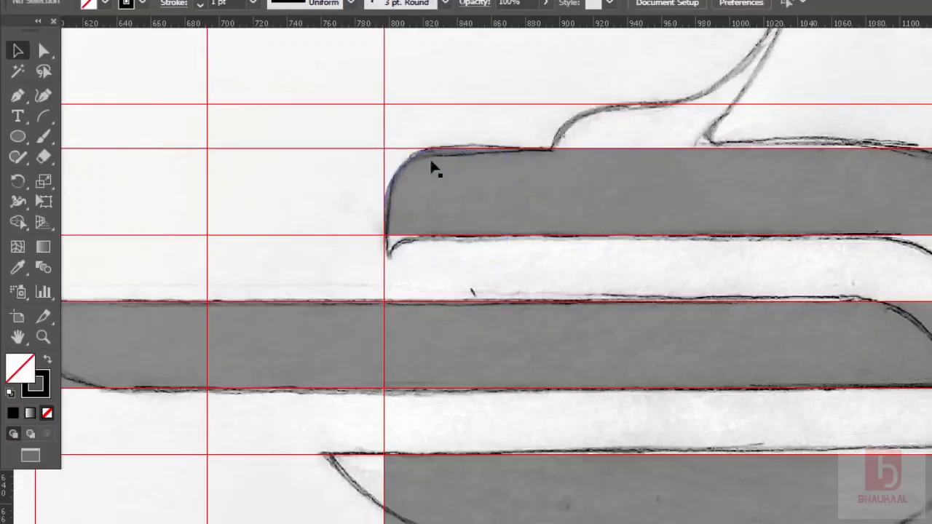
Draw a 39 px circle below the top band's left end and a vertical Pen line at its left edge.
{"action": "left_click", "coordinate": [17, 136]}
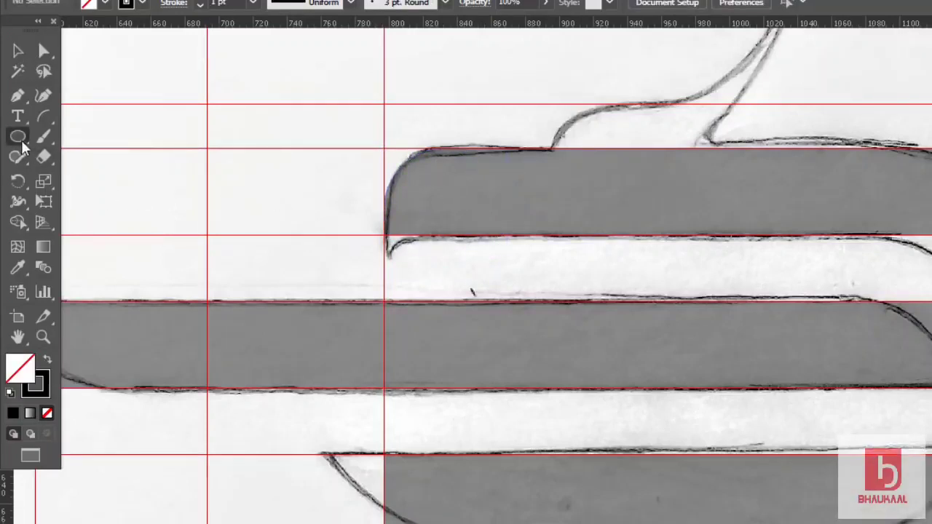
{"action": "left_click_drag", "start_coordinate": [379, 238], "coordinate": [404, 266]}
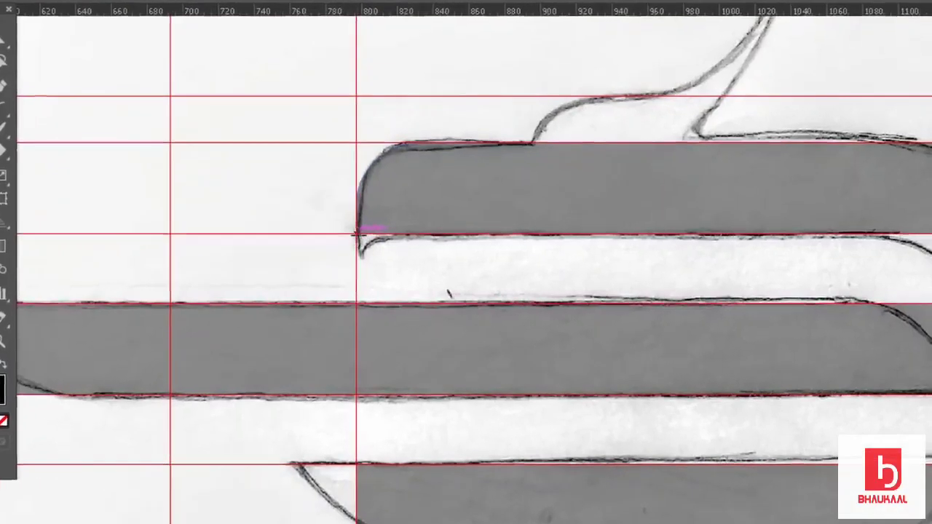
{"action": "left_click_drag", "start_coordinate": [331, 266], "coordinate": [381, 306]}
{"action": "left_click", "coordinate": [18, 50]}
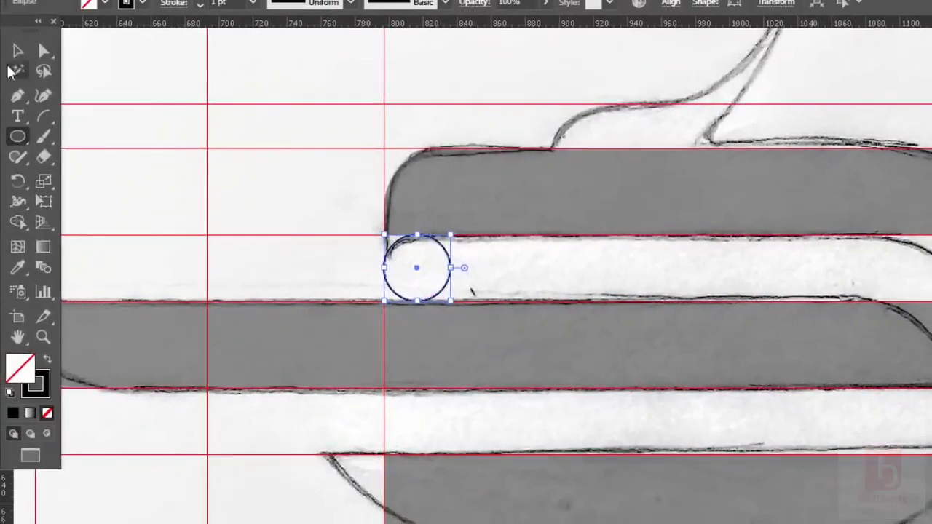
{"action": "left_click", "coordinate": [240, 167]}
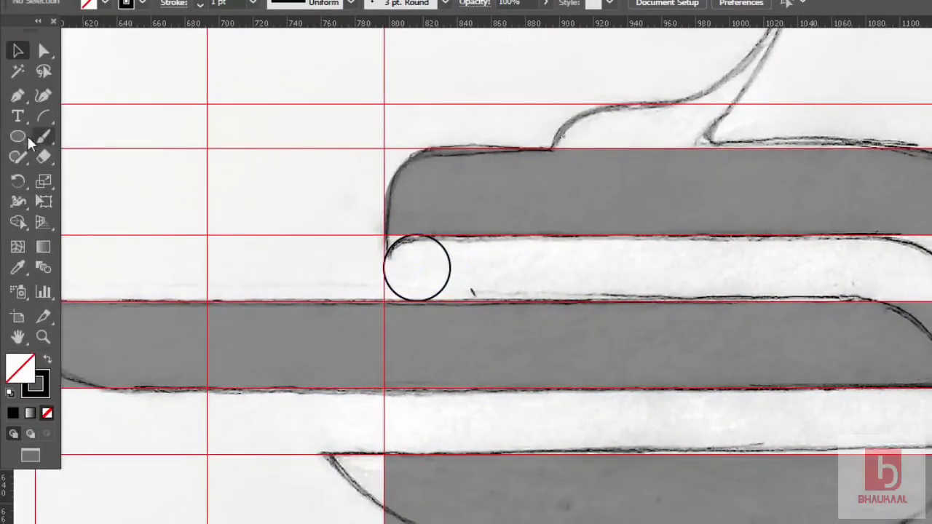
{"action": "left_click", "coordinate": [18, 96]}
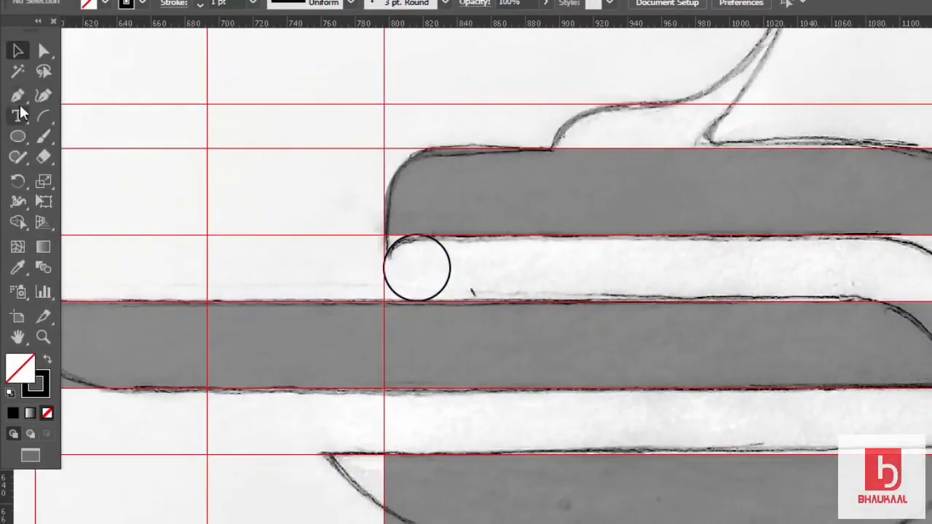
{"action": "left_click", "coordinate": [267, 198]}
{"action": "left_click", "coordinate": [267, 269]}
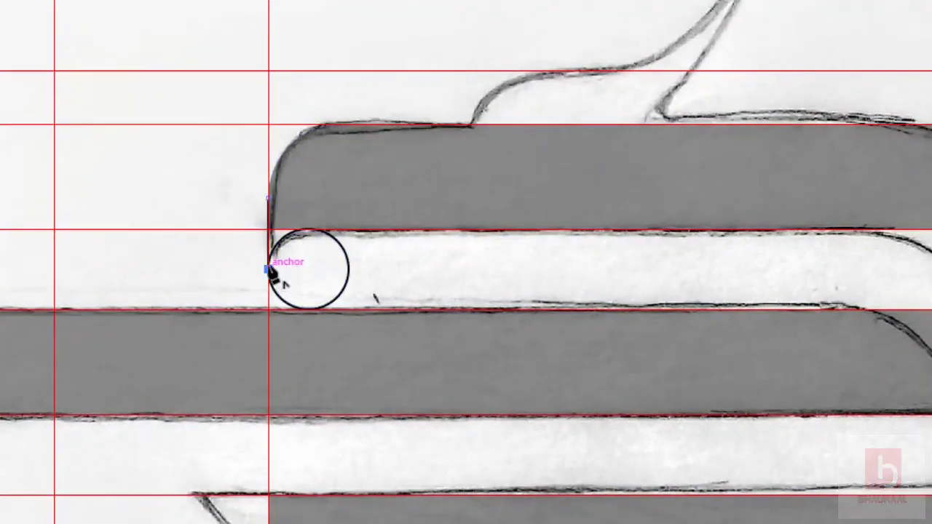
{"action": "key", "text": "v"}
{"action": "left_click", "coordinate": [281, 242]}
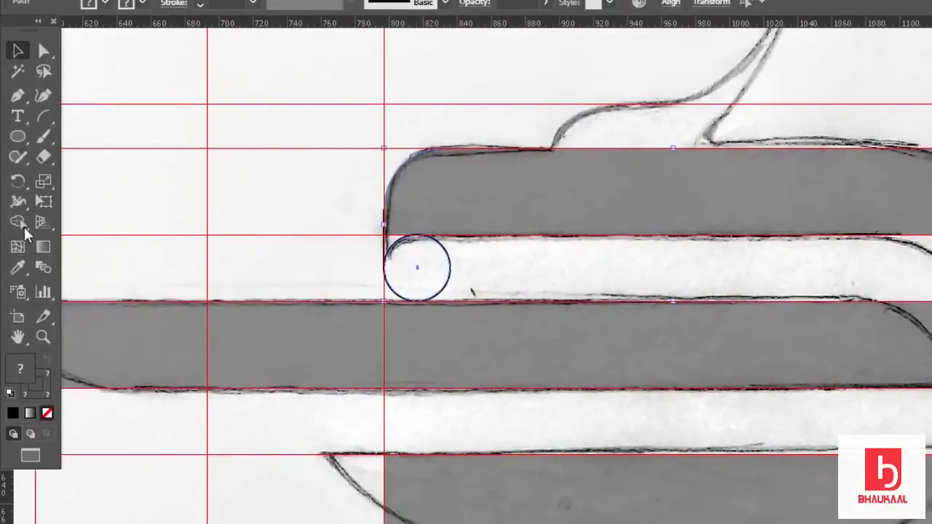
Build the small curved hook piece with Shape Builder and delete the leftover circle outline.
{"action": "left_click", "coordinate": [19, 222]}
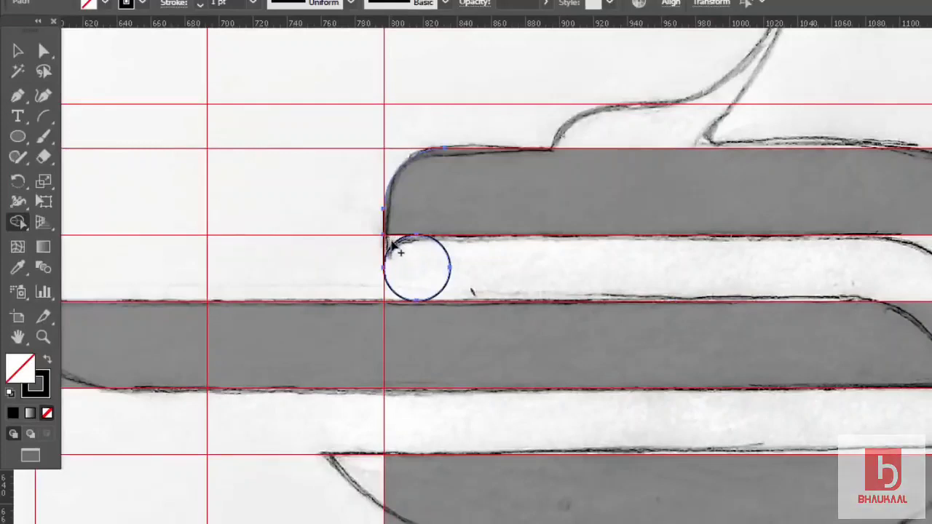
{"action": "left_click", "coordinate": [18, 50]}
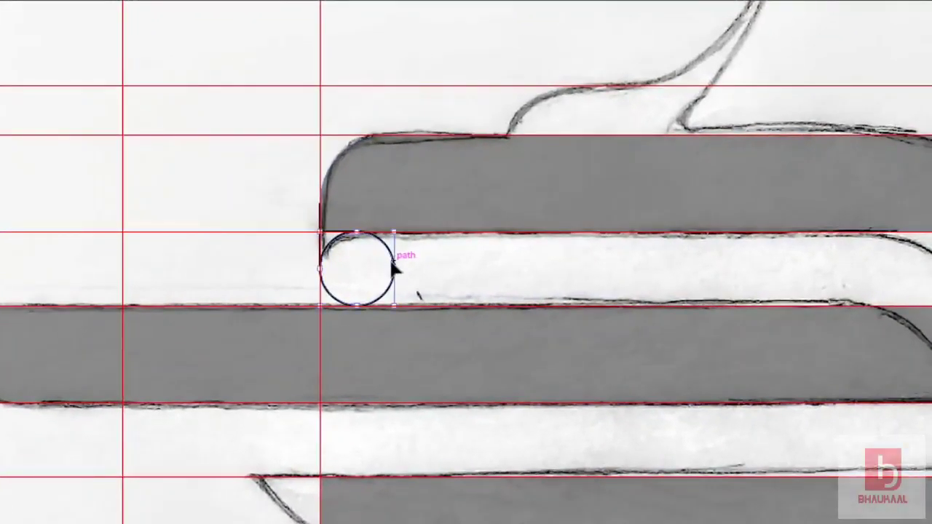
{"action": "left_click", "coordinate": [393, 268]}
{"action": "key", "text": "Delete"}
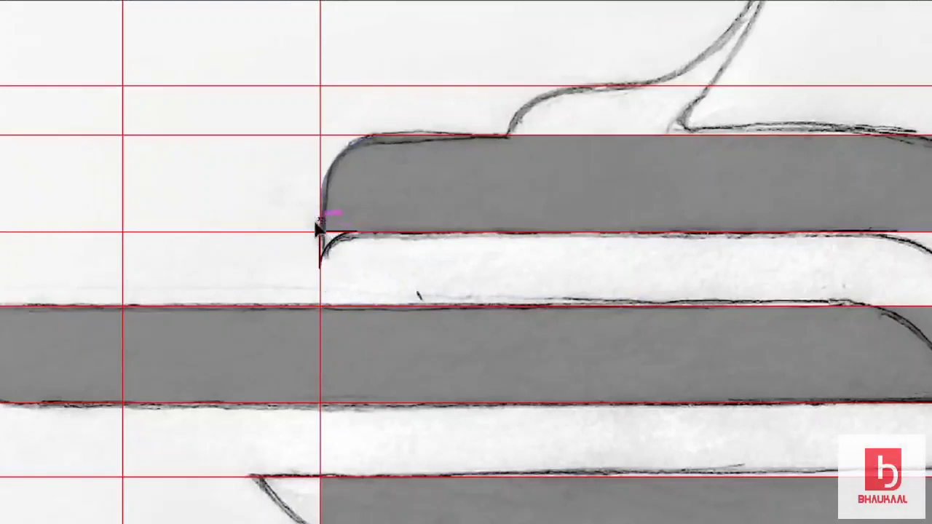
{"action": "left_click_drag", "start_coordinate": [328, 248], "coordinate": [374, 260]}
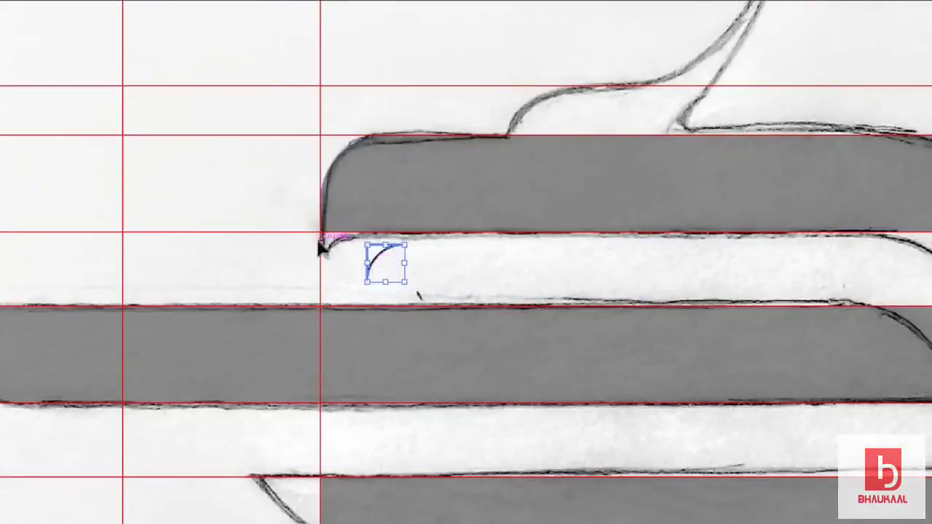
{"action": "left_click", "coordinate": [322, 248]}
{"action": "key", "text": "ctrl+z"}
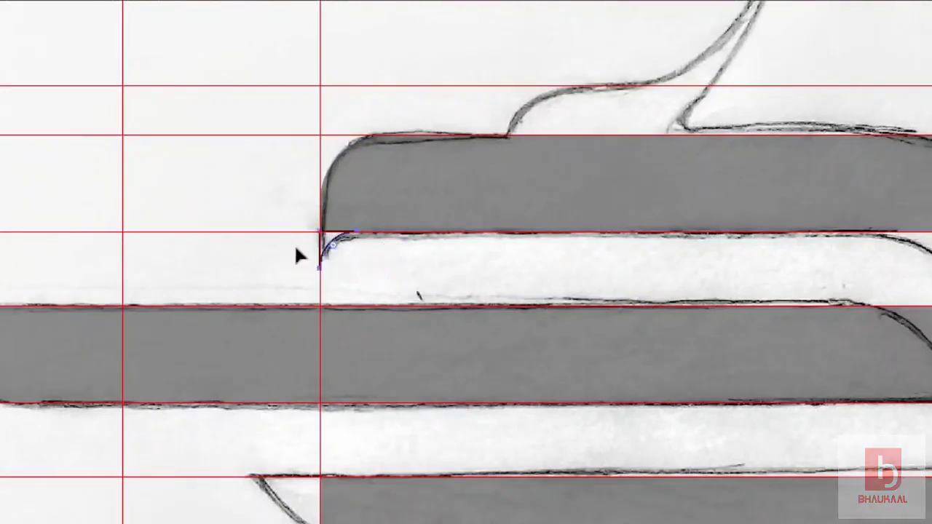
{"action": "left_click", "coordinate": [332, 244]}
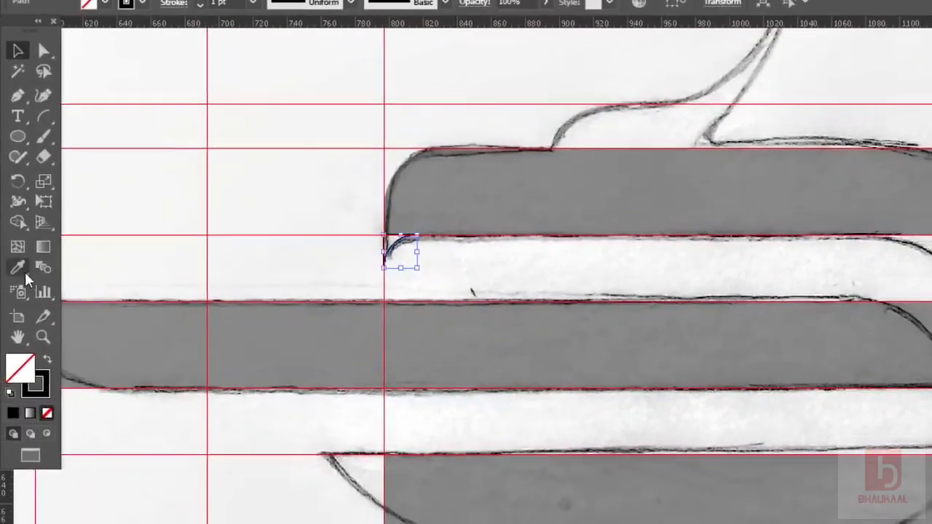
Give the hook the grey band's fill and Unite it with the top band.
{"action": "left_click", "coordinate": [20, 269]}
{"action": "left_click", "coordinate": [416, 164]}
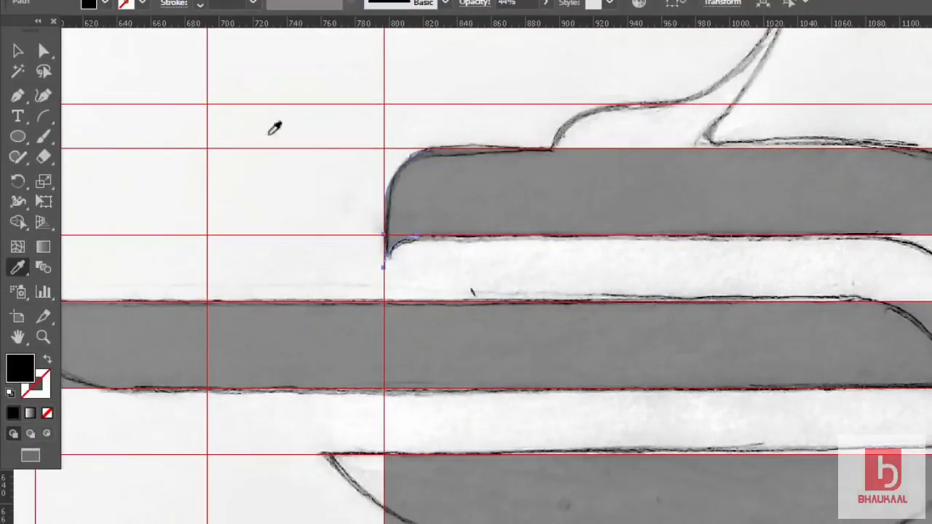
{"action": "left_click", "coordinate": [16, 54]}
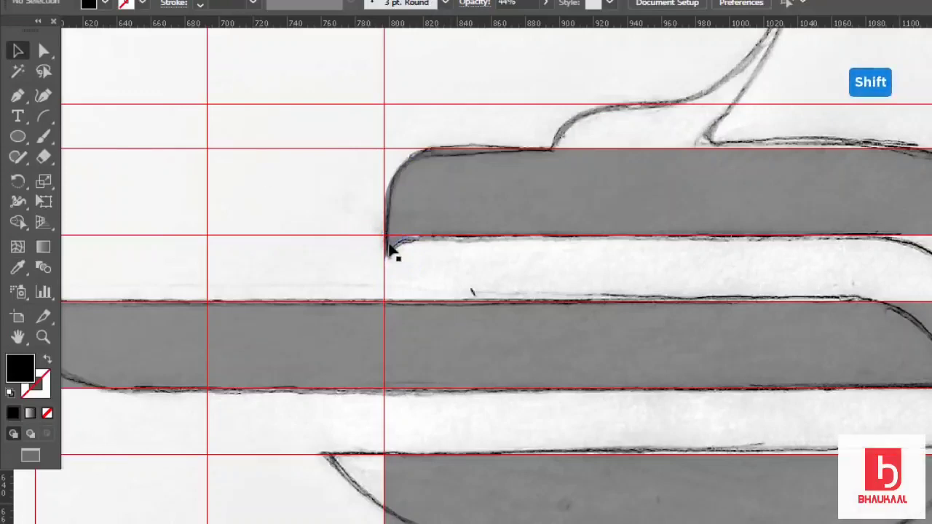
{"action": "left_click", "coordinate": [446, 211], "text": "shift"}
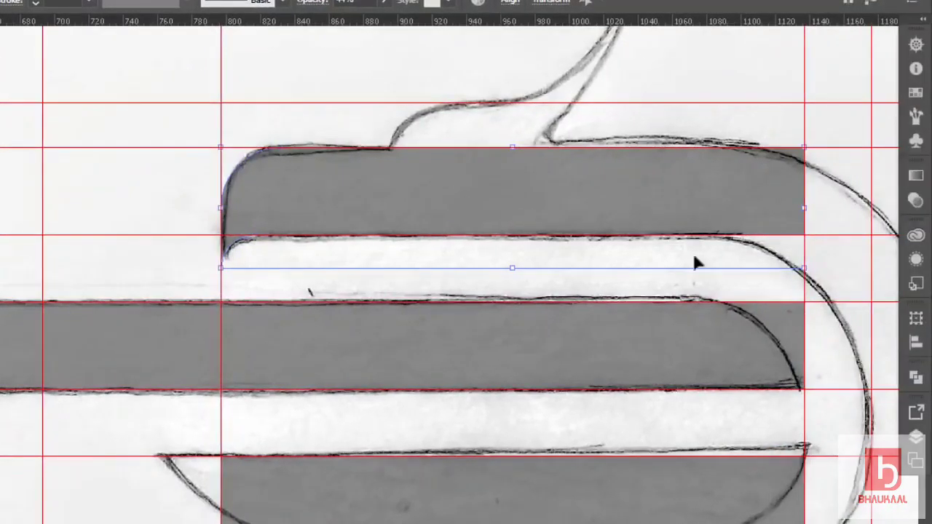
{"action": "left_click", "coordinate": [914, 378]}
{"action": "left_click", "coordinate": [698, 424]}
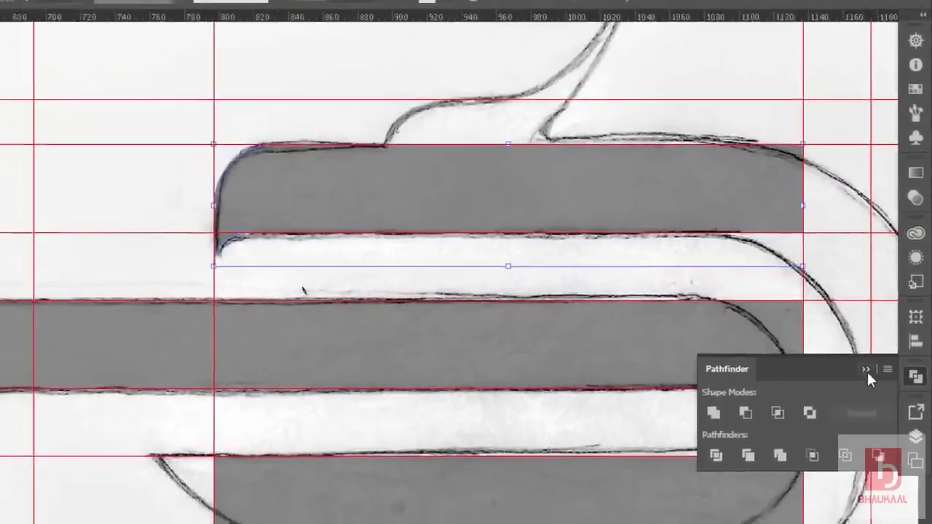
{"action": "left_click", "coordinate": [860, 381]}
{"action": "left_click", "coordinate": [383, 251]}
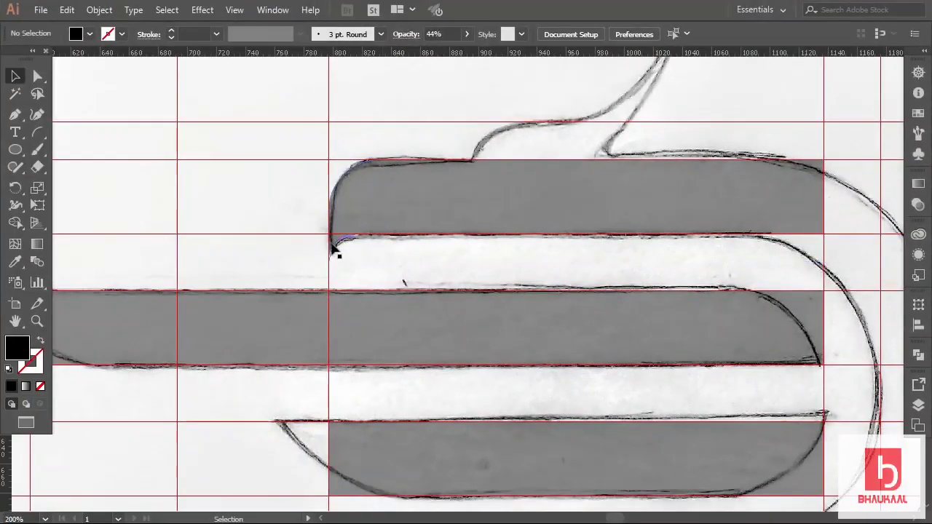
Set the merged top band, hook included, to 49% opacity so the sketch shows through.
{"action": "left_click", "coordinate": [370, 197]}
{"action": "left_click", "coordinate": [464, 34]}
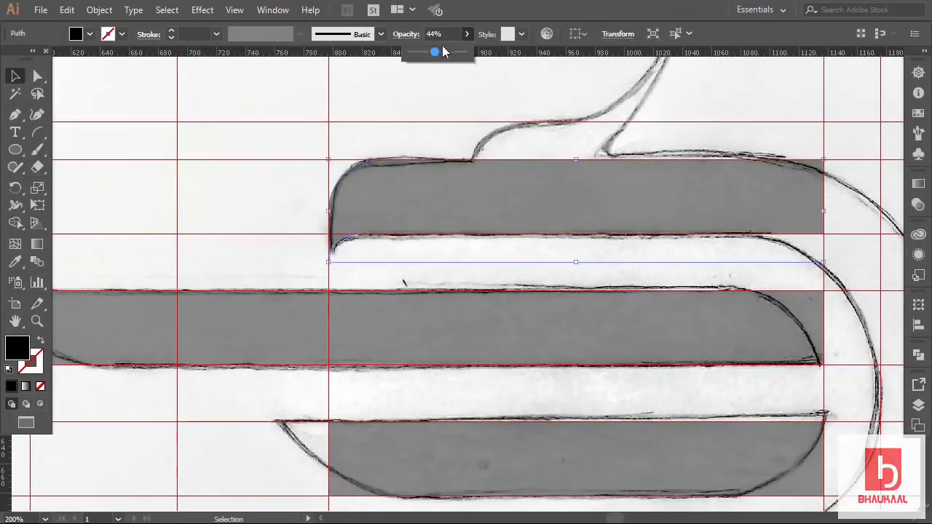
{"action": "left_click_drag", "start_coordinate": [436, 51], "coordinate": [490, 66]}
{"action": "left_click", "coordinate": [279, 123]}
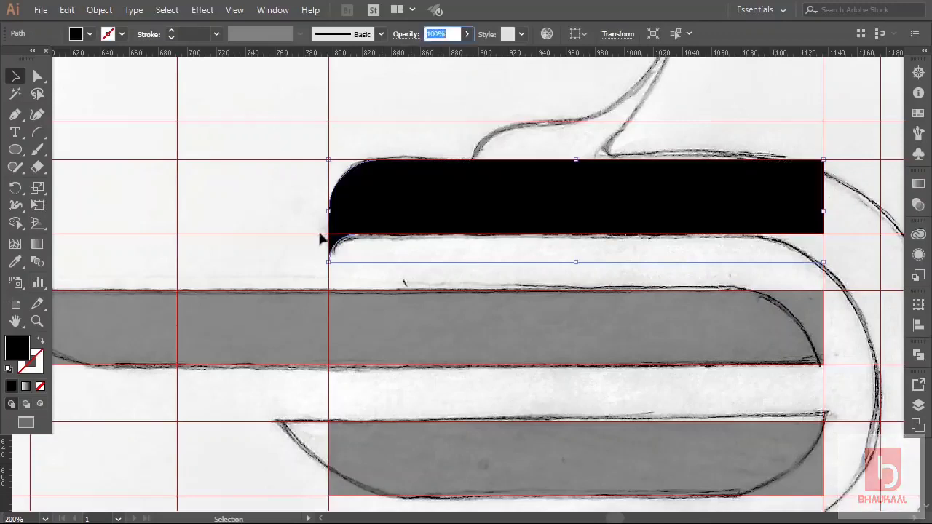
{"action": "left_click", "coordinate": [466, 35]}
{"action": "left_click_drag", "start_coordinate": [461, 52], "coordinate": [434, 56]}
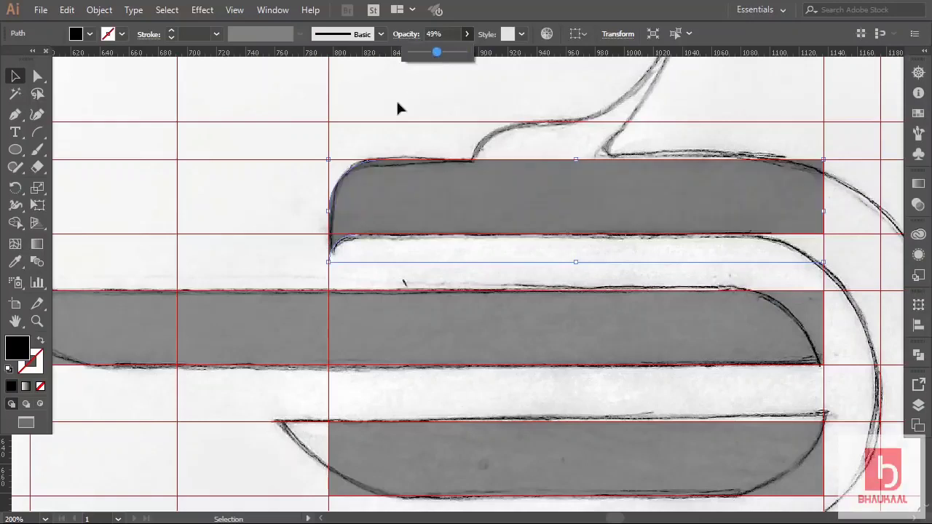
{"action": "left_click", "coordinate": [395, 109]}
{"action": "left_click", "coordinate": [396, 111]}
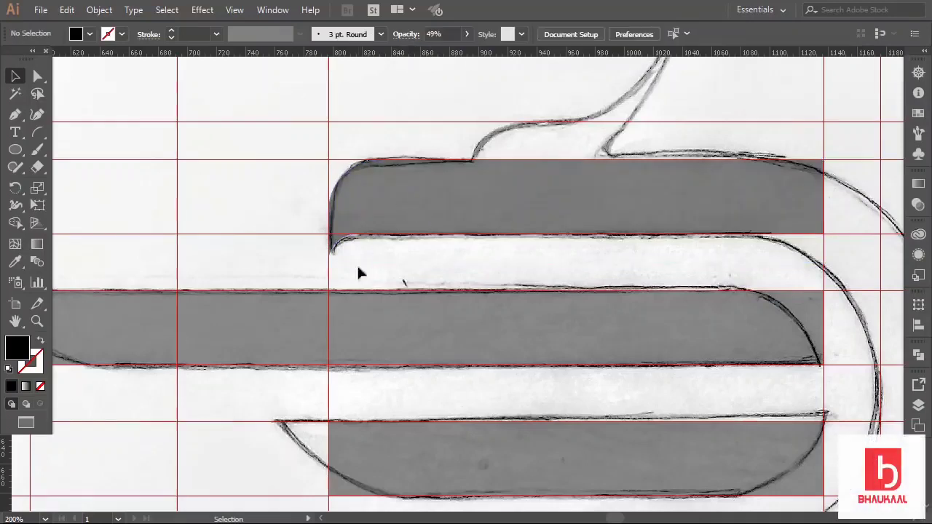
{"action": "scroll", "coordinate": [353, 263], "scroll_direction": "down", "scroll_amount": 1}
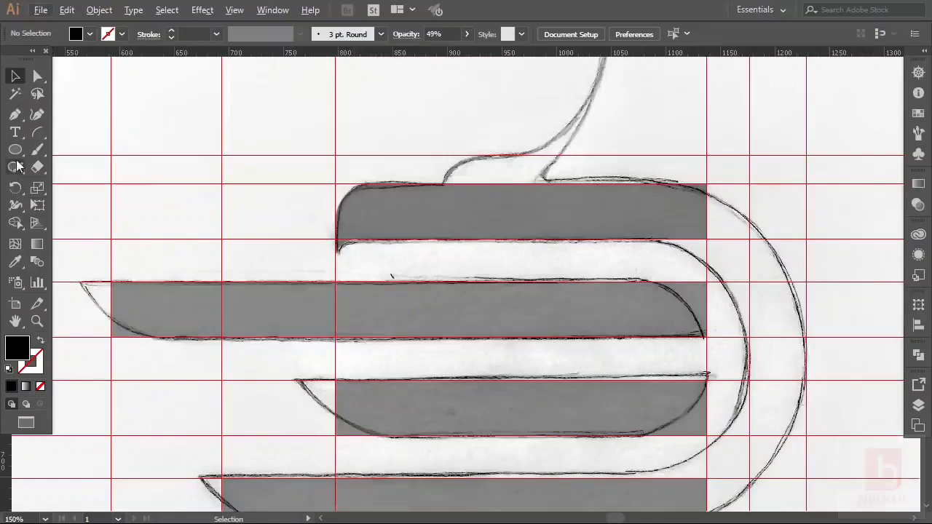
Draw an outline circle of about 106 px at the middle band's left end.
{"action": "key", "text": "v"}
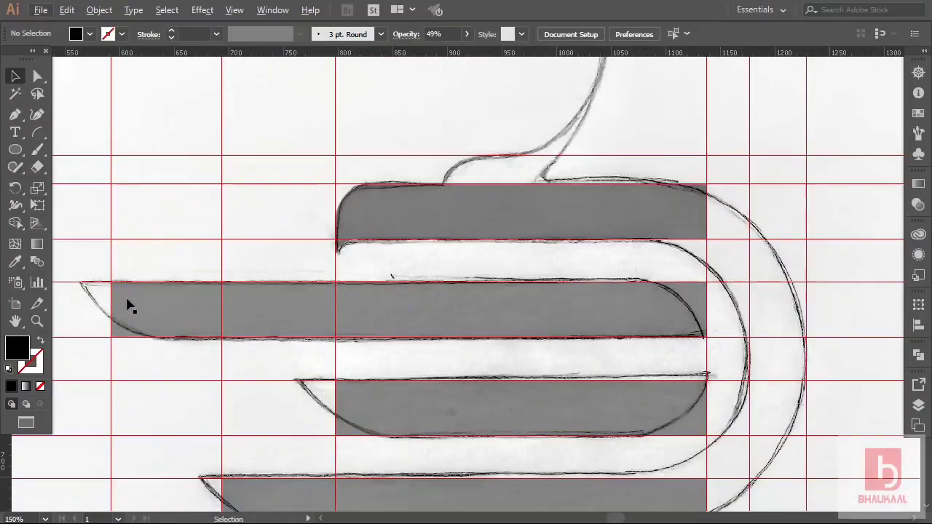
{"action": "left_click", "coordinate": [15, 149]}
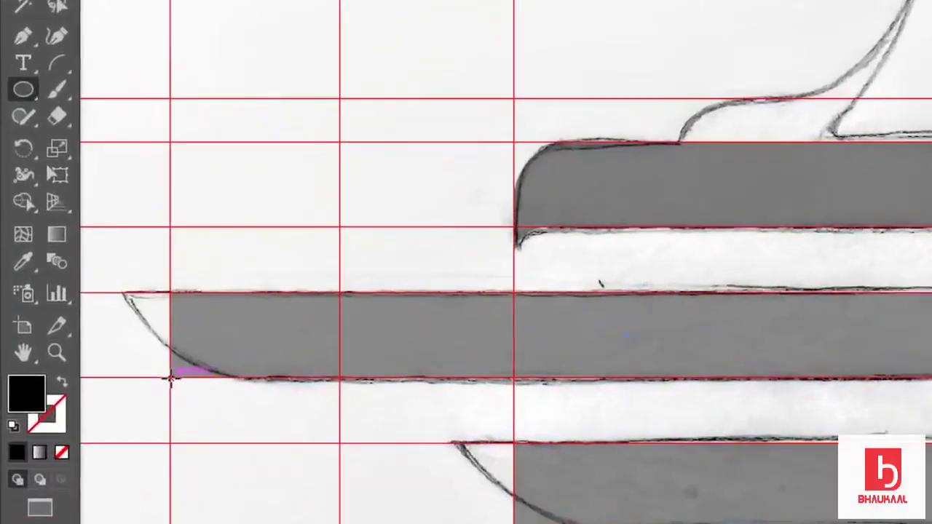
{"action": "left_click_drag", "start_coordinate": [127, 347], "coordinate": [190, 275]}
{"action": "left_click_drag", "start_coordinate": [255, 280], "coordinate": [313, 202]}
{"action": "left_click", "coordinate": [25, 7]}
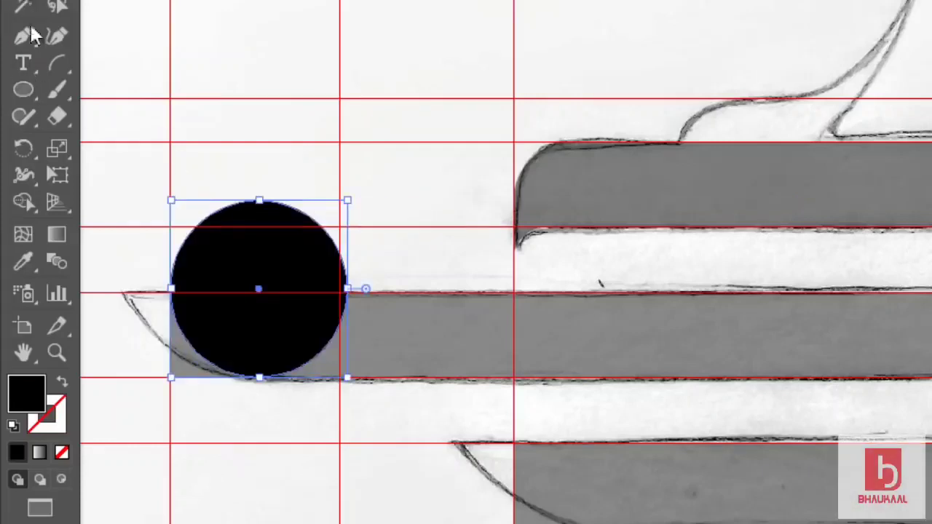
{"action": "left_click", "coordinate": [61, 381]}
{"action": "left_click", "coordinate": [230, 353]}
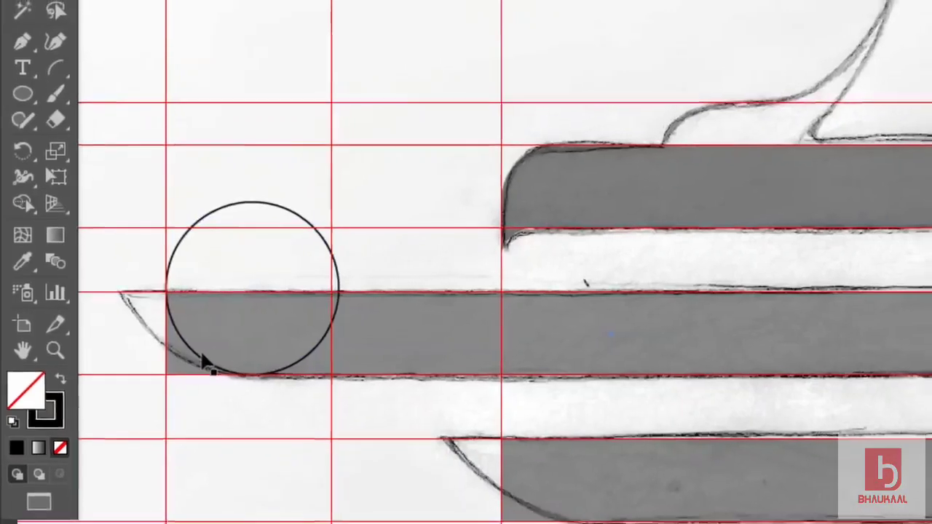
Copy the circle onto the left ends of the next band and the bottom bar.
{"action": "left_click_drag", "start_coordinate": [159, 333], "coordinate": [454, 455]}
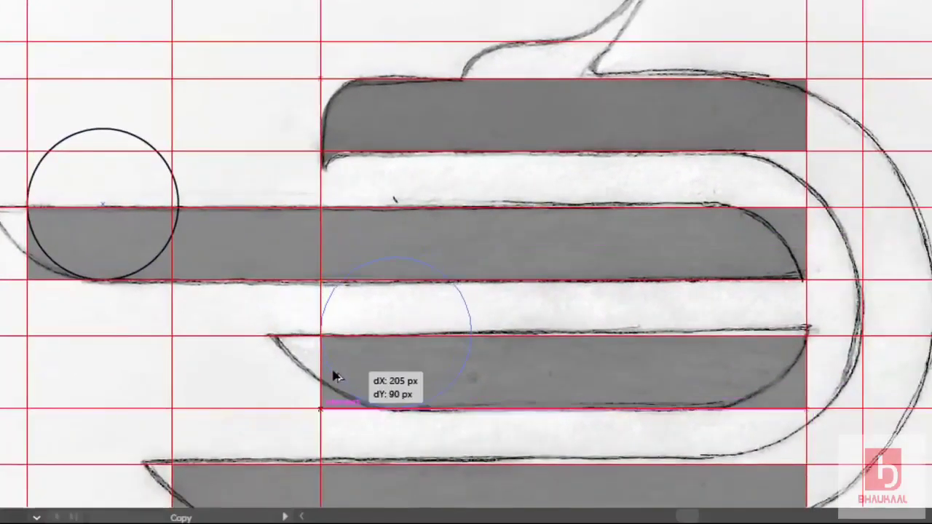
{"action": "left_click_drag", "start_coordinate": [337, 377], "coordinate": [338, 378]}
{"action": "left_click", "coordinate": [370, 438]}
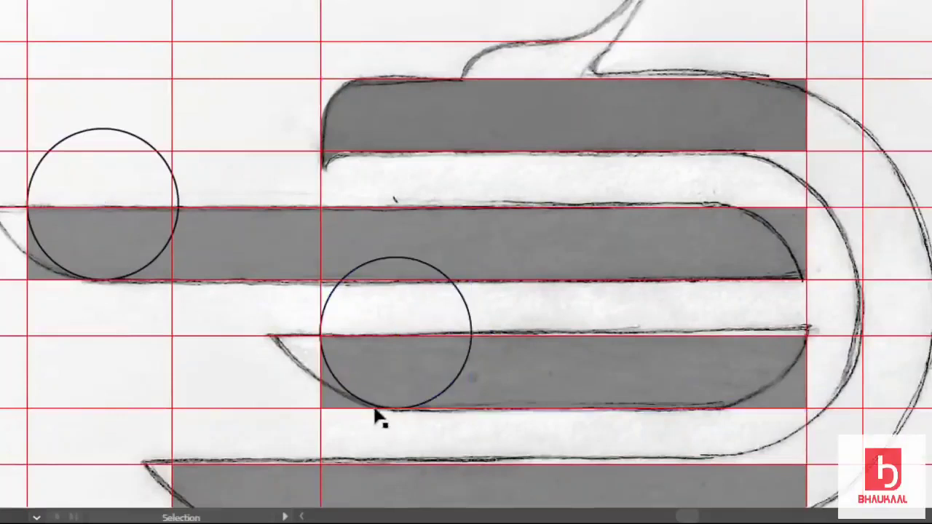
{"action": "scroll", "coordinate": [374, 416], "scroll_direction": "down", "scroll_amount": 2}
{"action": "scroll", "coordinate": [379, 351], "scroll_direction": "down", "scroll_amount": 1}
{"action": "scroll", "coordinate": [379, 351], "scroll_direction": "down", "scroll_amount": 1}
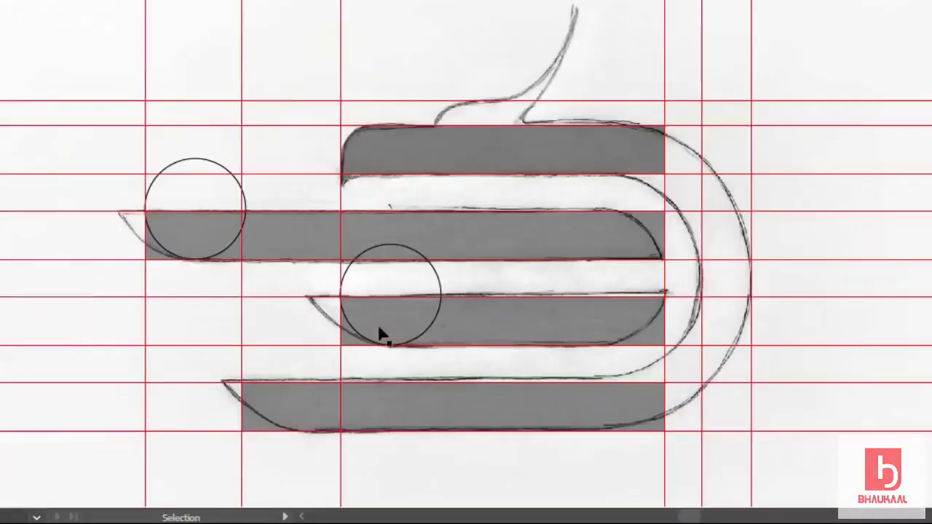
{"action": "scroll", "coordinate": [379, 334], "scroll_direction": "down", "scroll_amount": 2}
{"action": "scroll", "coordinate": [380, 333], "scroll_direction": "down", "scroll_amount": 1}
{"action": "scroll", "coordinate": [380, 333], "scroll_direction": "left", "scroll_amount": 2}
{"action": "left_click_drag", "start_coordinate": [402, 203], "coordinate": [314, 275]}
{"action": "left_click", "coordinate": [343, 432]}
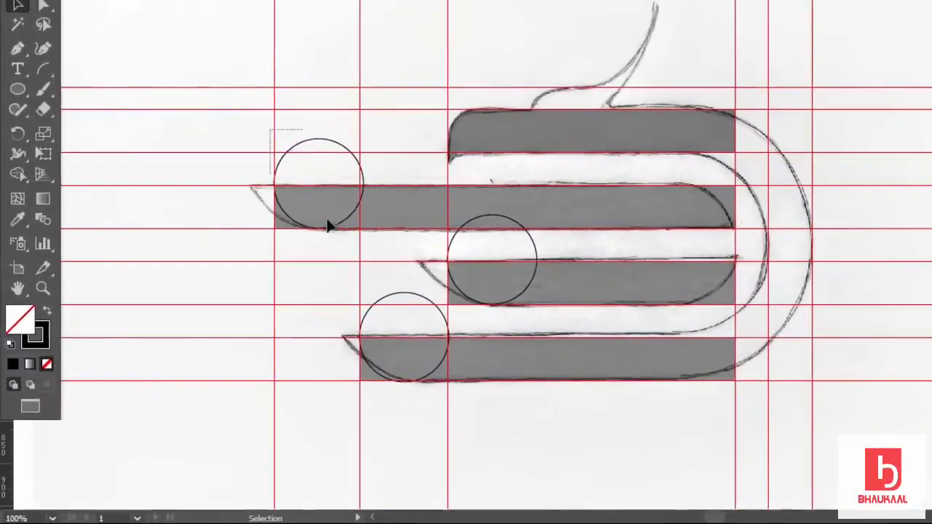
Trim away the grey corners outside each circle on the three lower bars with Shape Builder.
{"action": "left_click_drag", "start_coordinate": [320, 212], "coordinate": [329, 243]}
{"action": "left_click", "coordinate": [17, 176]}
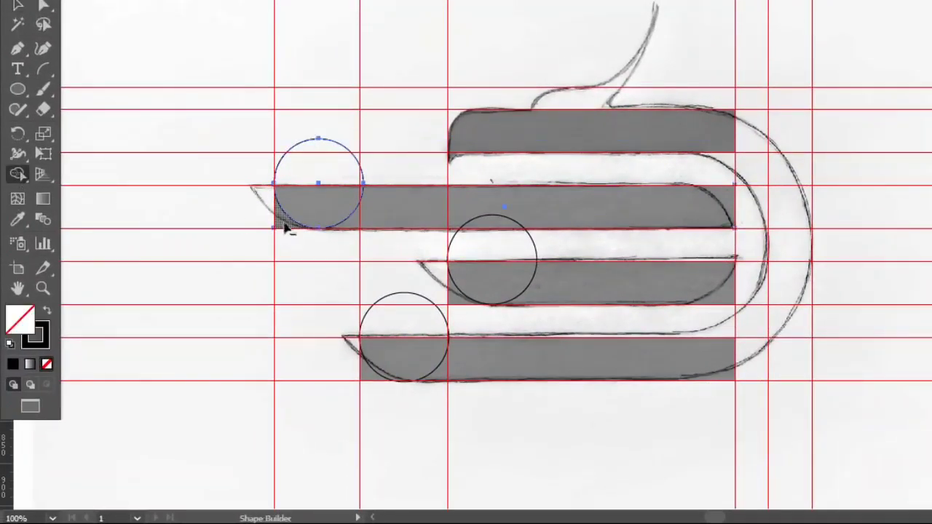
{"action": "left_click", "coordinate": [17, 6]}
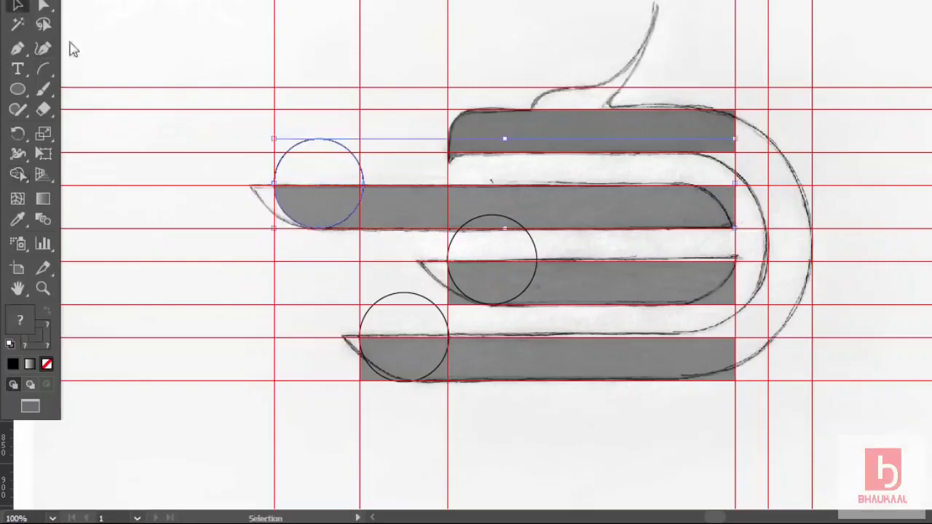
{"action": "left_click_drag", "start_coordinate": [426, 247], "coordinate": [486, 288]}
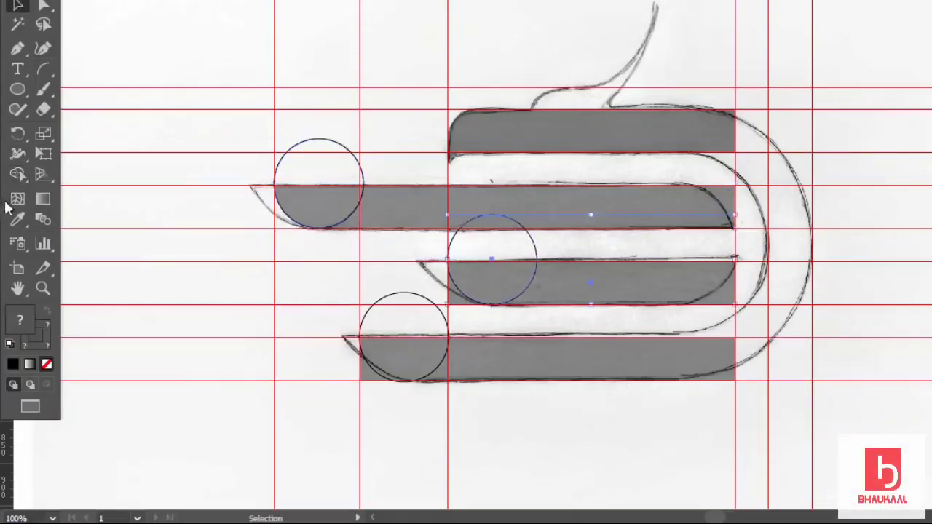
{"action": "left_click", "coordinate": [18, 176]}
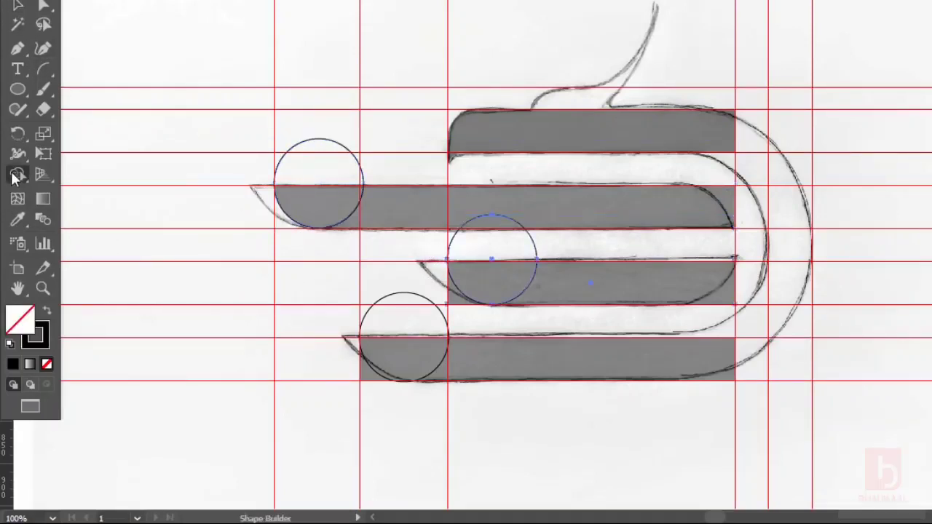
{"action": "left_click", "coordinate": [453, 301], "text": "alt"}
{"action": "left_click", "coordinate": [18, 6]}
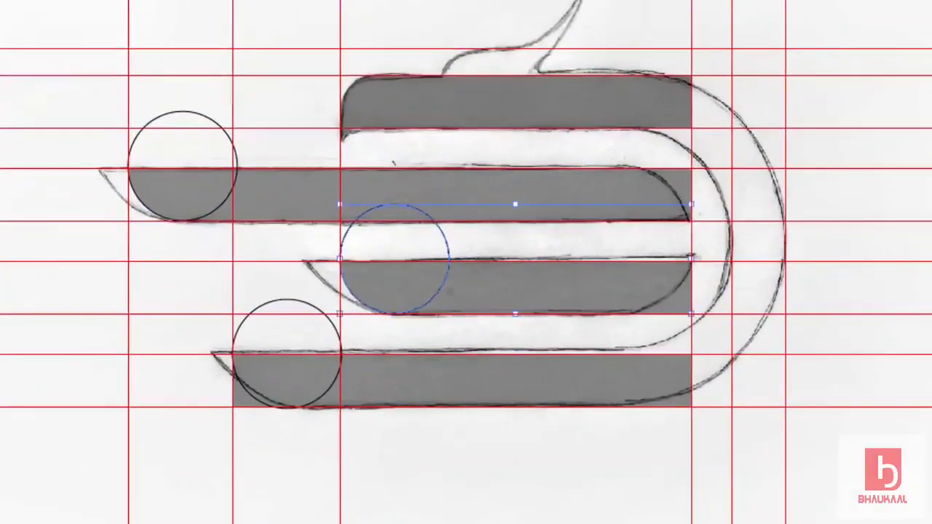
{"action": "left_click_drag", "start_coordinate": [203, 335], "coordinate": [269, 433]}
{"action": "key", "text": "shift+m"}
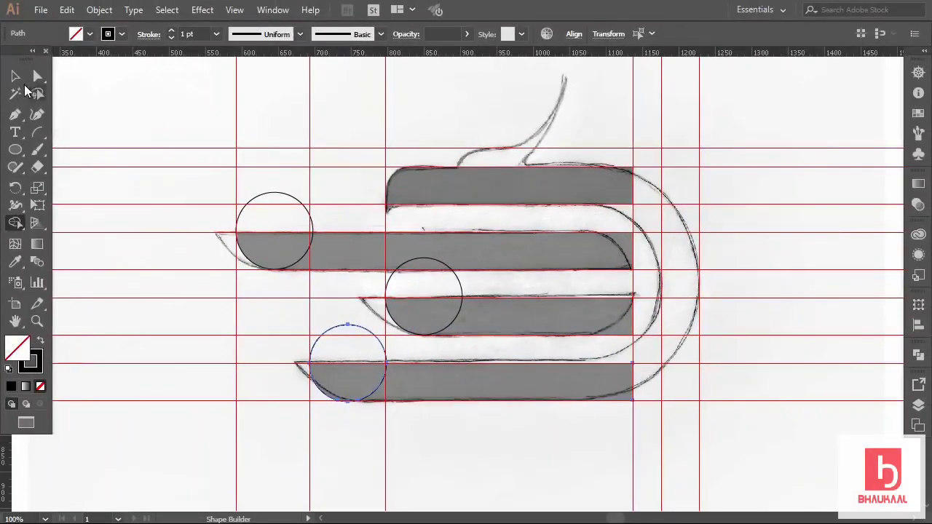
{"action": "key", "text": "v"}
{"action": "left_click", "coordinate": [239, 187]}
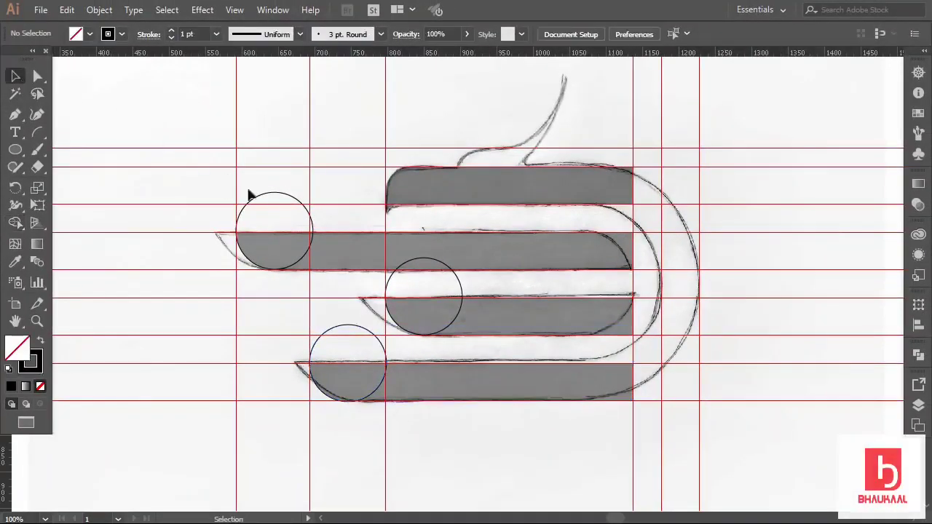
Delete the upper-left, middle and lower-left guide circles.
{"action": "left_click", "coordinate": [280, 197]}
{"action": "key", "text": "Delete"}
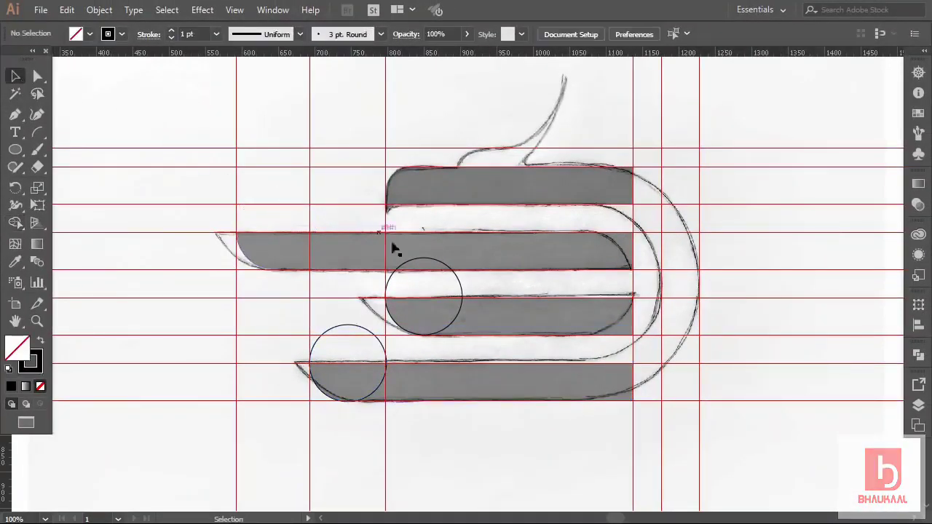
{"action": "left_click", "coordinate": [418, 262]}
{"action": "key", "text": "Delete"}
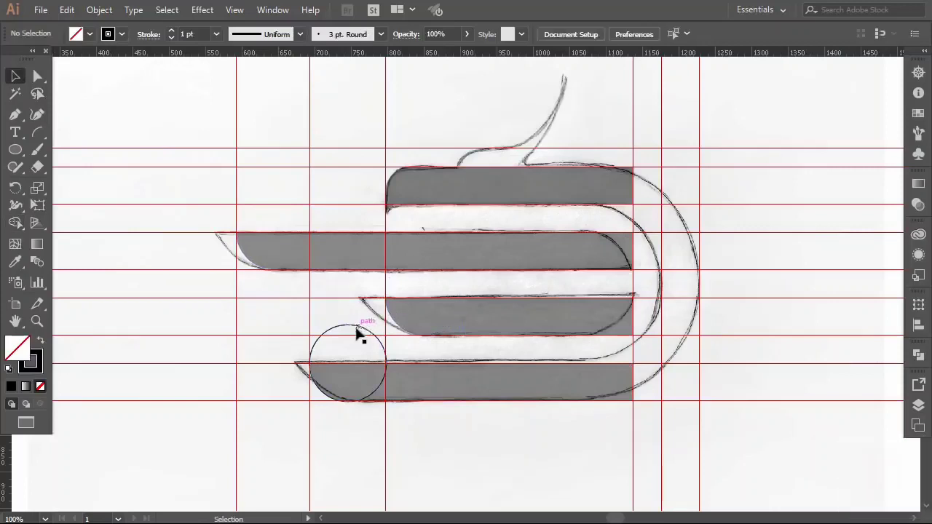
{"action": "left_click", "coordinate": [356, 333]}
{"action": "key", "text": "Delete"}
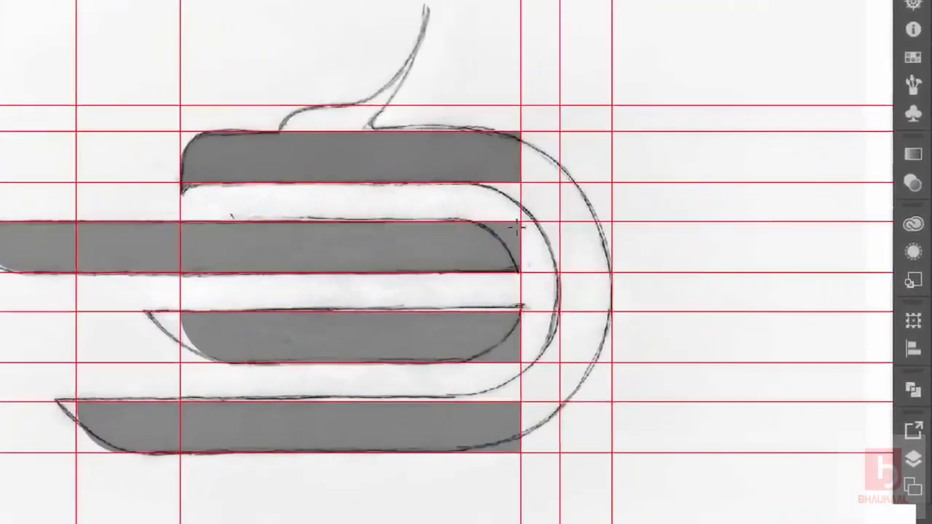
Draw a circle across the middle bars' right ends and Alt-remove the corner outside it with Shape Builder.
{"action": "left_click_drag", "start_coordinate": [520, 221], "coordinate": [426, 363]}
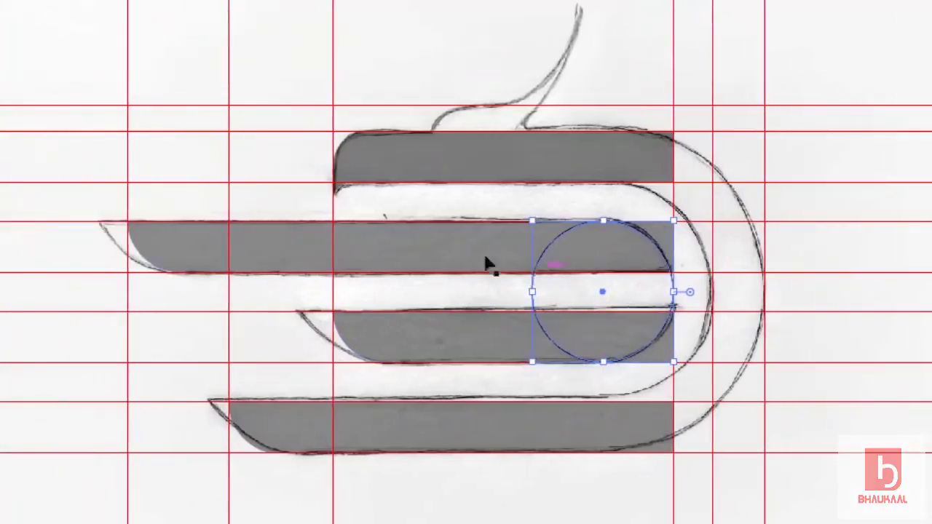
{"action": "left_click_drag", "start_coordinate": [471, 208], "coordinate": [572, 364]}
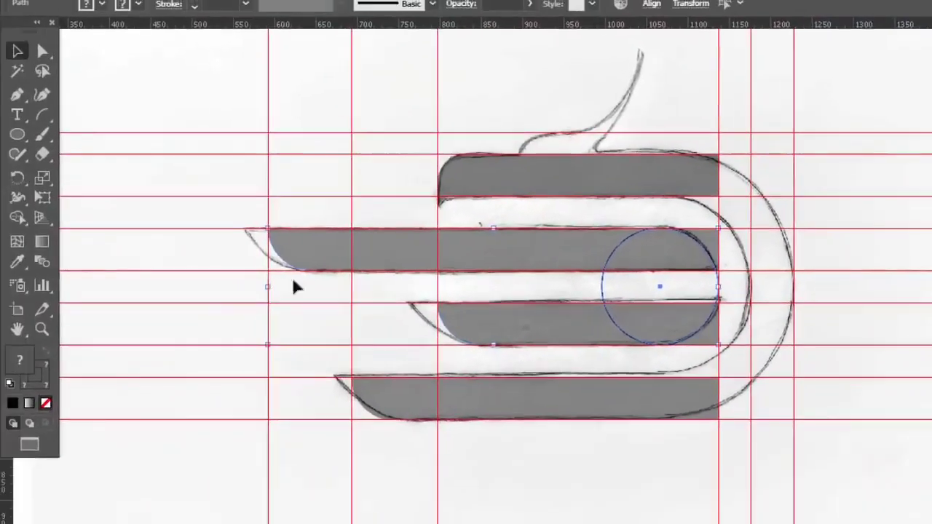
{"action": "left_click_drag", "start_coordinate": [588, 216], "coordinate": [655, 349]}
{"action": "left_click", "coordinate": [16, 218]}
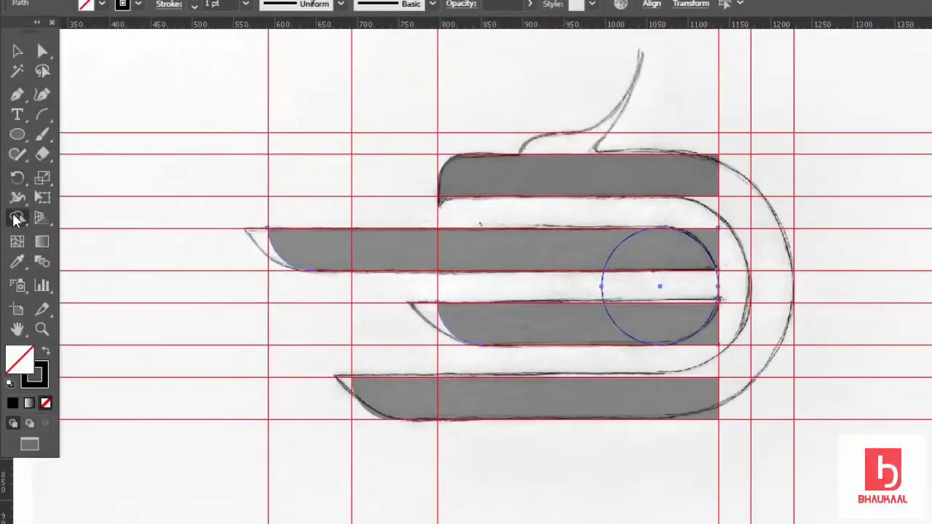
{"action": "key", "text": "alt"}
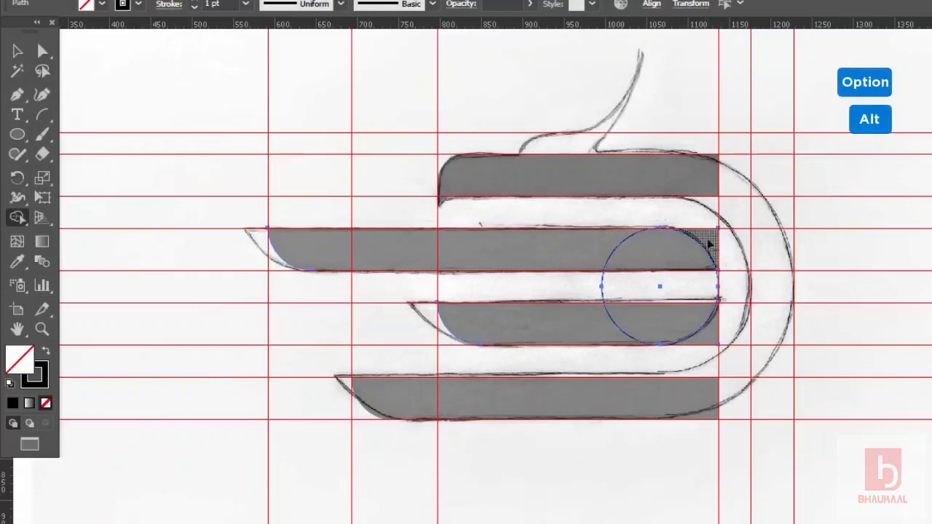
{"action": "left_click", "coordinate": [710, 245], "text": "alt"}
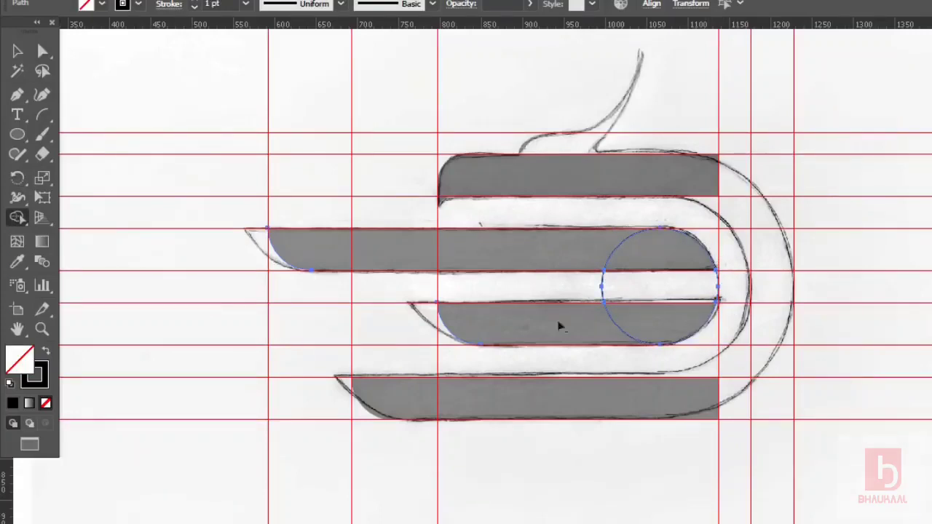
Delete the helper circle.
{"action": "left_click", "coordinate": [17, 51]}
{"action": "left_click", "coordinate": [164, 71]}
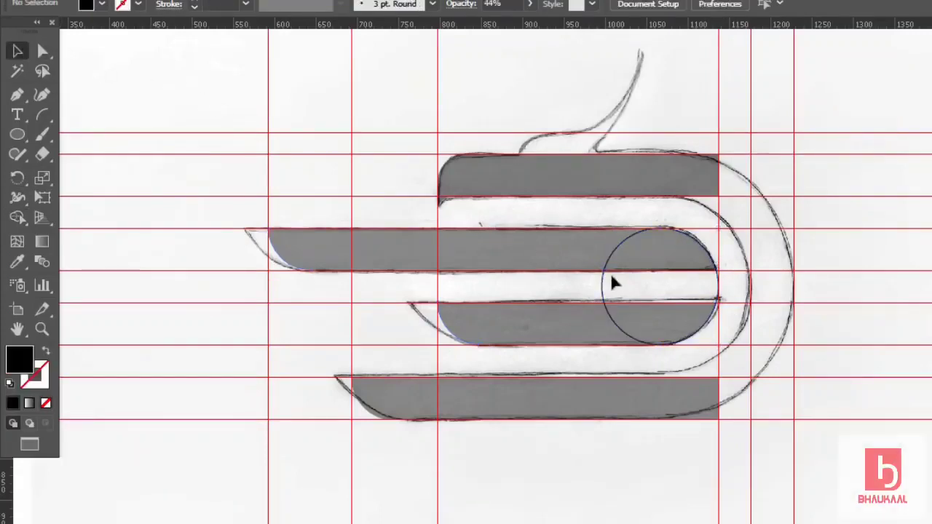
{"action": "left_click", "coordinate": [603, 288]}
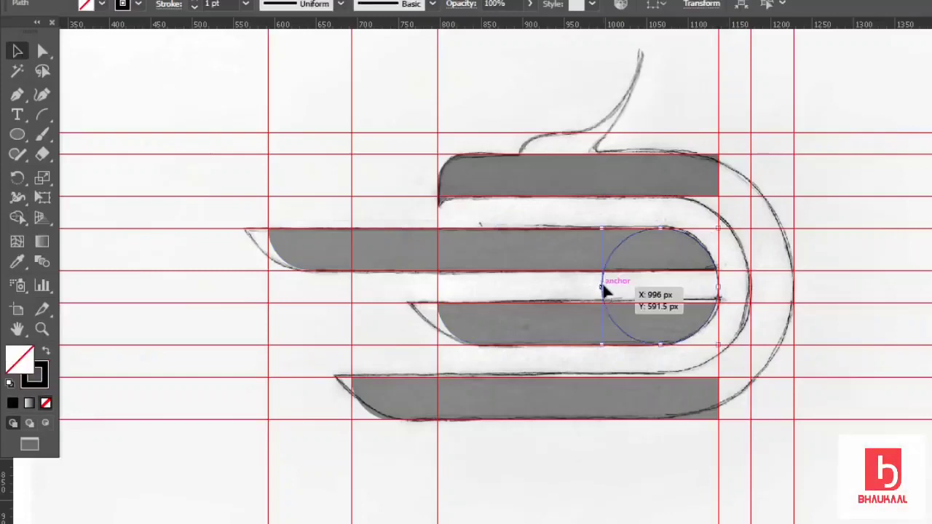
{"action": "key", "text": "Delete"}
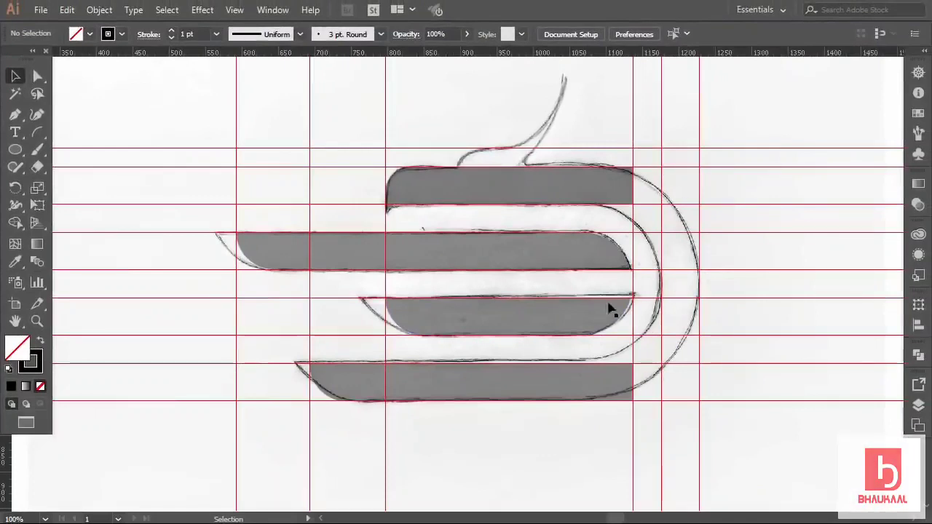
{"action": "left_click", "coordinate": [15, 149]}
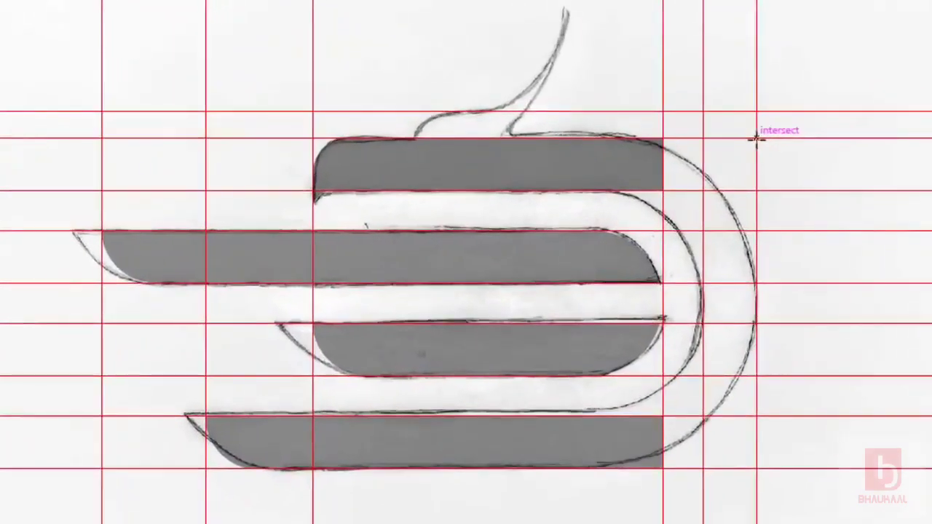
Draw a 321 px outer circle along the sketch's curve and a smaller inner circle for the ring.
{"action": "left_click_drag", "start_coordinate": [756, 137], "coordinate": [487, 469]}
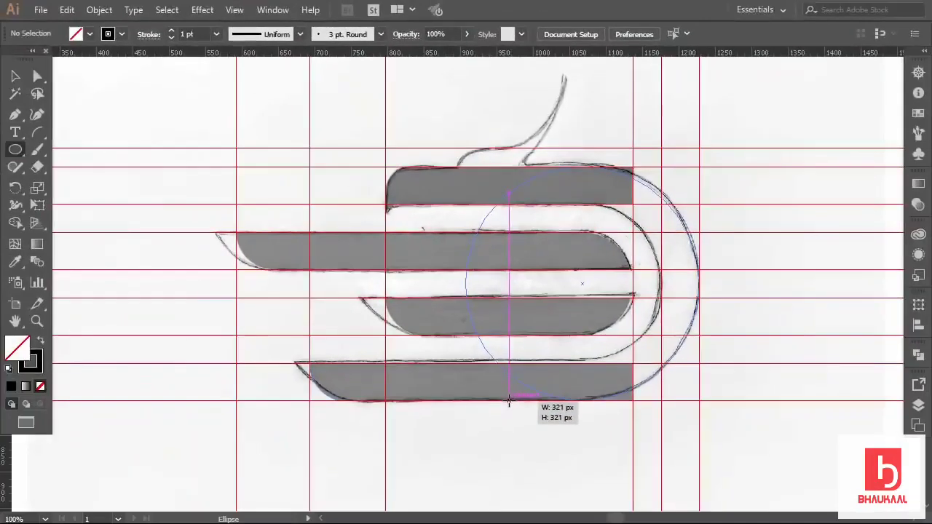
{"action": "left_click_drag", "start_coordinate": [509, 401], "coordinate": [509, 400]}
{"action": "left_click", "coordinate": [742, 268], "text": "ctrl"}
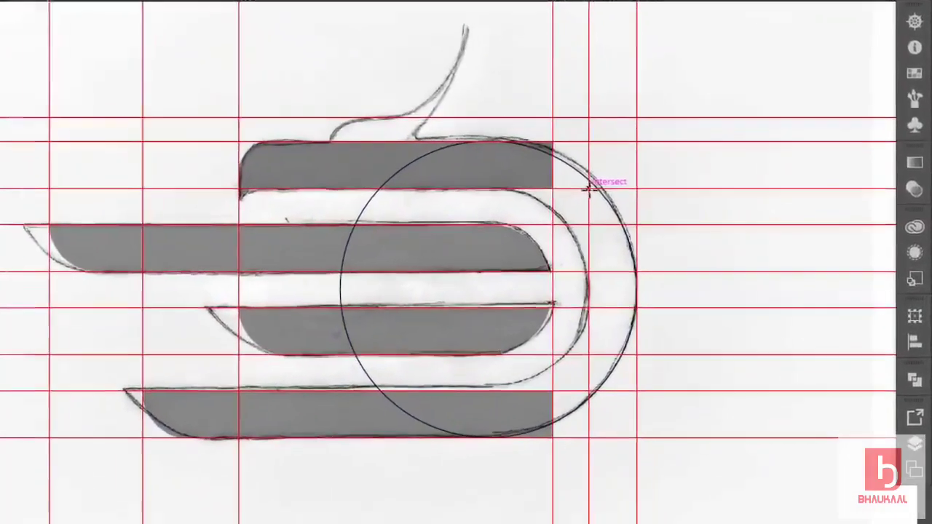
{"action": "left_click_drag", "start_coordinate": [589, 188], "coordinate": [444, 394]}
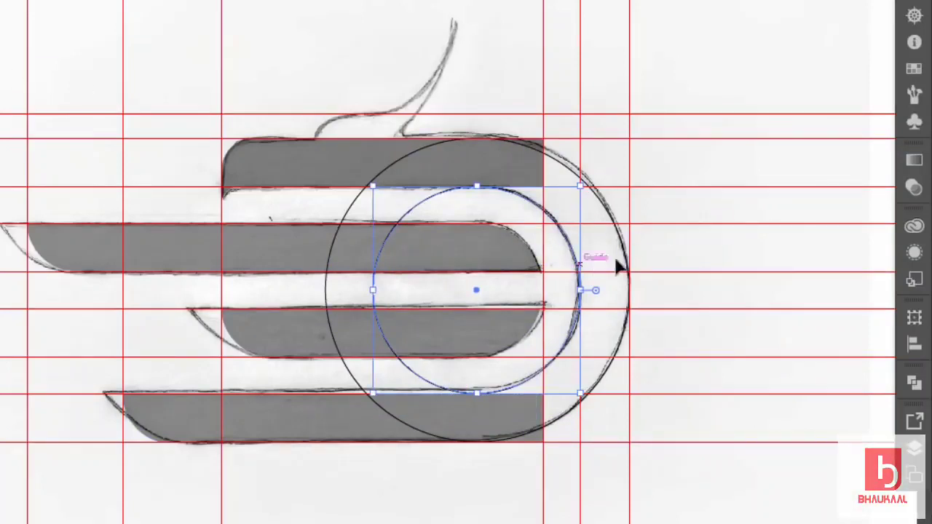
{"action": "left_click", "coordinate": [597, 154]}
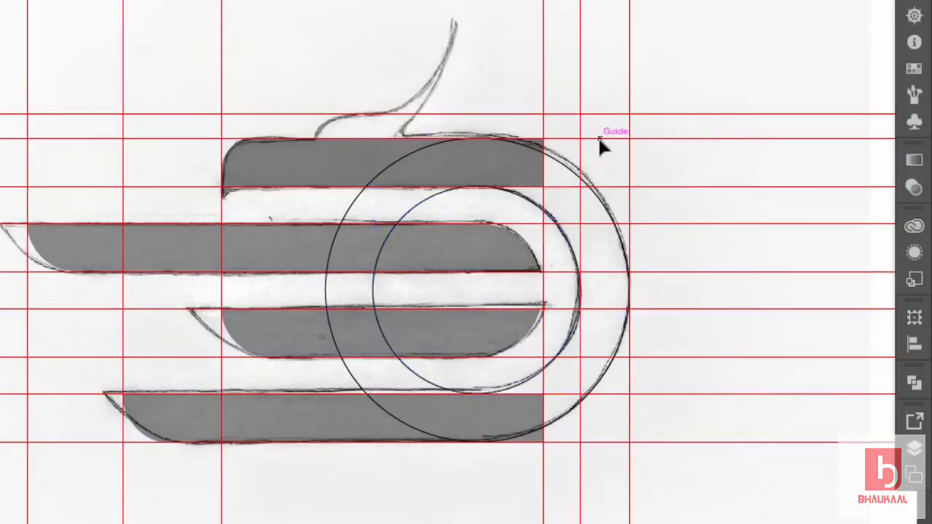
Merge the outer circle with the top and bottom grey bars using Shape Builder.
{"action": "left_click", "coordinate": [561, 169]}
{"action": "left_click", "coordinate": [517, 184], "text": "shift"}
{"action": "left_click", "coordinate": [428, 412], "text": "shift"}
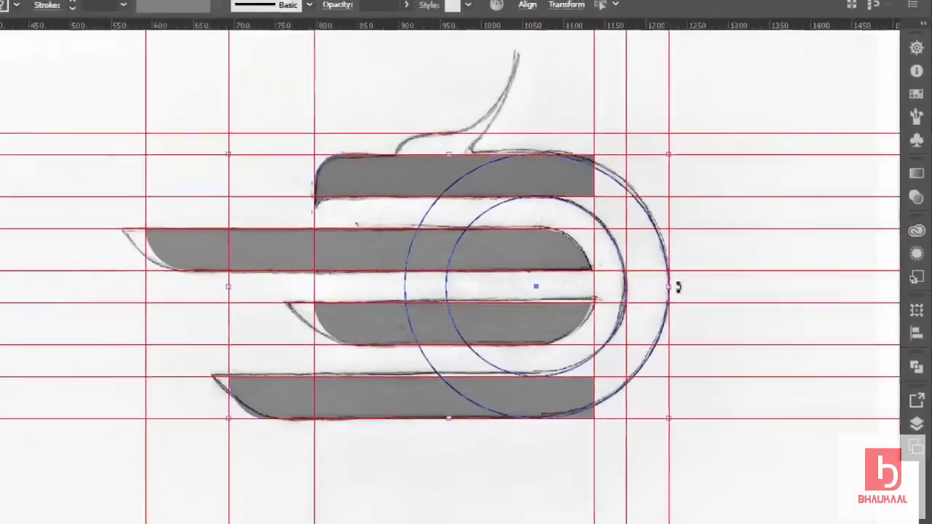
{"action": "left_click", "coordinate": [13, 224]}
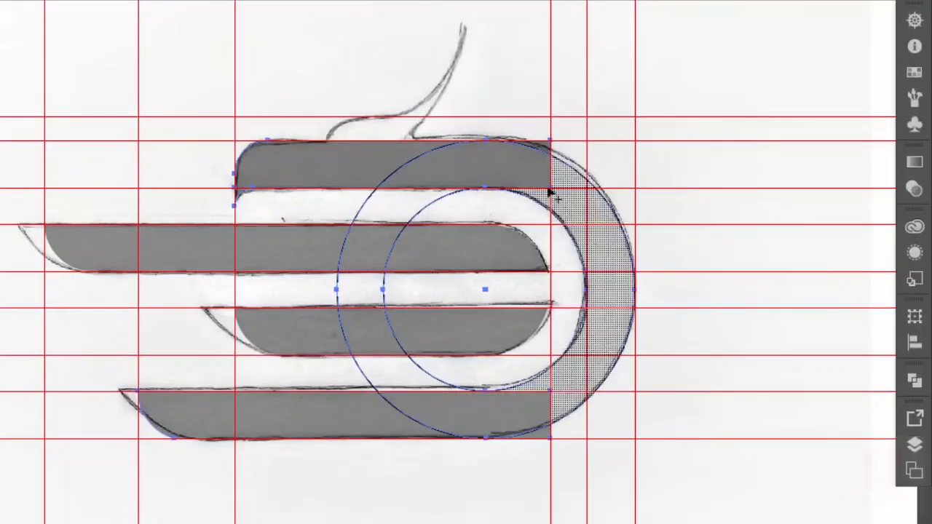
{"action": "left_click_drag", "start_coordinate": [452, 167], "coordinate": [575, 200]}
{"action": "mouse_move", "coordinate": [611, 328]}
{"action": "left_mouse_down"}
{"action": "mouse_move", "coordinate": [569, 391]}
{"action": "mouse_move", "coordinate": [537, 416]}
{"action": "left_mouse_up"}
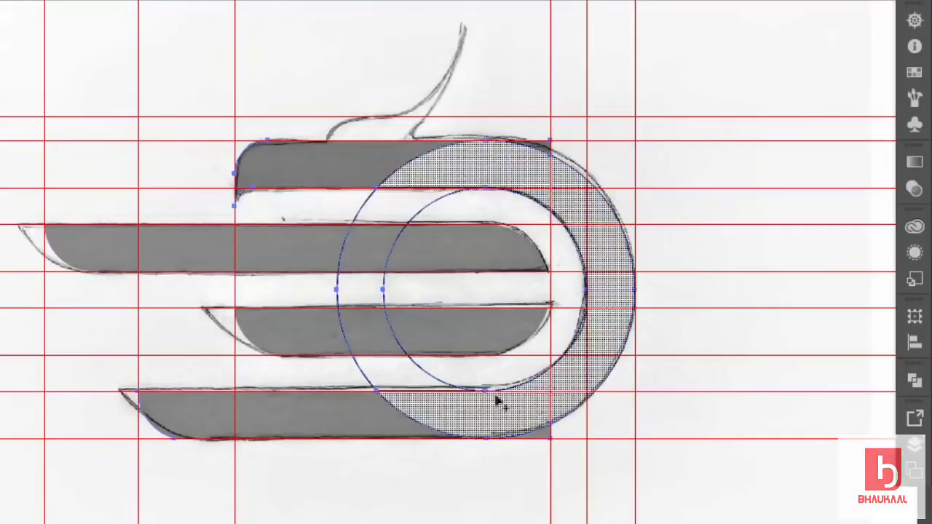
Delete the leftover sliver and inner circle pieces, leaving only the curved ring shape.
{"action": "key", "text": "v"}
{"action": "left_click", "coordinate": [670, 179]}
{"action": "left_click", "coordinate": [546, 144]}
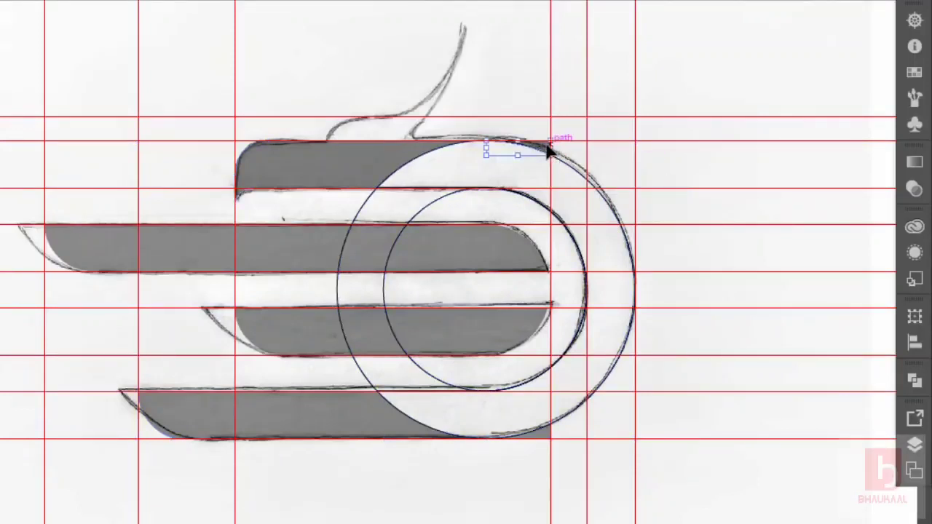
{"action": "key", "text": "Delete"}
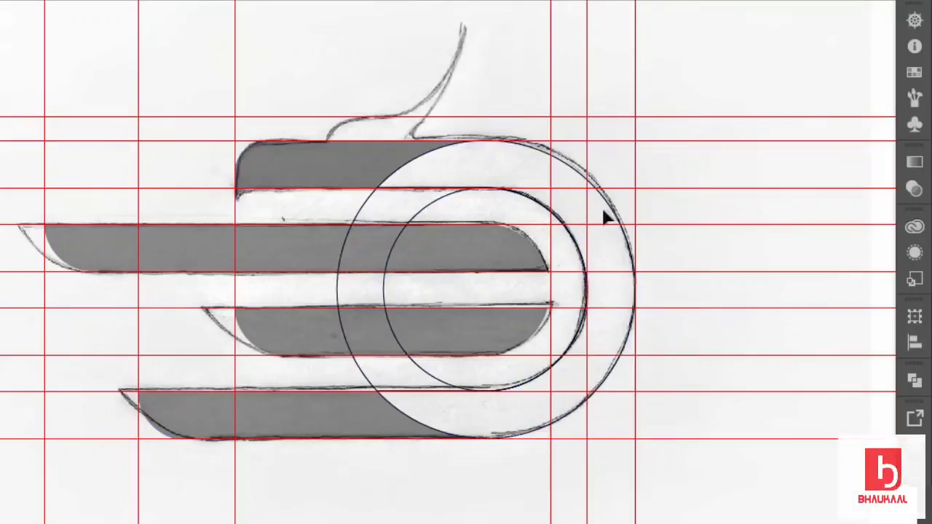
{"action": "left_click", "coordinate": [432, 209]}
{"action": "key", "text": "Delete"}
{"action": "left_click", "coordinate": [363, 210]}
{"action": "key", "text": "Delete"}
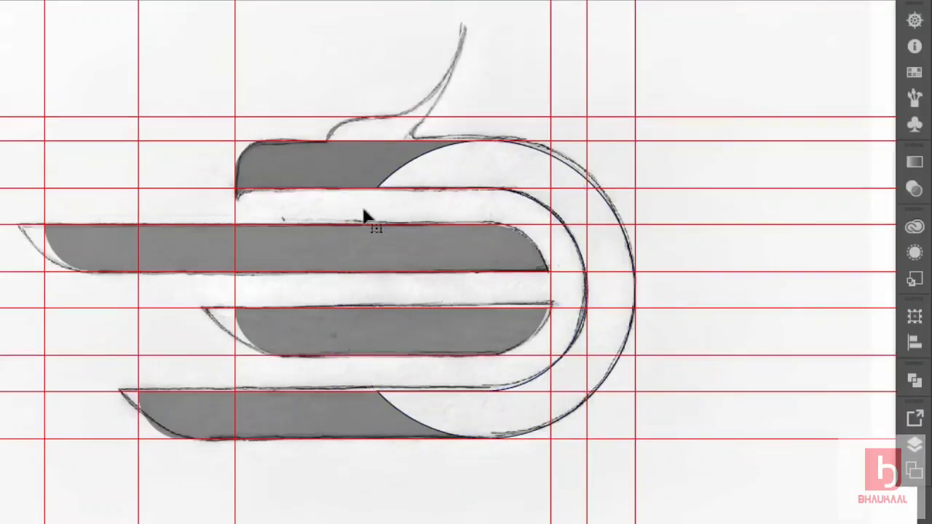
{"action": "left_click", "coordinate": [616, 219]}
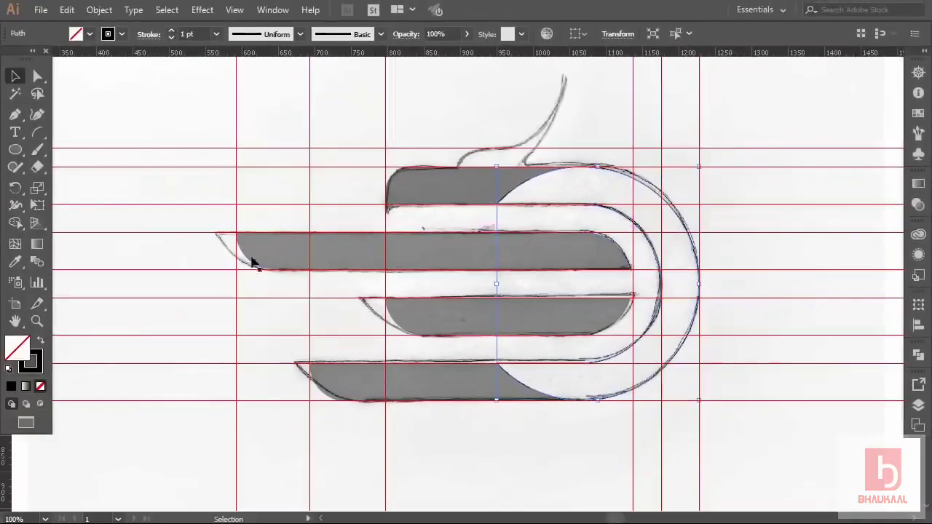
Give the curved ring the bars' grey fill with the Eyedropper.
{"action": "left_click", "coordinate": [17, 263]}
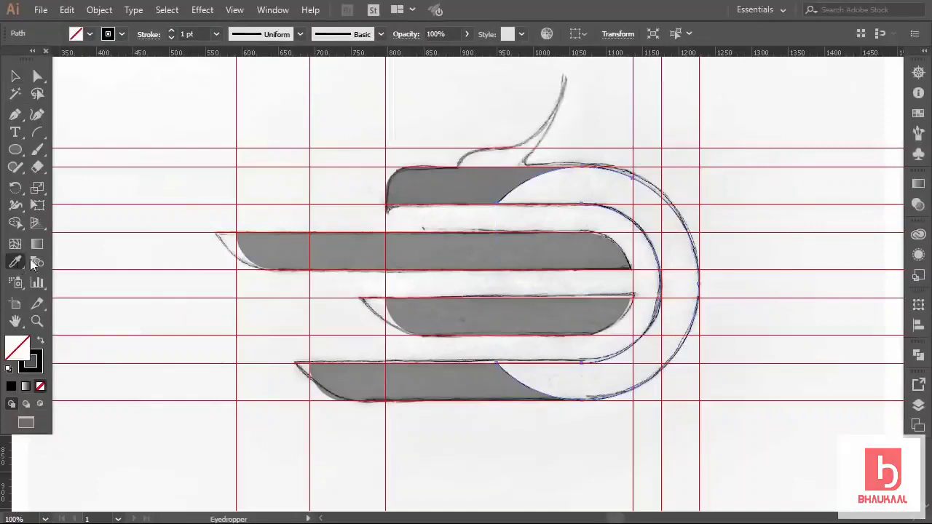
{"action": "left_click", "coordinate": [437, 172]}
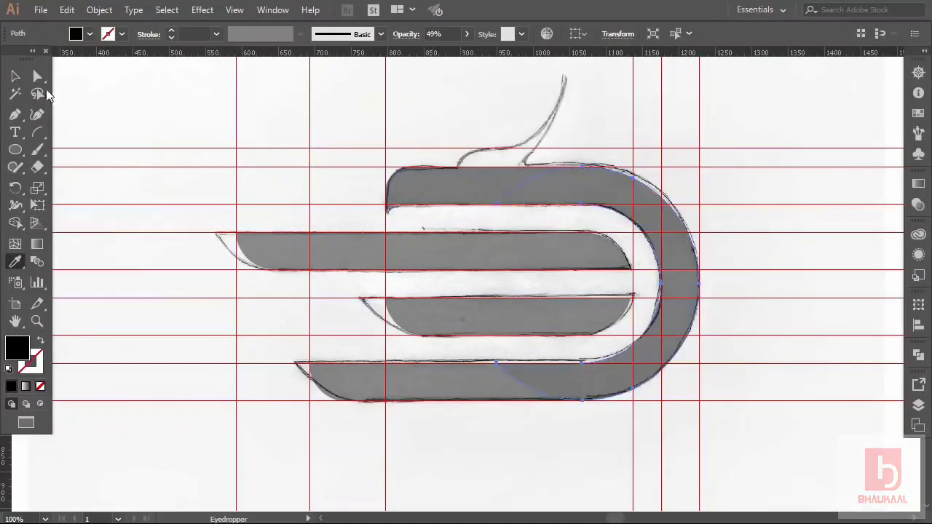
{"action": "left_click", "coordinate": [16, 78]}
Select all logo shapes and make them semi-transparent, about 54% opacity, over the sketch.
{"action": "key", "text": "ctrl+minus"}
{"action": "left_click_drag", "start_coordinate": [638, 163], "coordinate": [306, 356]}
{"action": "left_click", "coordinate": [467, 33]}
{"action": "left_click_drag", "start_coordinate": [440, 52], "coordinate": [463, 51]}
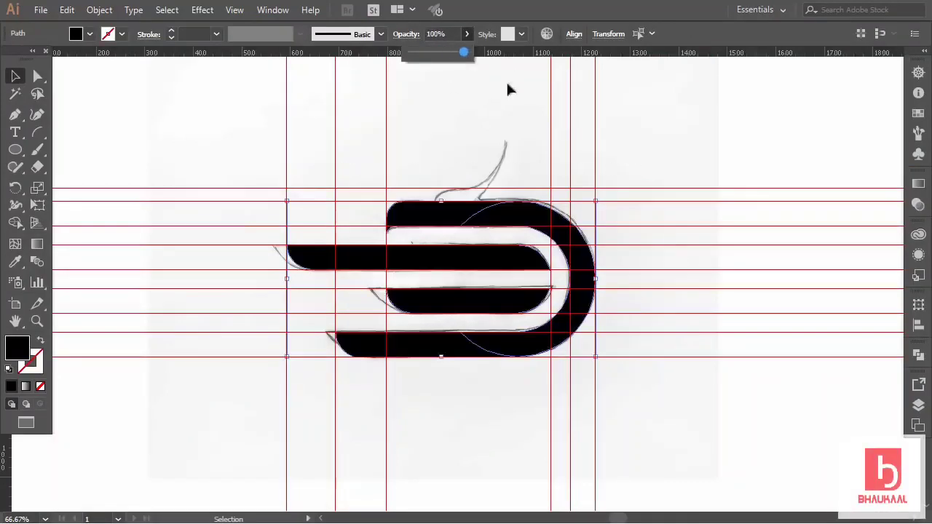
{"action": "left_click", "coordinate": [918, 356]}
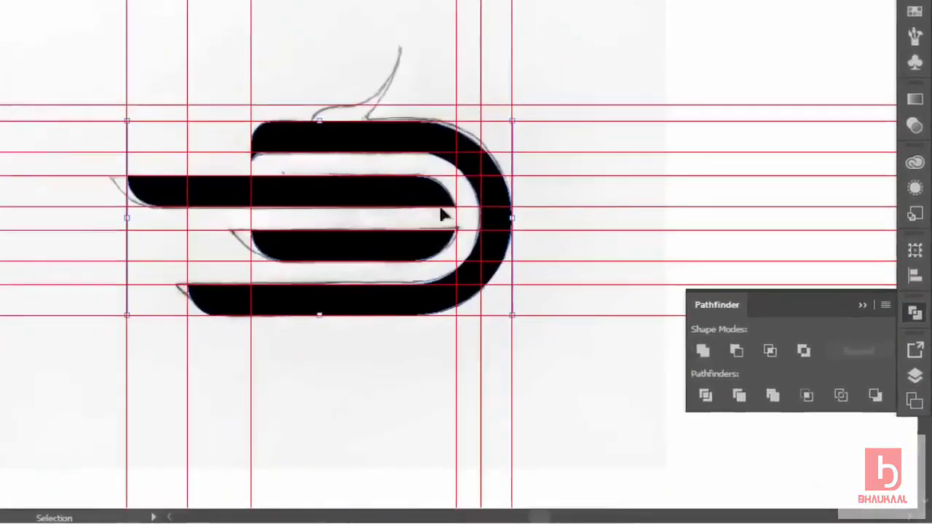
{"action": "left_click", "coordinate": [862, 305]}
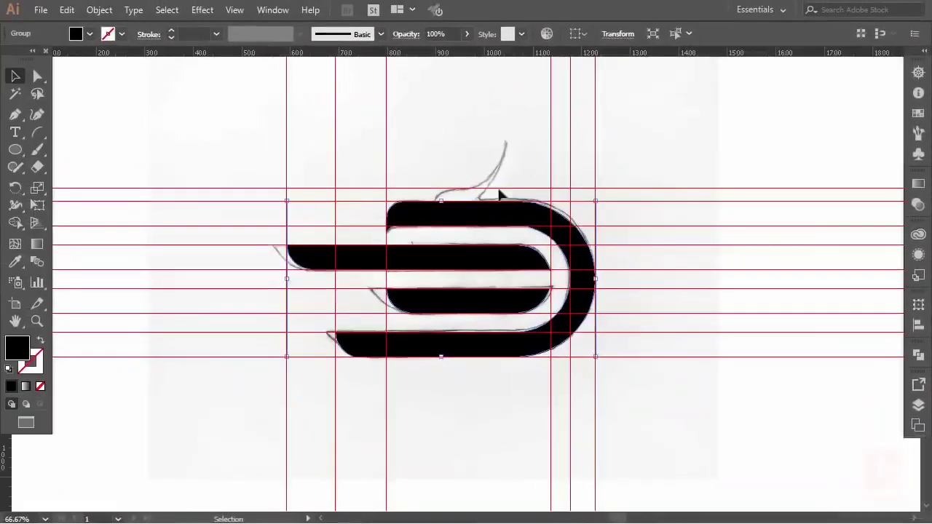
{"action": "left_click", "coordinate": [627, 167]}
{"action": "left_click", "coordinate": [419, 347]}
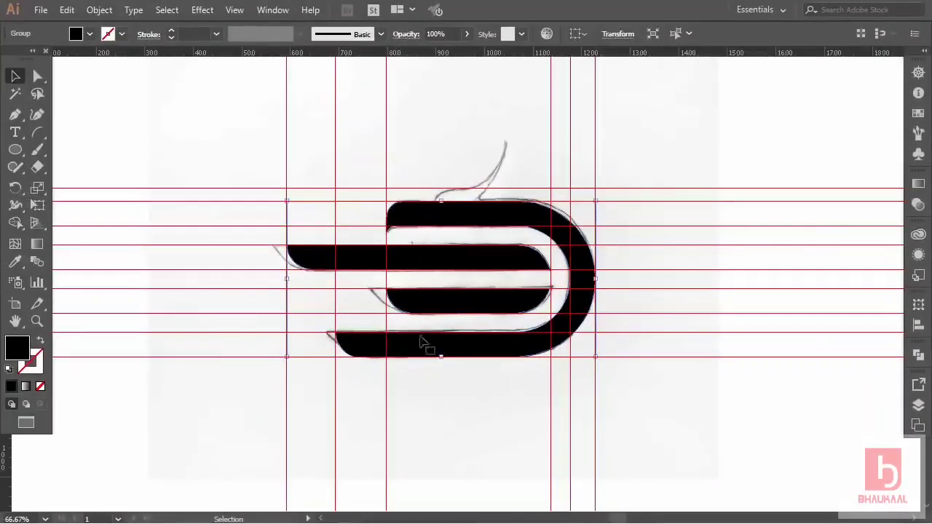
{"action": "left_click_drag", "start_coordinate": [439, 51], "coordinate": [439, 49]}
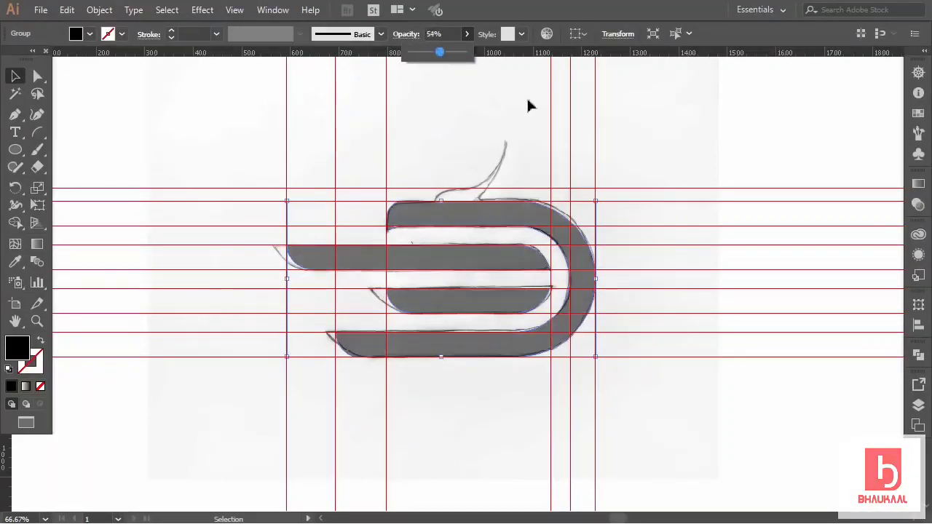
Drag a vertical guide from the ruler to where the bird's head starts.
{"action": "scroll", "coordinate": [600, 257], "scroll_direction": "up", "scroll_amount": 1}
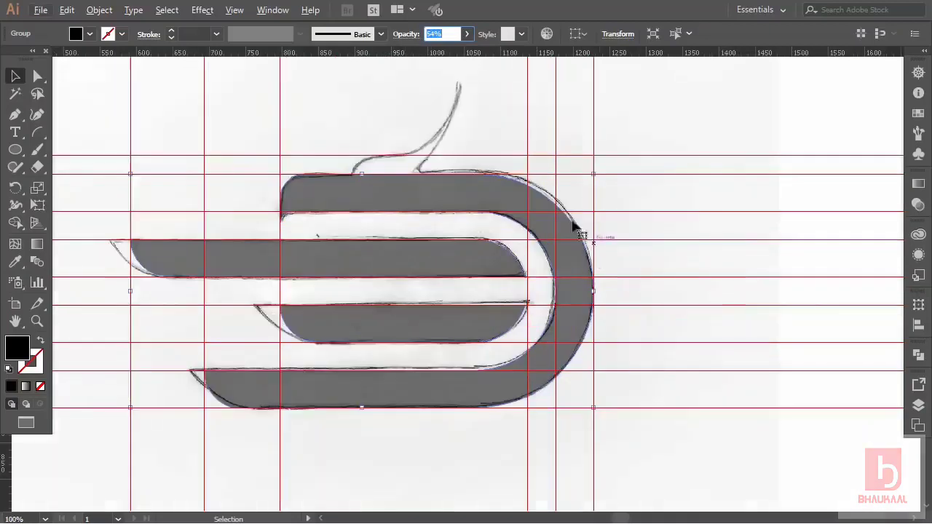
{"action": "scroll", "coordinate": [580, 226], "scroll_direction": "left", "scroll_amount": 5}
{"action": "scroll", "coordinate": [693, 187], "scroll_direction": "up", "scroll_amount": 2}
{"action": "left_click", "coordinate": [713, 159]}
{"action": "scroll", "coordinate": [536, 222], "scroll_direction": "up", "scroll_amount": 1}
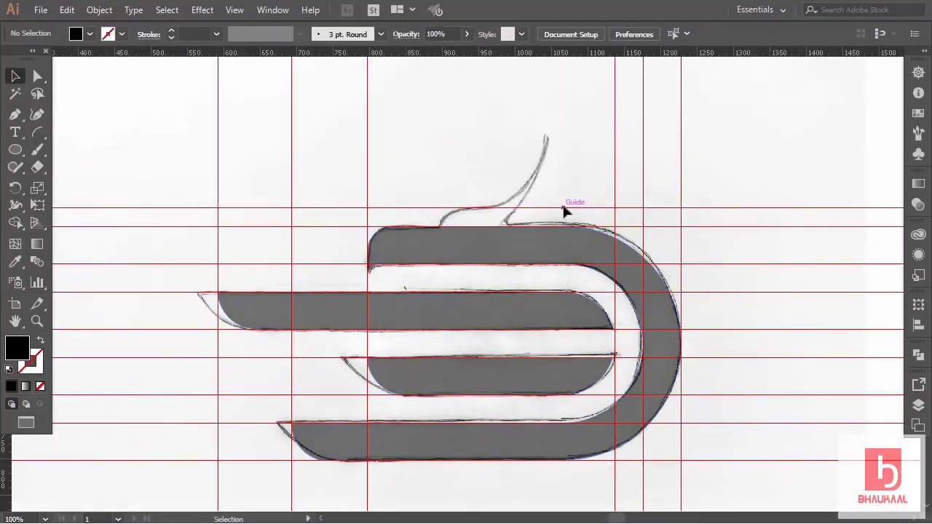
{"action": "scroll", "coordinate": [562, 208], "scroll_direction": "up", "scroll_amount": 1}
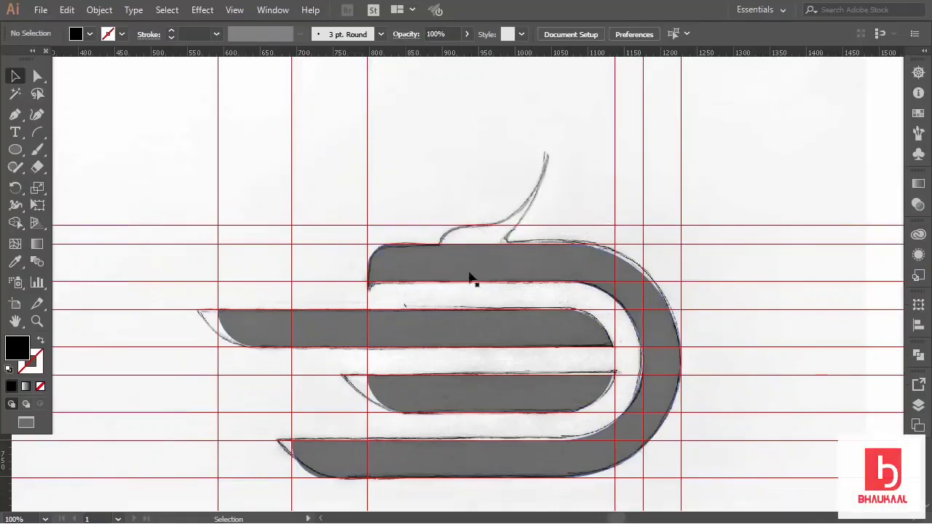
{"action": "left_click_drag", "start_coordinate": [7, 466], "coordinate": [439, 356]}
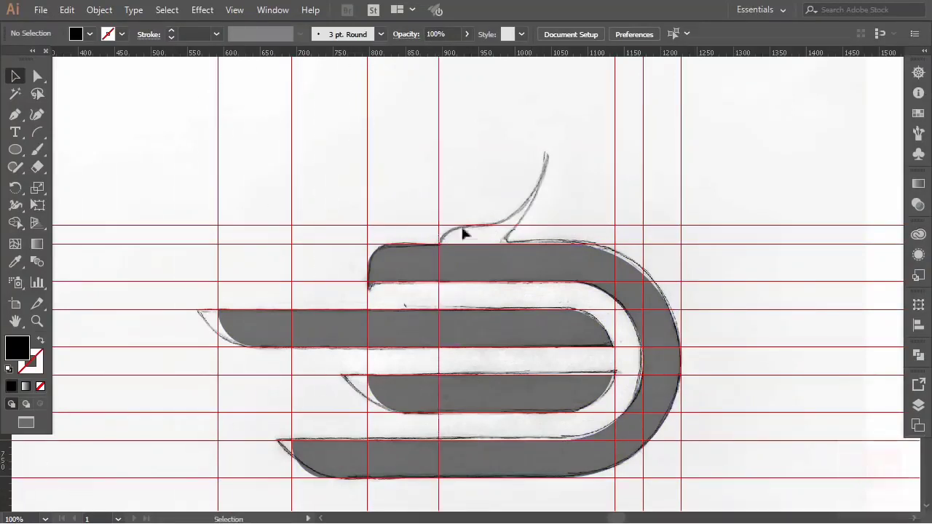
Draw a circle at the guide intersection and Unite it with the top bar as a dome.
{"action": "left_click", "coordinate": [17, 150]}
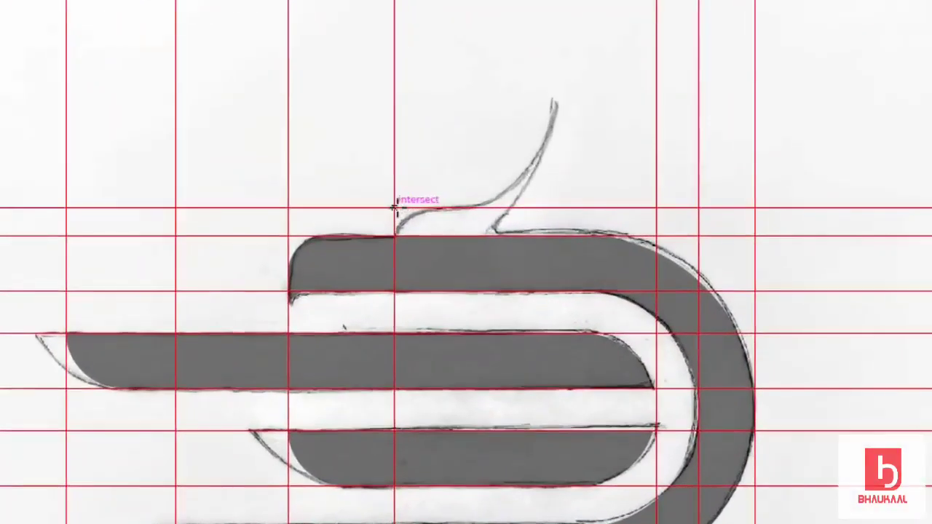
{"action": "left_click_drag", "start_coordinate": [395, 207], "coordinate": [478, 291]}
{"action": "key", "text": "v"}
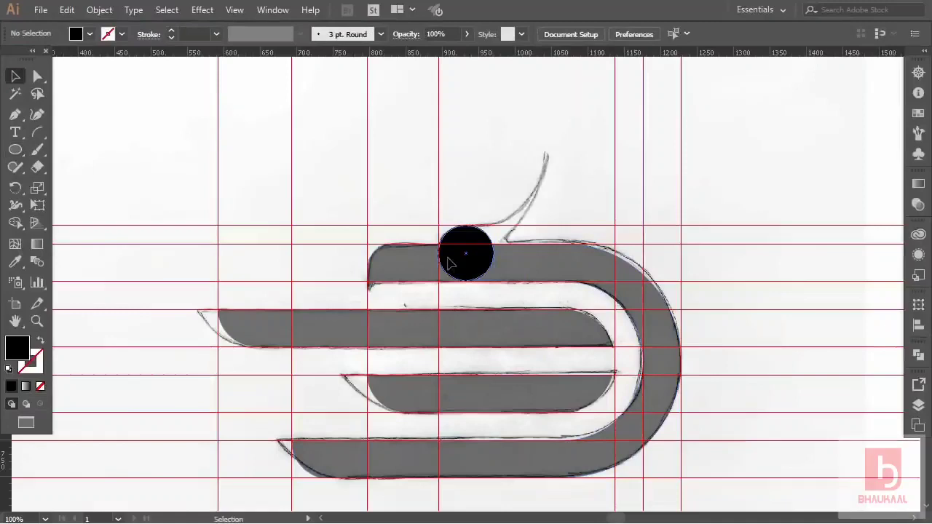
{"action": "left_click", "coordinate": [449, 263]}
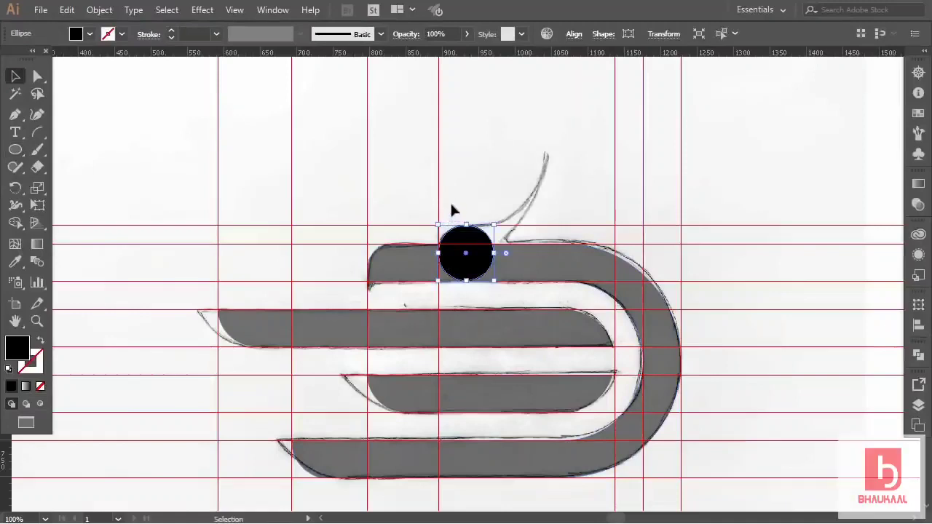
{"action": "left_click_drag", "start_coordinate": [452, 205], "coordinate": [489, 299]}
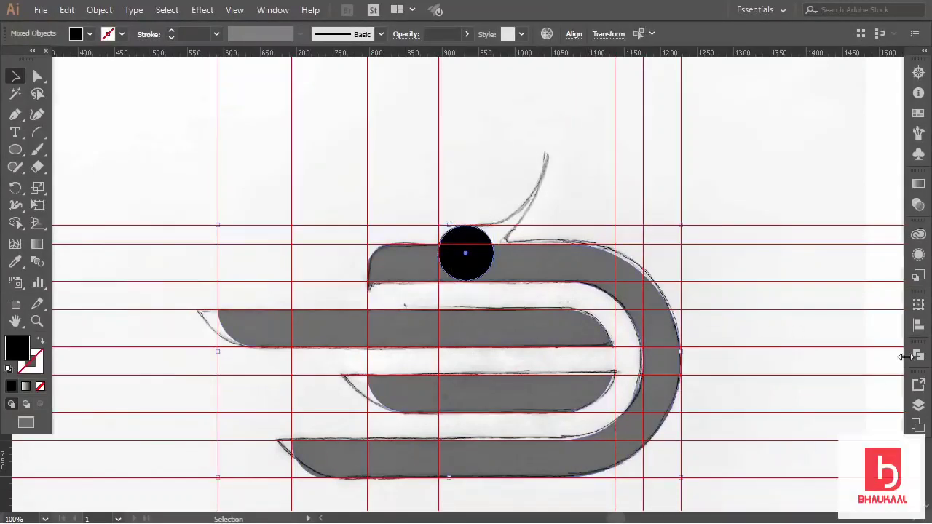
{"action": "left_click", "coordinate": [918, 354]}
{"action": "left_click", "coordinate": [748, 385]}
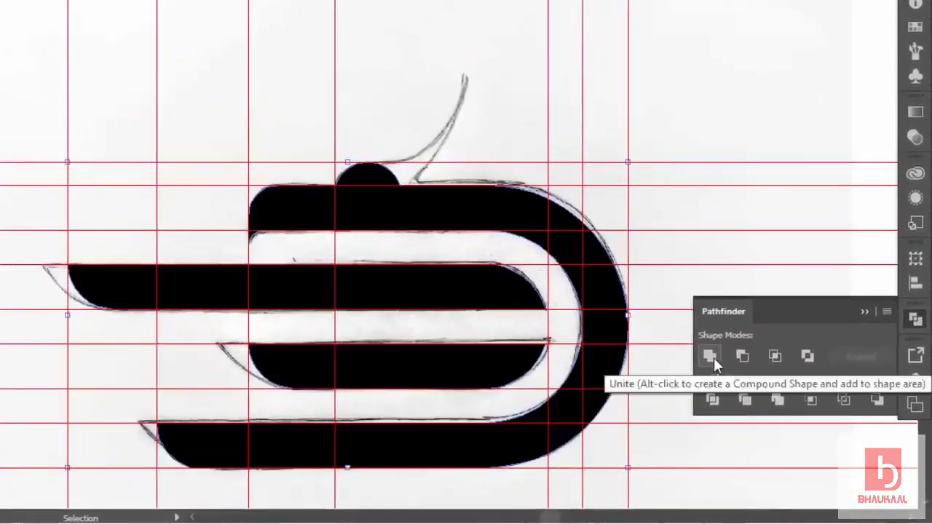
{"action": "left_click", "coordinate": [524, 167]}
{"action": "left_click", "coordinate": [864, 311]}
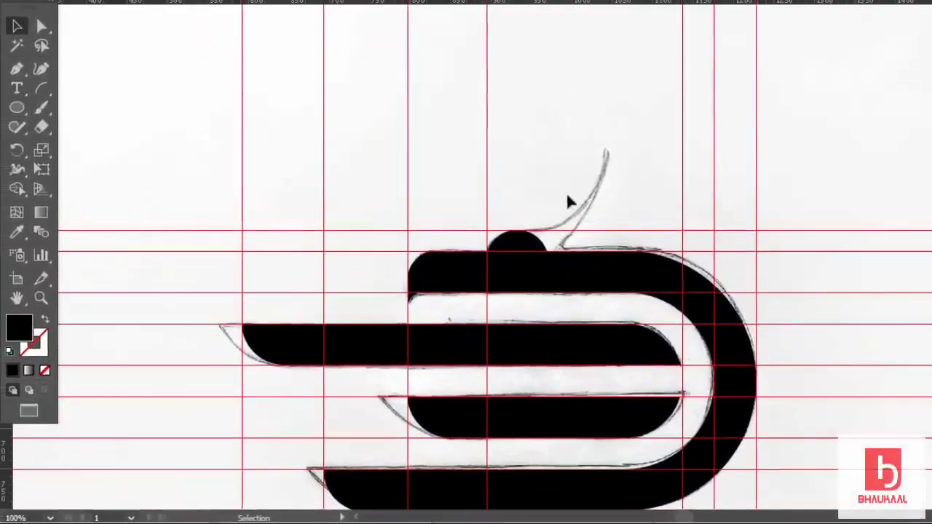
Lower the merged shapes' opacity so they appear translucent grey over the sketch.
{"action": "scroll", "coordinate": [579, 240], "scroll_direction": "up", "scroll_amount": 2}
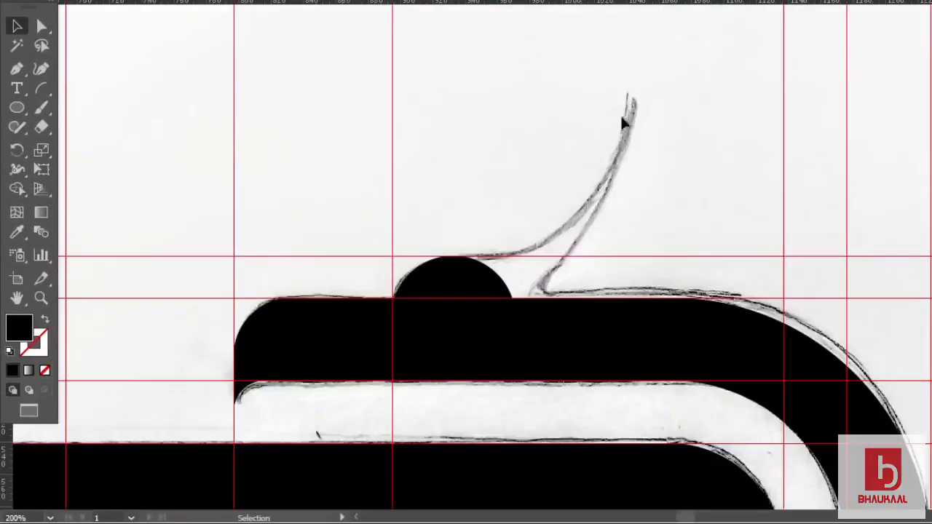
{"action": "scroll", "coordinate": [513, 289], "scroll_direction": "down", "scroll_amount": 1}
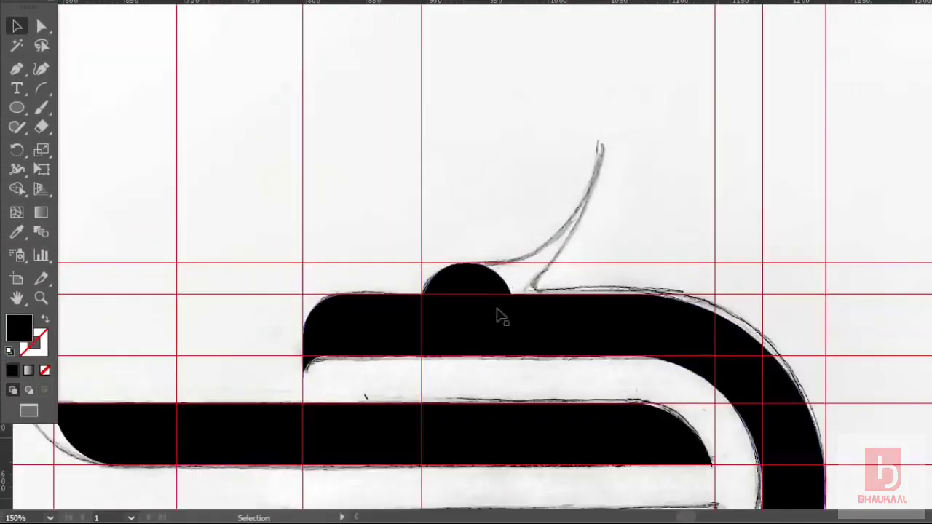
{"action": "left_click", "coordinate": [515, 0]}
{"action": "left_click_drag", "start_coordinate": [513, 2], "coordinate": [483, 3]}
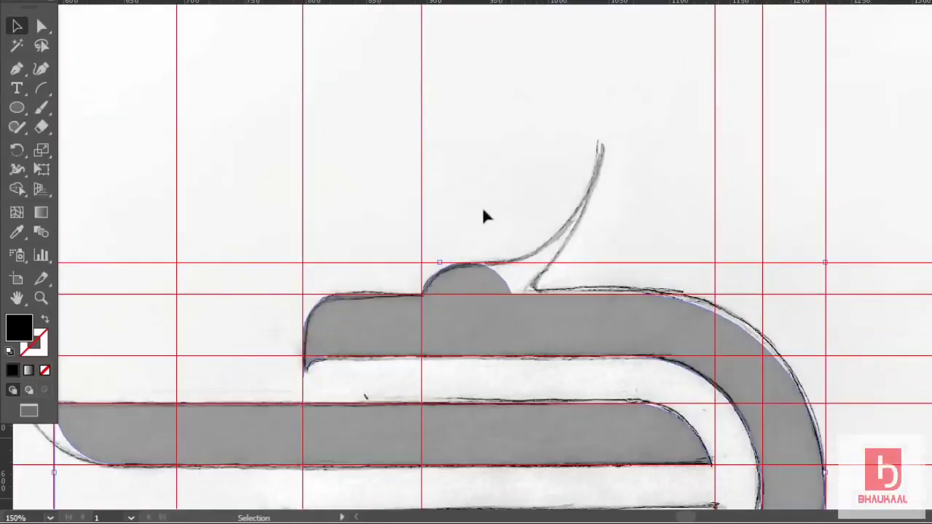
{"action": "scroll", "coordinate": [482, 207], "scroll_direction": "up", "scroll_amount": 1}
{"action": "scroll", "coordinate": [483, 211], "scroll_direction": "up", "scroll_amount": 1}
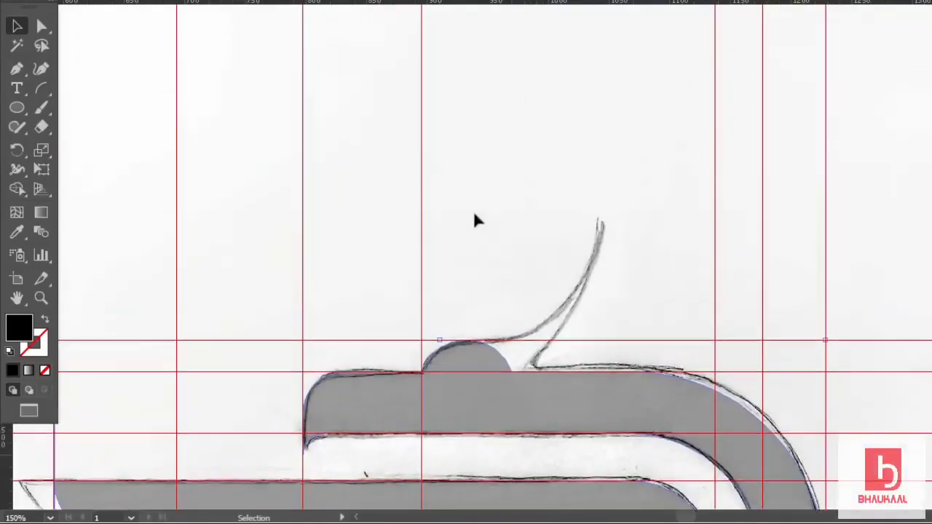
Draw a large unfilled circle and position it on the sketched neck curve.
{"action": "left_click", "coordinate": [18, 108]}
{"action": "left_click_drag", "start_coordinate": [363, 205], "coordinate": [537, 263]}
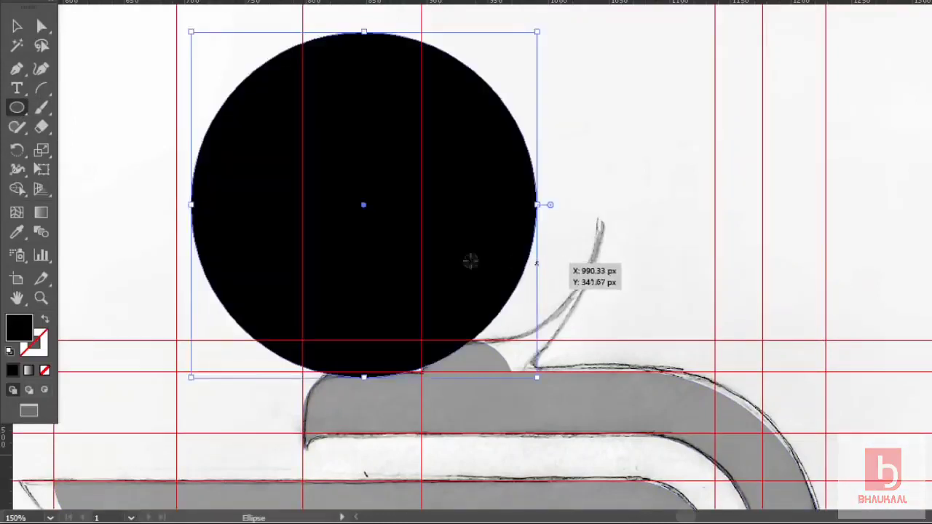
{"action": "left_click", "coordinate": [45, 321]}
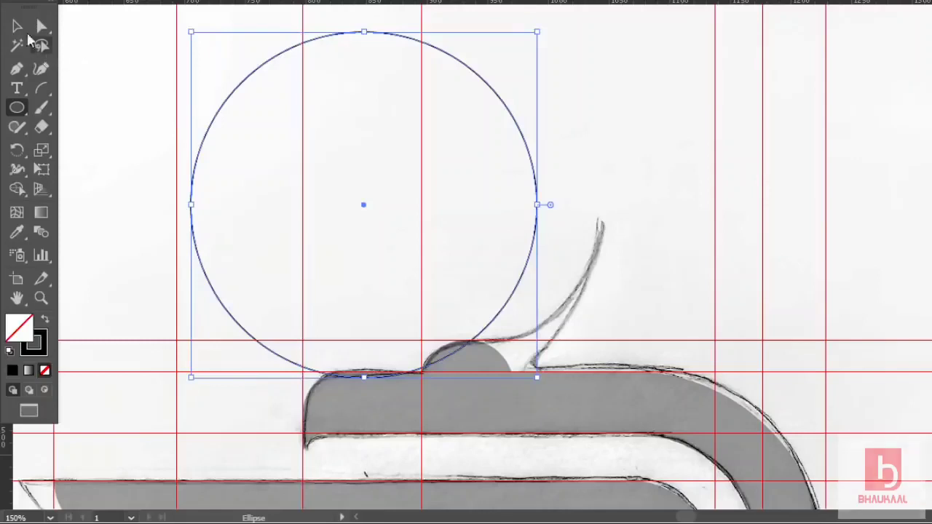
{"action": "left_click", "coordinate": [26, 29]}
{"action": "left_click_drag", "start_coordinate": [535, 167], "coordinate": [597, 166]}
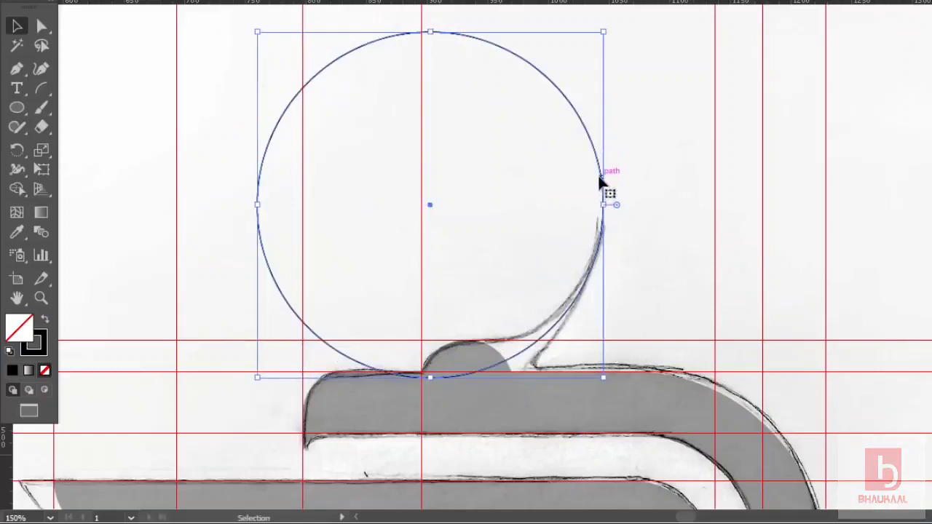
{"action": "left_click_drag", "start_coordinate": [600, 182], "coordinate": [603, 182]}
Increase the circle's stroke weight to 31 pt.
{"action": "left_click", "coordinate": [190, 34]}
{"action": "left_click", "coordinate": [189, 34]}
{"action": "left_click", "coordinate": [190, 33]}
{"action": "left_click", "coordinate": [189, 34]}
{"action": "left_click", "coordinate": [189, 34]}
{"action": "left_click", "coordinate": [188, 34]}
{"action": "left_click", "coordinate": [188, 33]}
{"action": "left_click", "coordinate": [189, 33]}
{"action": "left_click", "coordinate": [188, 34]}
{"action": "left_click", "coordinate": [189, 34]}
{"action": "left_click", "coordinate": [189, 34]}
{"action": "left_click", "coordinate": [188, 33]}
{"action": "left_click", "coordinate": [189, 34]}
{"action": "left_click", "coordinate": [189, 34]}
{"action": "left_click", "coordinate": [188, 34]}
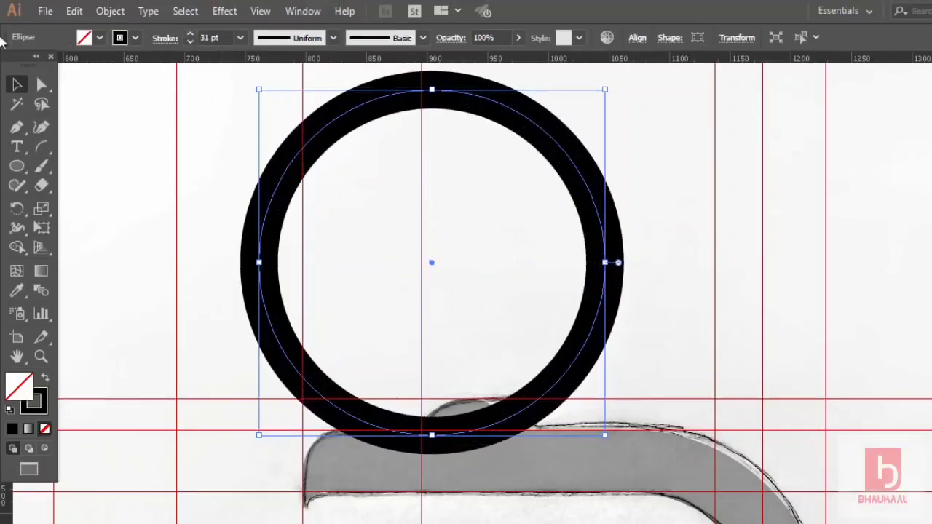
Delete the circle's left and top anchor points, leaving a quarter-circle arc.
{"action": "left_click", "coordinate": [48, 86]}
{"action": "left_click", "coordinate": [258, 262]}
{"action": "key", "text": "Delete"}
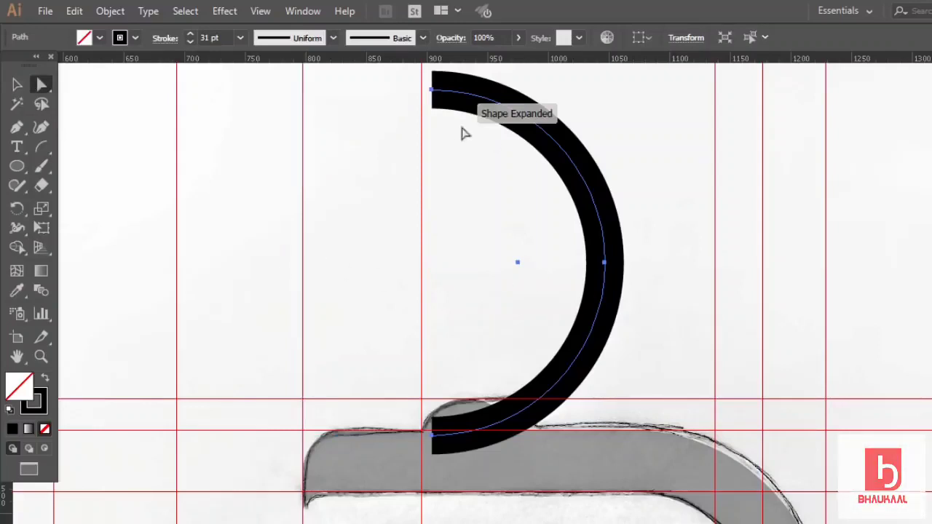
{"action": "left_click", "coordinate": [432, 90]}
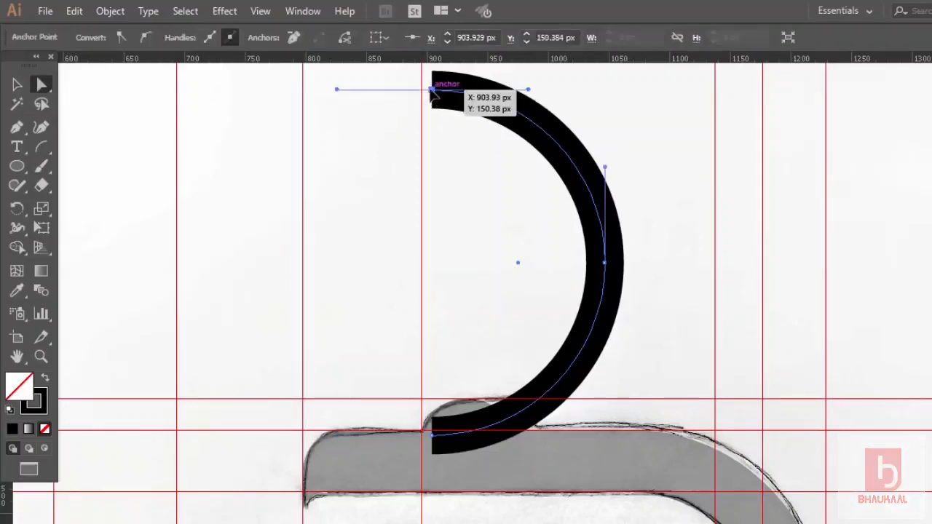
{"action": "key", "text": "Delete"}
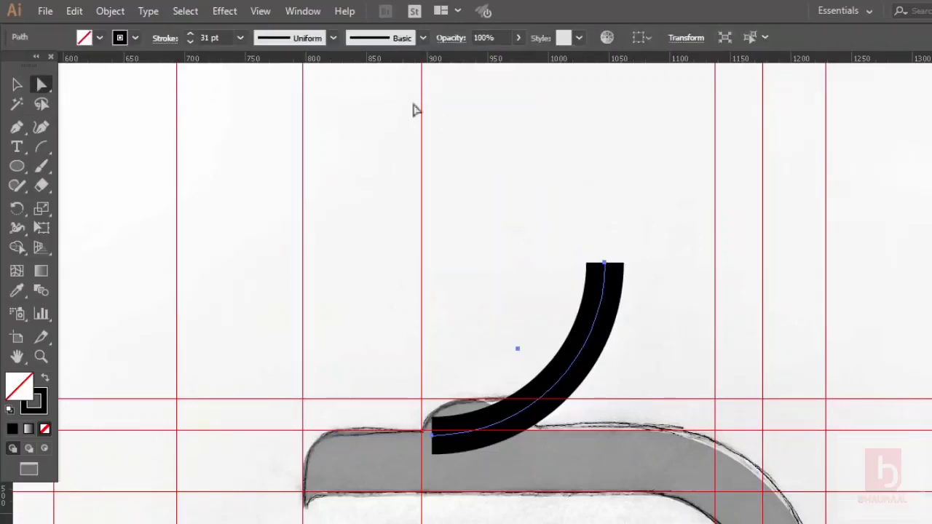
{"action": "left_click", "coordinate": [22, 87]}
Make the arc 62% opaque and taper its top end to a fine point with the Width Tool.
{"action": "left_click_drag", "start_coordinate": [520, 40], "coordinate": [493, 59]}
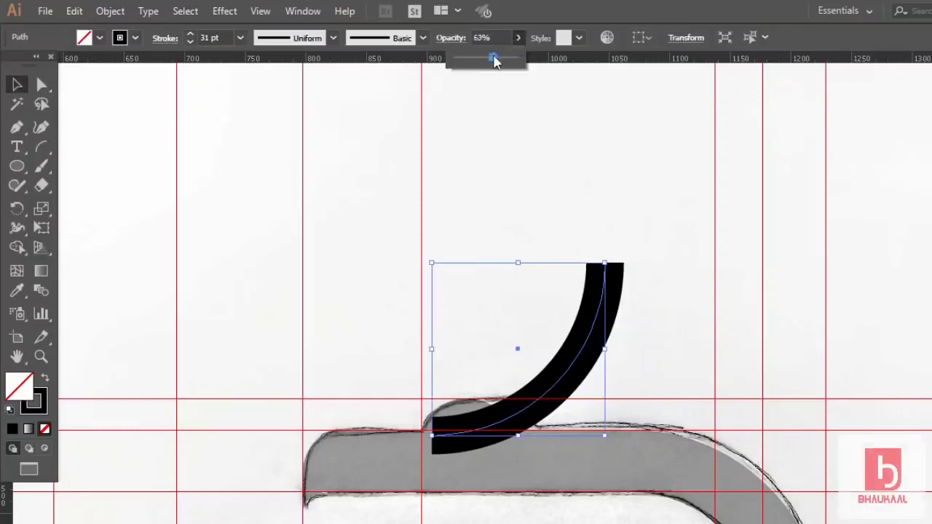
{"action": "left_click", "coordinate": [666, 207]}
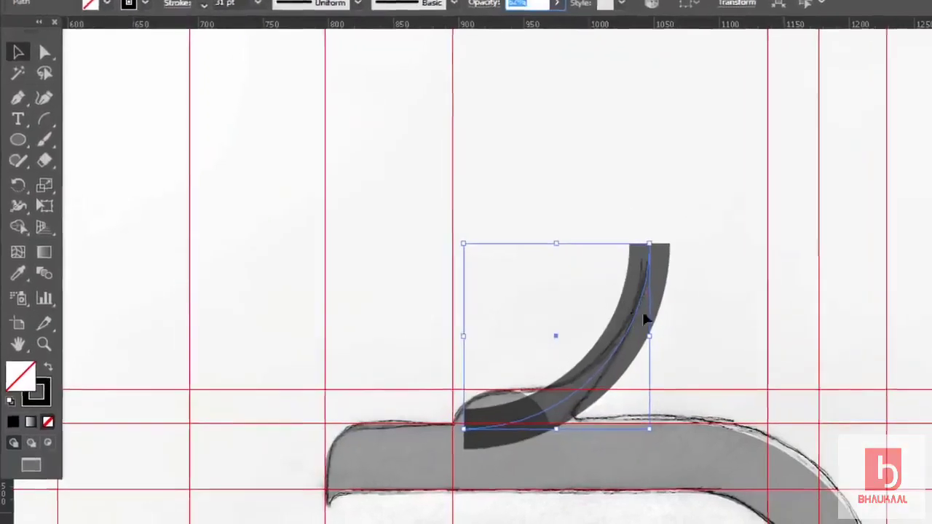
{"action": "left_click_drag", "start_coordinate": [22, 114], "coordinate": [109, 125]}
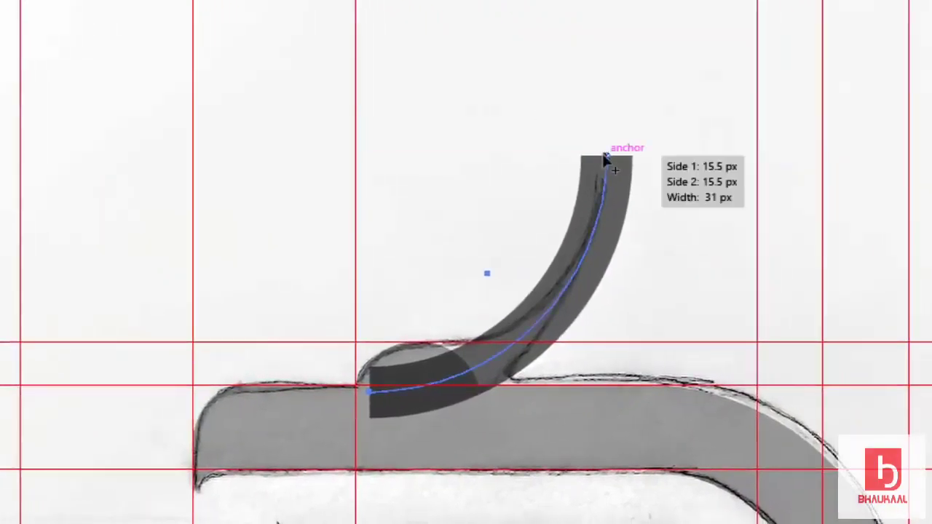
{"action": "mouse_move", "coordinate": [606, 157]}
{"action": "left_mouse_down"}
{"action": "mouse_move", "coordinate": [615, 155]}
{"action": "mouse_move", "coordinate": [609, 161]}
{"action": "left_mouse_up"}
{"action": "left_click", "coordinate": [14, 77]}
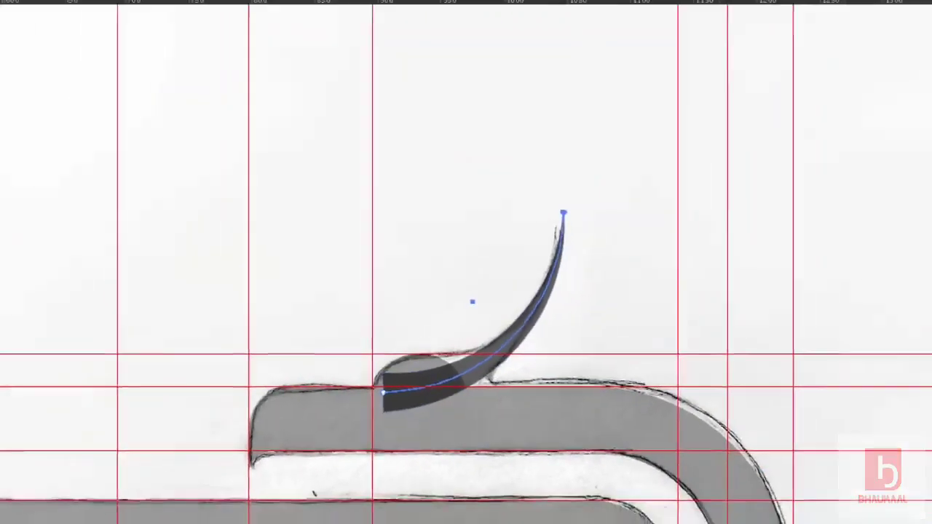
{"action": "left_click", "coordinate": [468, 231]}
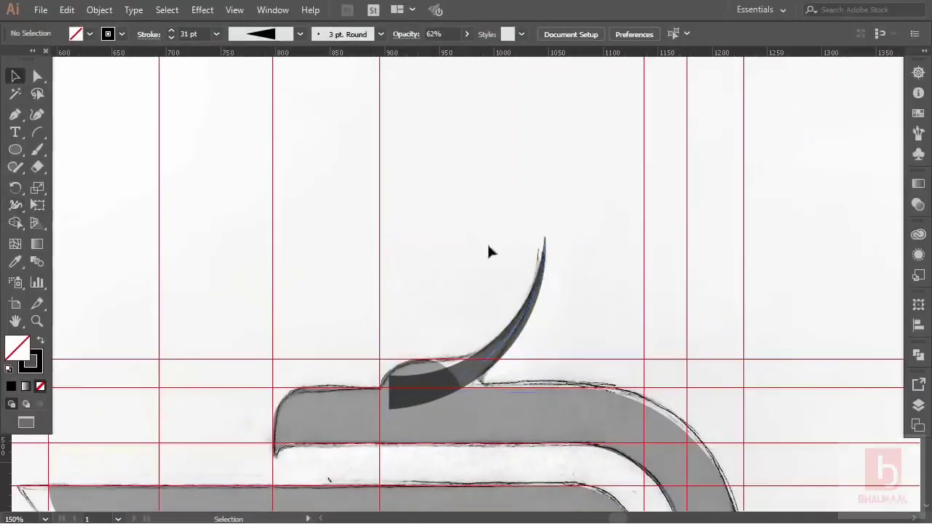
Move the tapered arc up and right so it lies along the sketched curl.
{"action": "left_click_drag", "start_coordinate": [451, 386], "coordinate": [473, 371]}
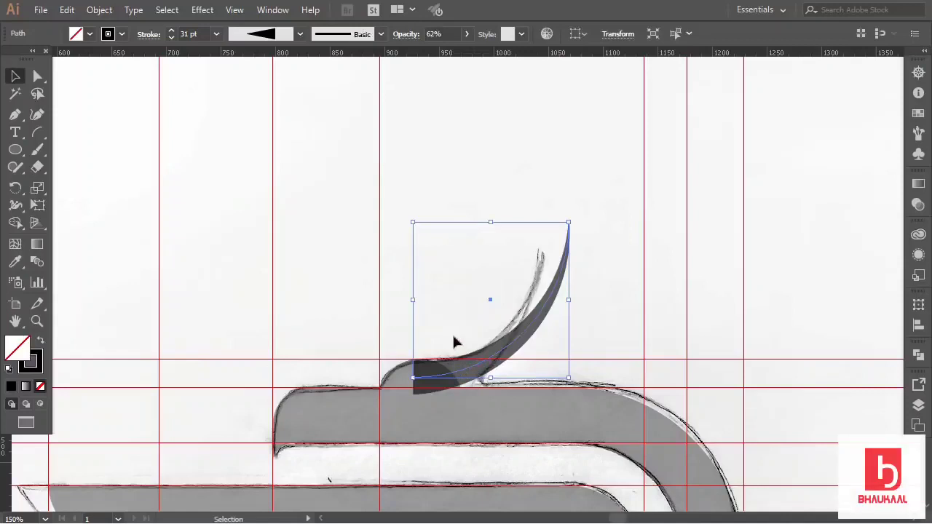
{"action": "scroll", "coordinate": [444, 347], "scroll_direction": "up", "scroll_amount": 4, "text": "alt"}
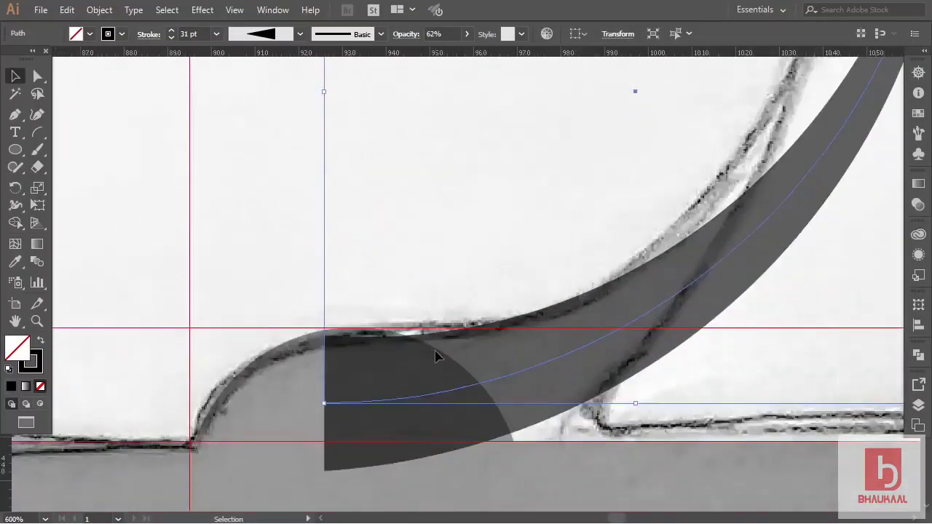
{"action": "scroll", "coordinate": [422, 346], "scroll_direction": "down", "scroll_amount": 1}
{"action": "left_click_drag", "start_coordinate": [337, 372], "coordinate": [361, 366]}
{"action": "left_click", "coordinate": [390, 270]}
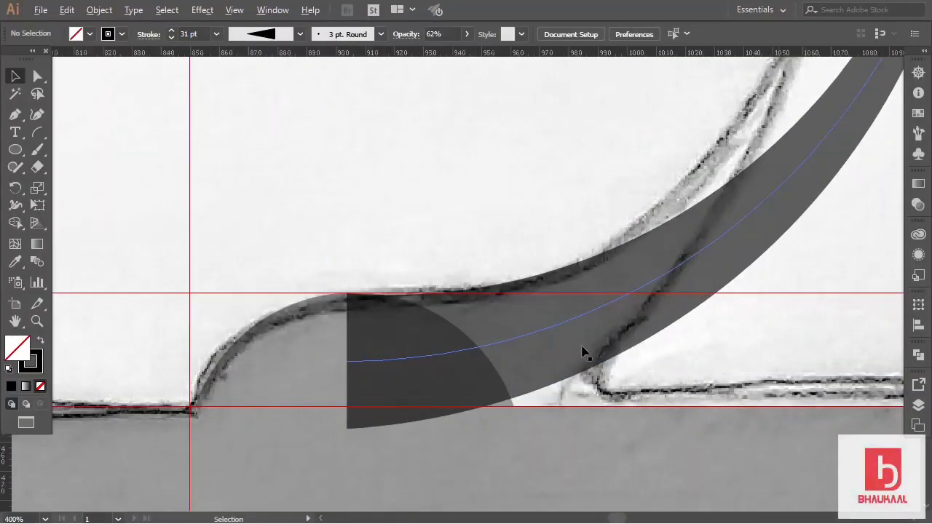
{"action": "scroll", "coordinate": [583, 353], "scroll_direction": "down", "scroll_amount": 5}
Expand the arc's appearance into a filled shape, sample a solid black fill, and set opacity to 42%.
{"action": "left_click", "coordinate": [650, 299]}
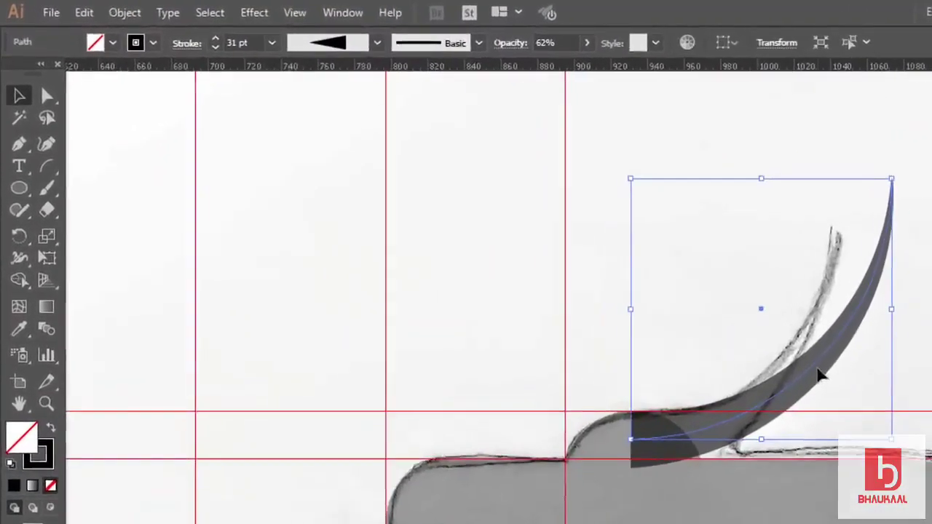
{"action": "left_click", "coordinate": [131, 13]}
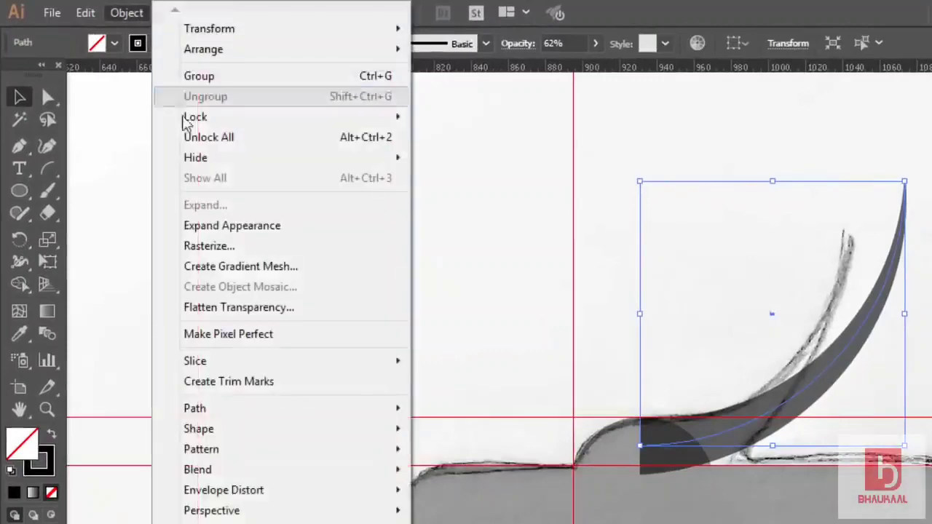
{"action": "left_click", "coordinate": [251, 228]}
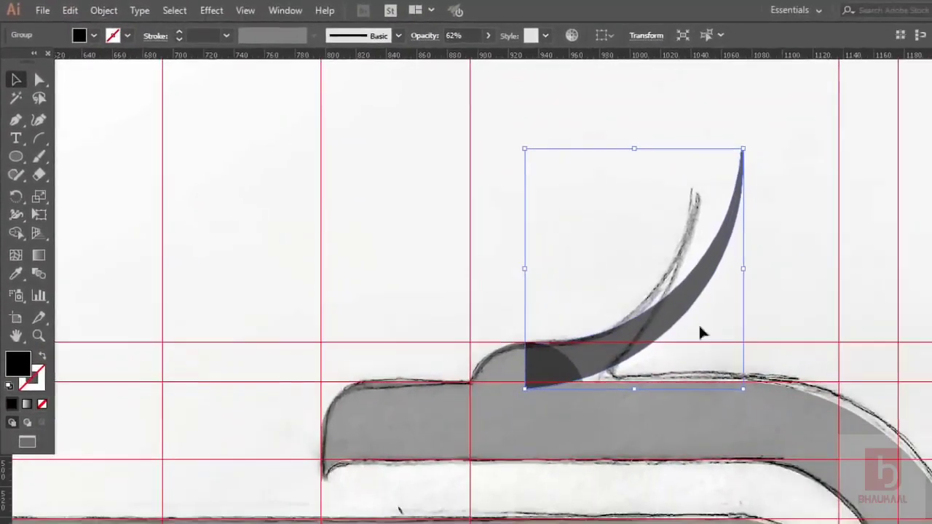
{"action": "key", "text": "a"}
{"action": "left_click", "coordinate": [393, 397]}
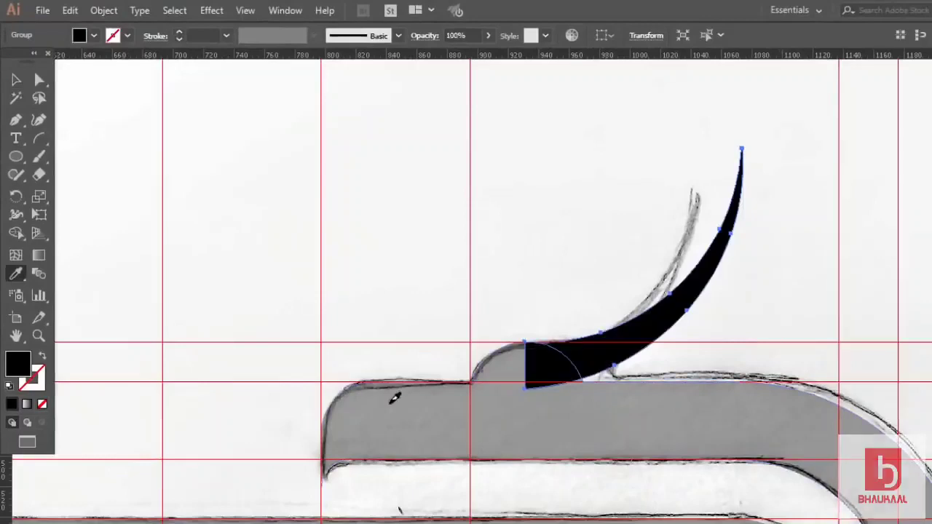
{"action": "left_click", "coordinate": [16, 80]}
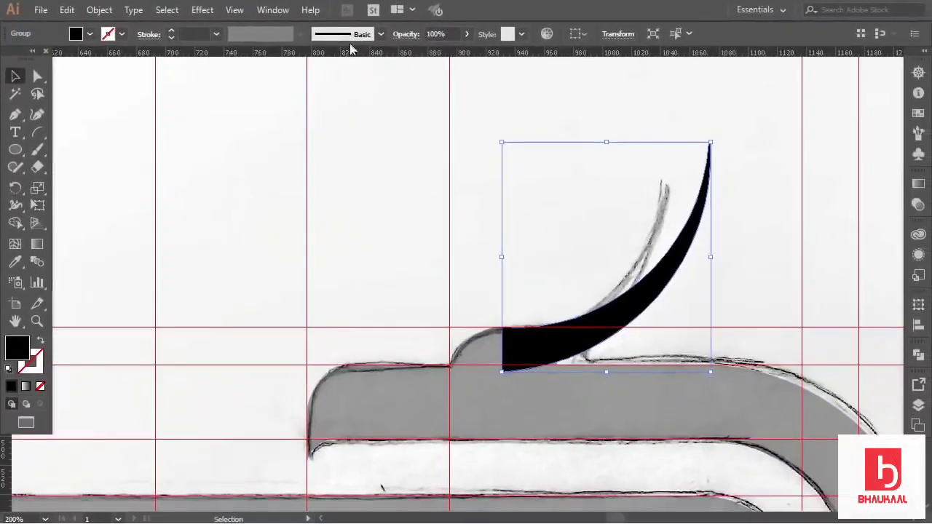
{"action": "left_click", "coordinate": [463, 34]}
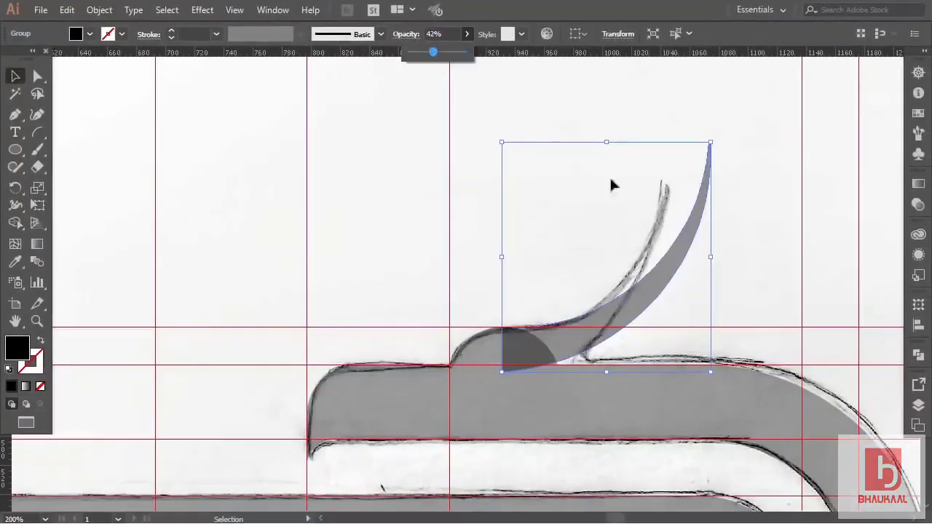
{"action": "scroll", "coordinate": [721, 231], "scroll_direction": "down", "scroll_amount": 3}
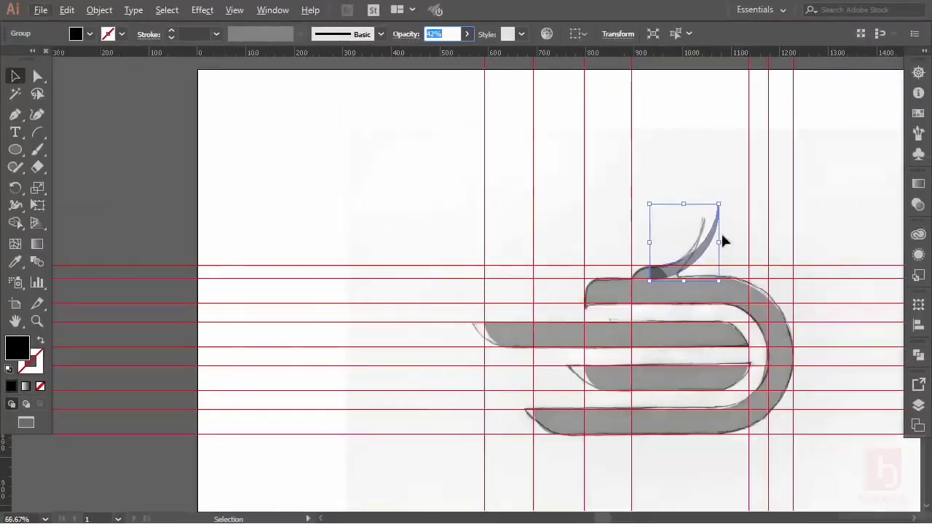
{"action": "scroll", "coordinate": [721, 240], "scroll_direction": "right", "scroll_amount": 3}
{"action": "scroll", "coordinate": [655, 283], "scroll_direction": "up", "scroll_amount": 1}
{"action": "scroll", "coordinate": [652, 284], "scroll_direction": "down", "scroll_amount": 2}
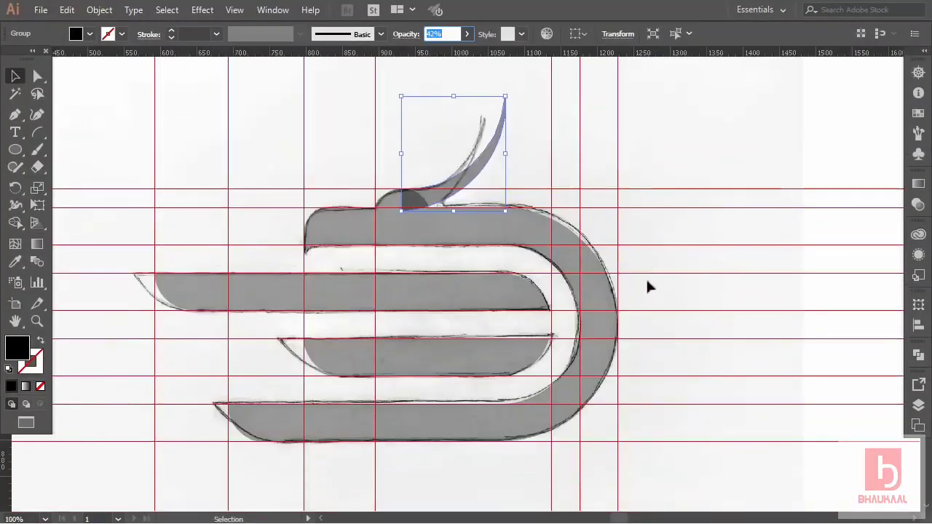
Unite the curl shape with the bird body using Pathfinder.
{"action": "left_click", "coordinate": [528, 153]}
{"action": "left_click", "coordinate": [440, 198], "text": "shift"}
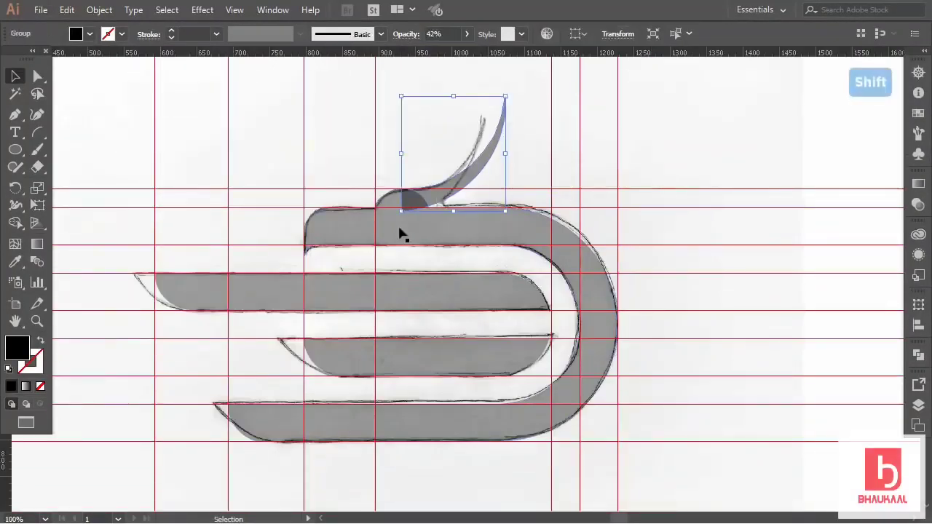
{"action": "left_click", "coordinate": [395, 231], "text": "shift"}
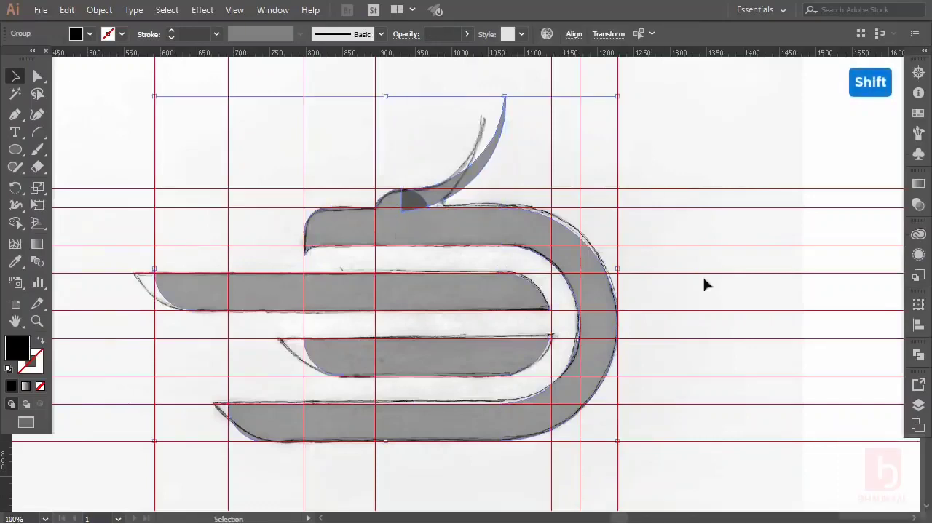
{"action": "left_click", "coordinate": [918, 354]}
{"action": "left_click", "coordinate": [748, 385]}
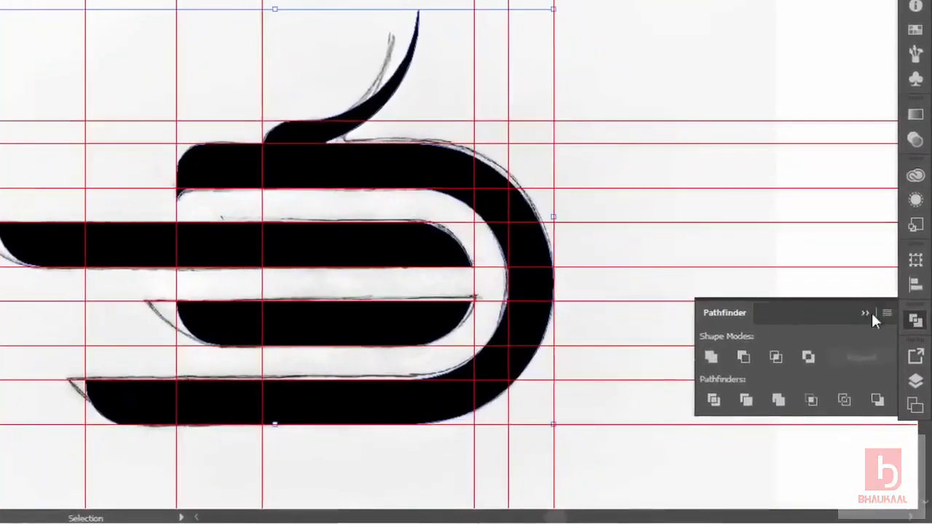
{"action": "left_click", "coordinate": [869, 328]}
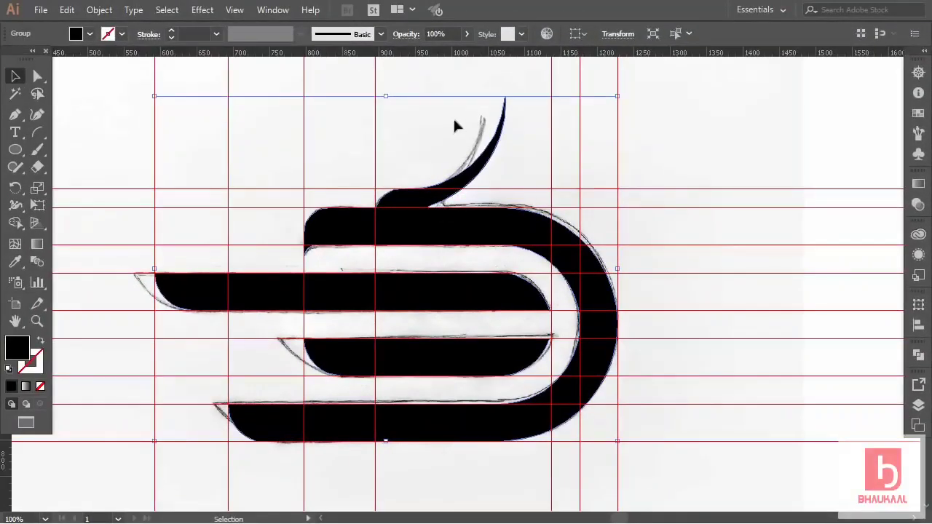
Set the merged artwork to 43% opacity and zoom in on the joint under the curl.
{"action": "left_click", "coordinate": [467, 34]}
{"action": "left_click_drag", "start_coordinate": [468, 53], "coordinate": [435, 56]}
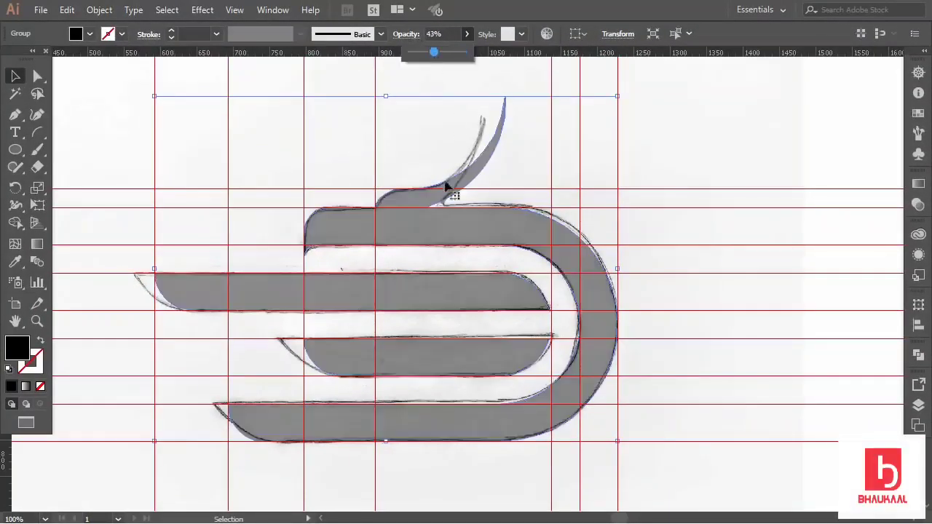
{"action": "key", "text": "Return"}
{"action": "key", "text": "ctrl+equal"}
{"action": "key", "text": "ctrl+equal"}
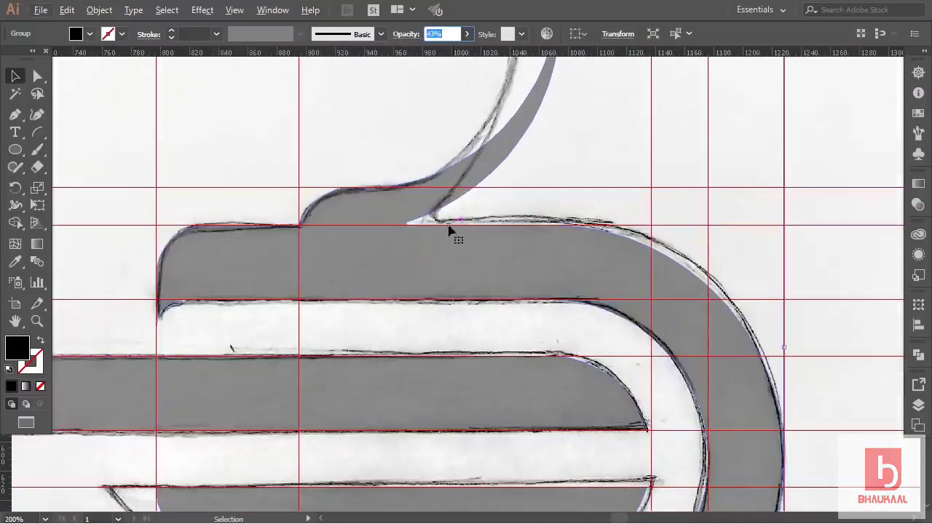
{"action": "scroll", "coordinate": [446, 226], "scroll_direction": "up", "scroll_amount": 2}
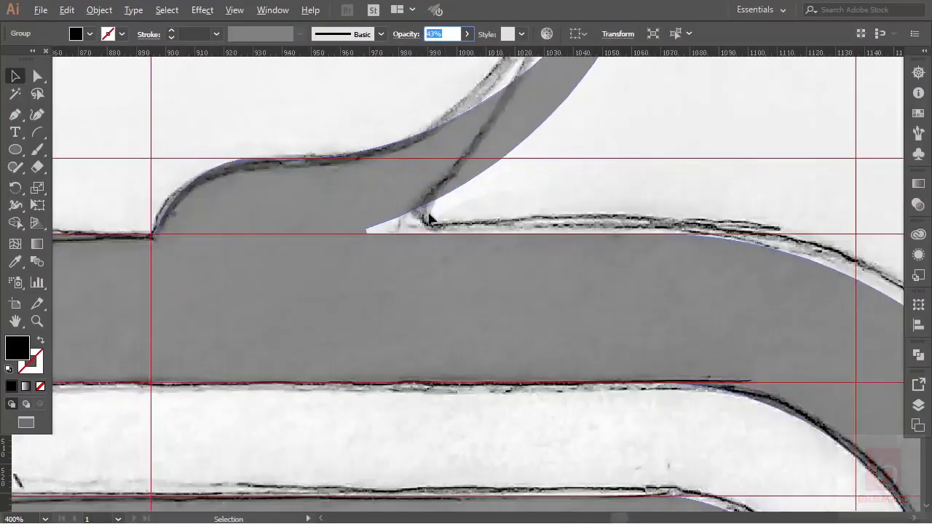
{"action": "scroll", "coordinate": [430, 220], "scroll_direction": "up", "scroll_amount": 1}
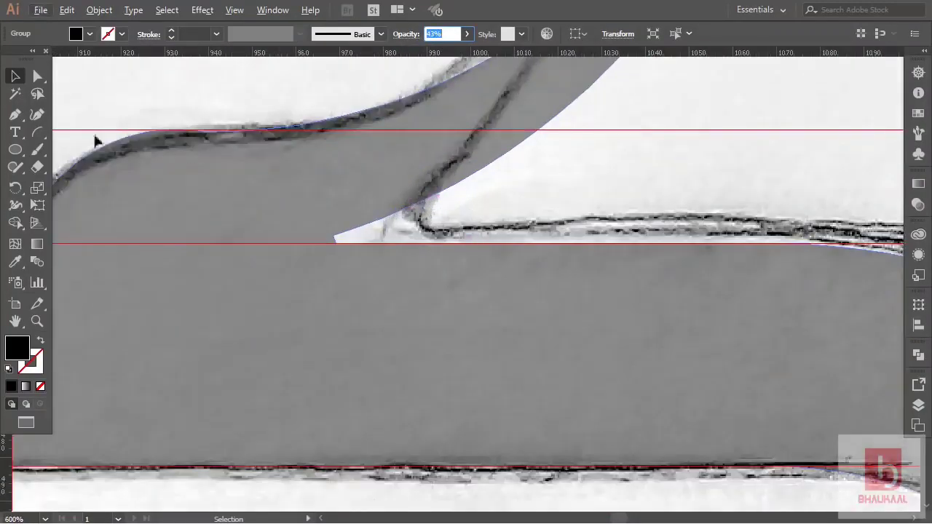
Draw a small helper circle and place it against the curl's edge, checking in outline view.
{"action": "left_click", "coordinate": [14, 150]}
{"action": "left_click_drag", "start_coordinate": [431, 242], "coordinate": [490, 192]}
{"action": "key", "text": "ctrl+y"}
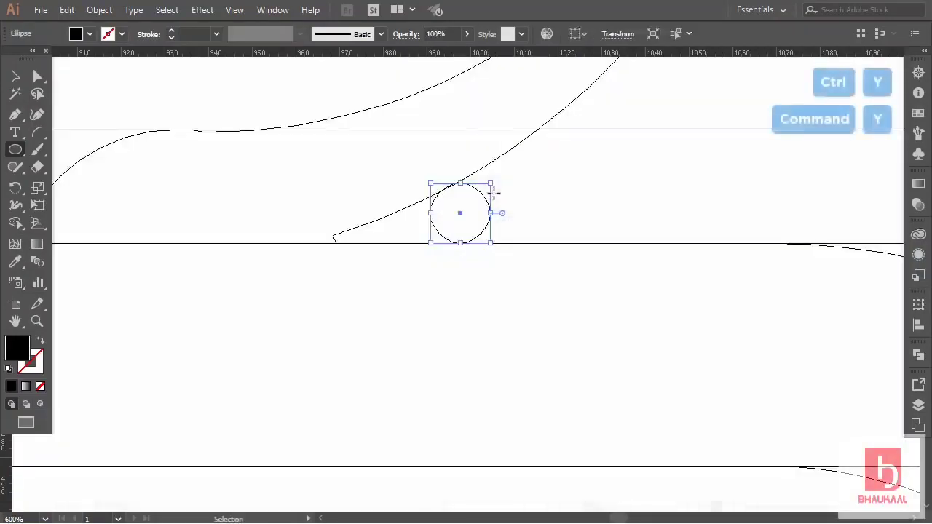
{"action": "scroll", "coordinate": [461, 204], "scroll_direction": "up", "scroll_amount": 2}
{"action": "scroll", "coordinate": [464, 188], "scroll_direction": "up", "scroll_amount": 1}
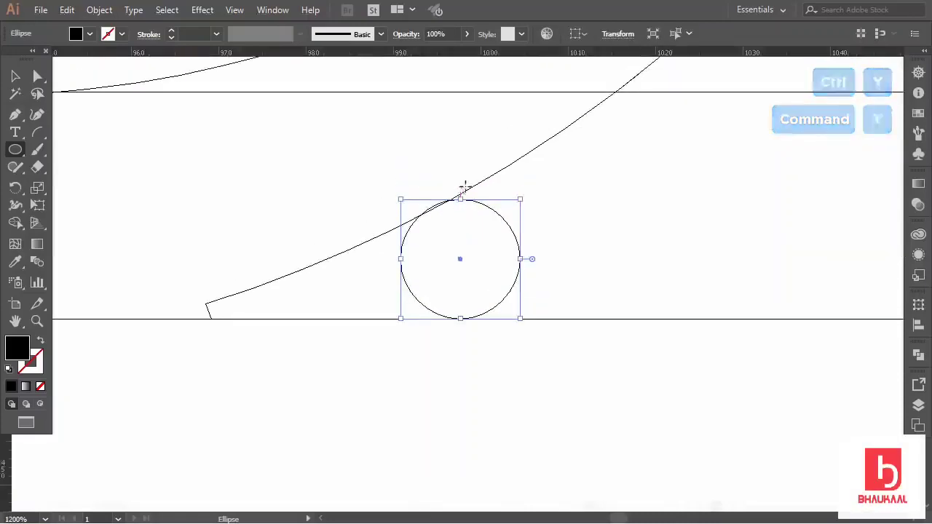
{"action": "left_click", "coordinate": [16, 76]}
{"action": "left_click_drag", "start_coordinate": [460, 198], "coordinate": [411, 218]}
{"action": "scroll", "coordinate": [456, 201], "scroll_direction": "up", "scroll_amount": 4}
{"action": "left_click", "coordinate": [464, 202]}
{"action": "scroll", "coordinate": [306, 262], "scroll_direction": "down", "scroll_amount": 3}
{"action": "scroll", "coordinate": [306, 240], "scroll_direction": "down", "scroll_amount": 2}
{"action": "scroll", "coordinate": [306, 237], "scroll_direction": "down", "scroll_amount": 9}
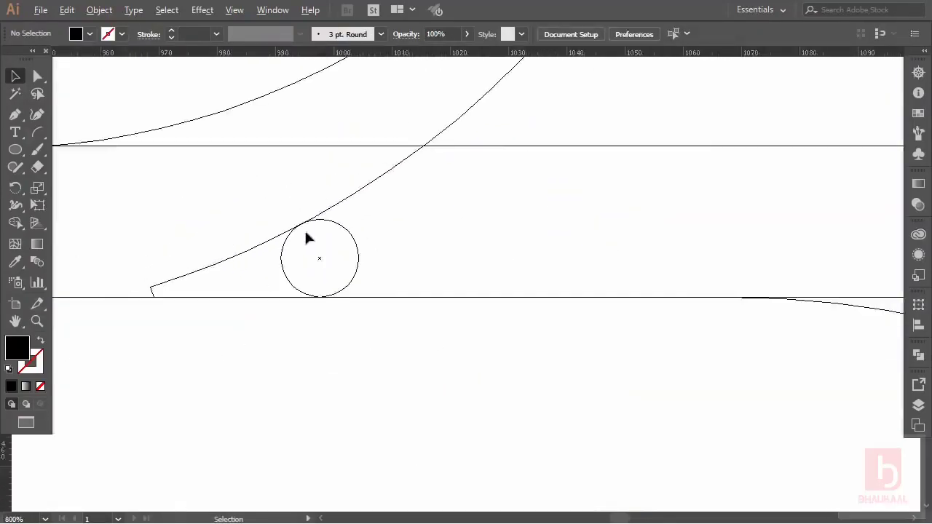
{"action": "scroll", "coordinate": [306, 238], "scroll_direction": "left", "scroll_amount": 2}
{"action": "scroll", "coordinate": [307, 238], "scroll_direction": "left", "scroll_amount": 6}
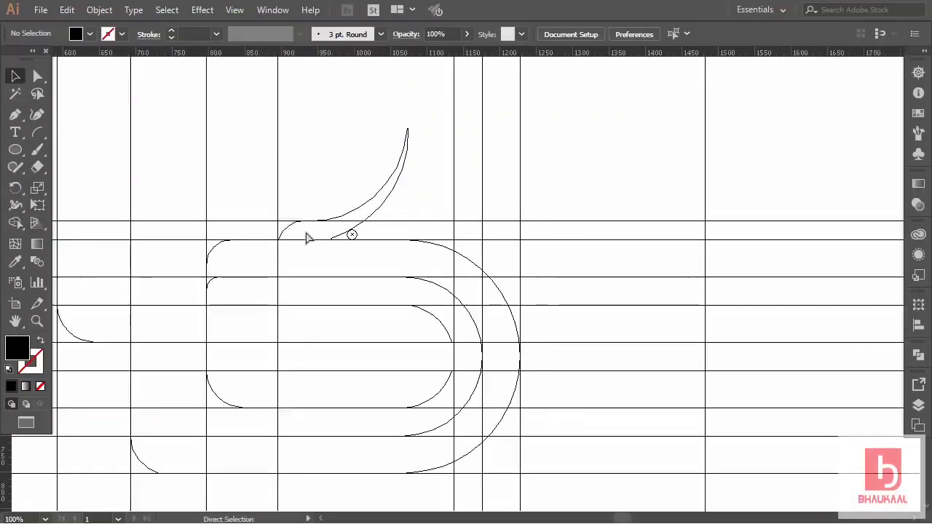
{"action": "key", "text": "ctrl+y"}
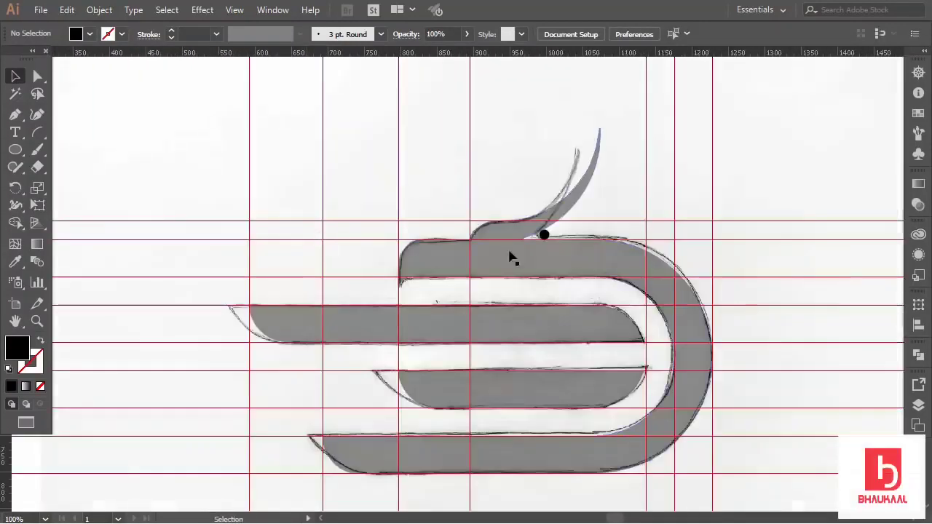
{"action": "scroll", "coordinate": [529, 248], "scroll_direction": "down", "scroll_amount": 1}
{"action": "scroll", "coordinate": [547, 222], "scroll_direction": "up", "scroll_amount": 3}
{"action": "scroll", "coordinate": [547, 218], "scroll_direction": "up", "scroll_amount": 1}
Fill the gap between the circle and curl with Shape Builder, then delete the leftover circle.
{"action": "left_click", "coordinate": [533, 220]}
{"action": "left_click", "coordinate": [513, 271], "text": "shift"}
{"action": "left_click", "coordinate": [25, 226]}
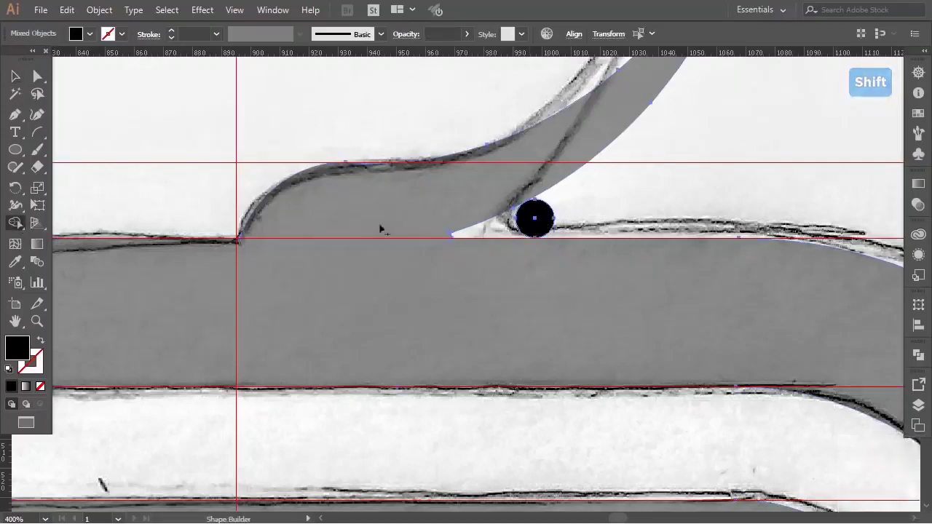
{"action": "left_click", "coordinate": [501, 233]}
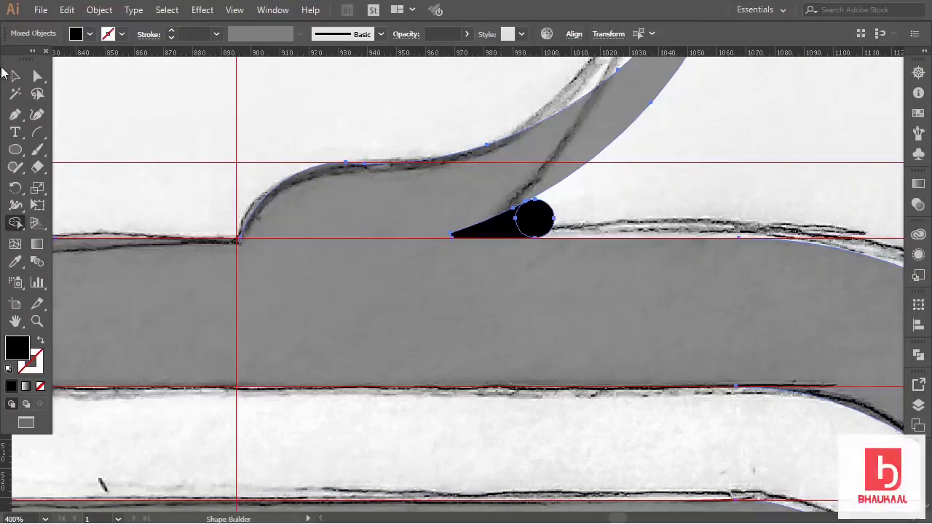
{"action": "key", "text": "v"}
{"action": "left_click", "coordinate": [400, 224]}
{"action": "left_click", "coordinate": [526, 216]}
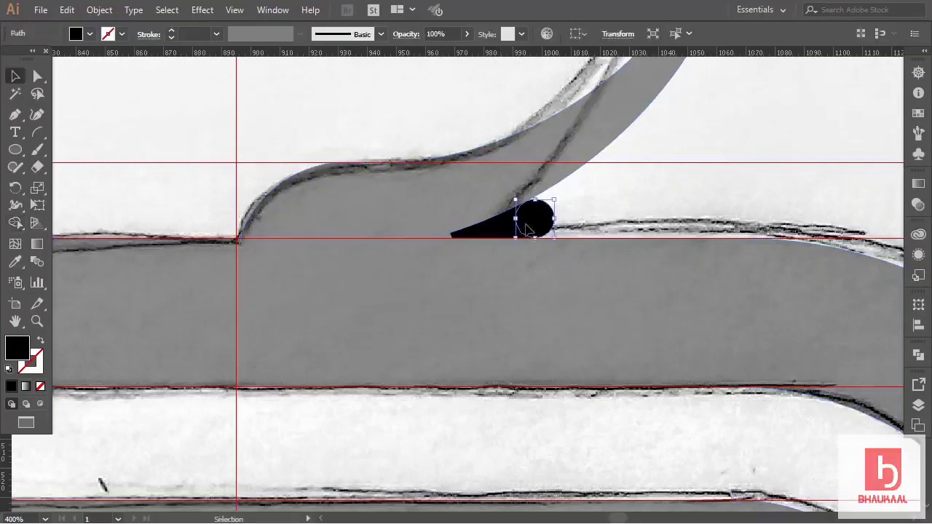
{"action": "key", "text": "Delete"}
{"action": "scroll", "coordinate": [542, 221], "scroll_direction": "down", "scroll_amount": 4}
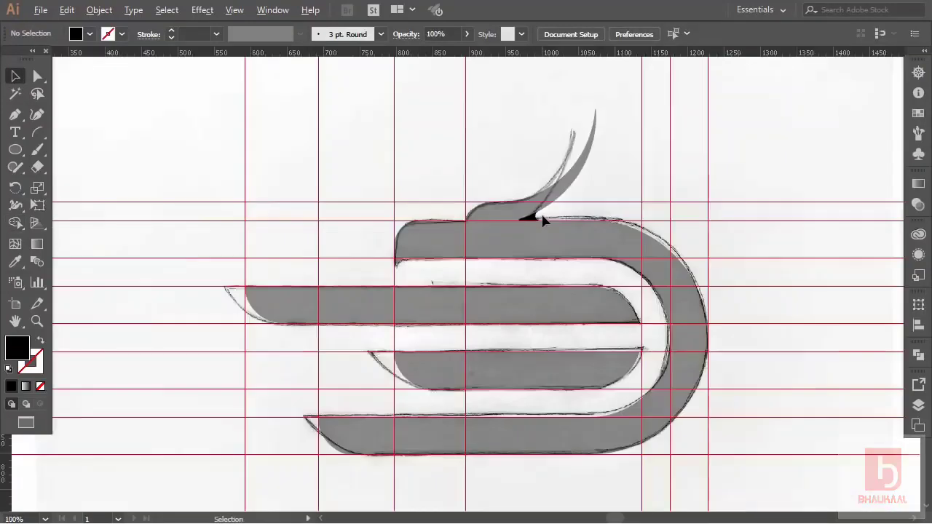
{"action": "scroll", "coordinate": [542, 220], "scroll_direction": "down", "scroll_amount": 1}
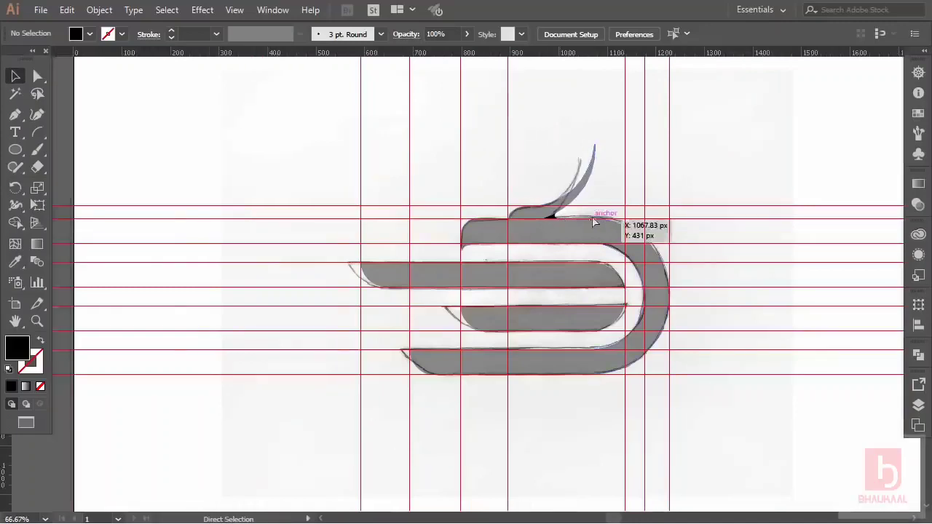
{"action": "scroll", "coordinate": [616, 219], "scroll_direction": "right", "scroll_amount": 2}
Marquee-select all traced logo pieces and unite them into one shape.
{"action": "left_click_drag", "start_coordinate": [606, 148], "coordinate": [328, 351]}
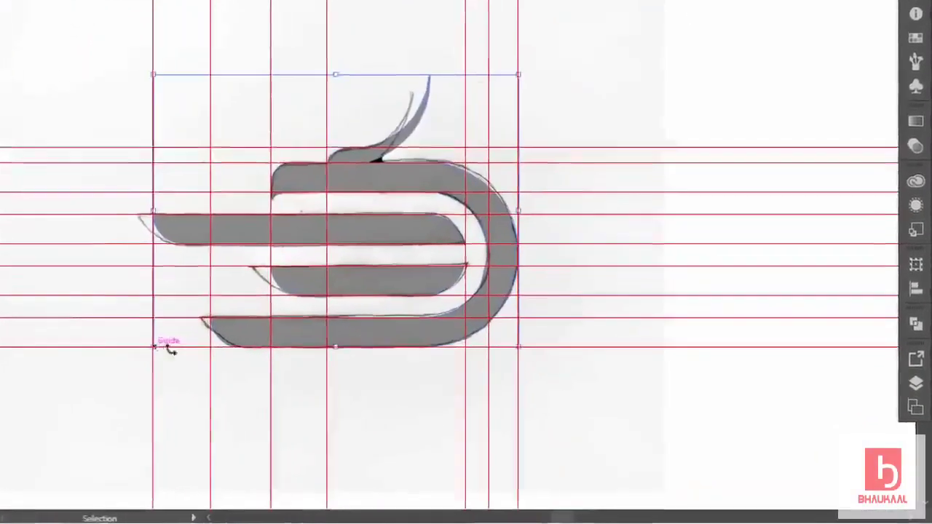
{"action": "left_click", "coordinate": [918, 354]}
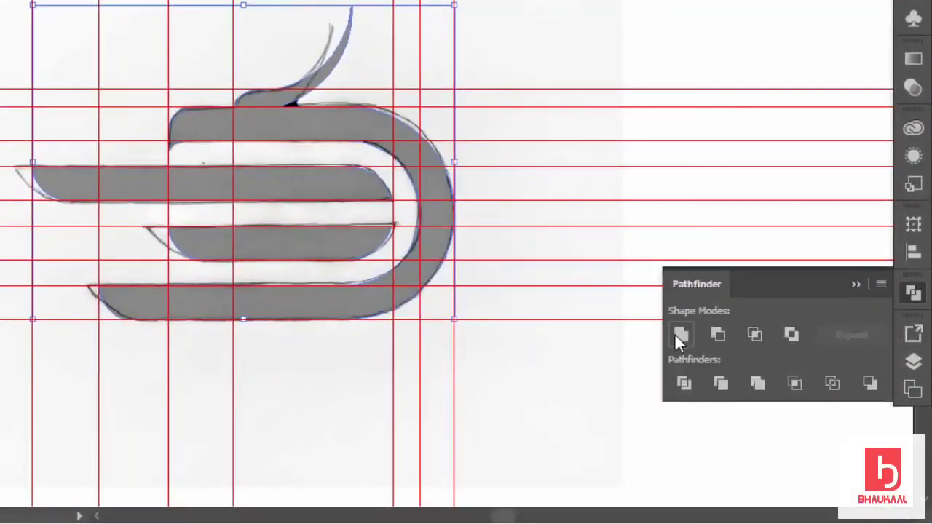
{"action": "left_click", "coordinate": [679, 336]}
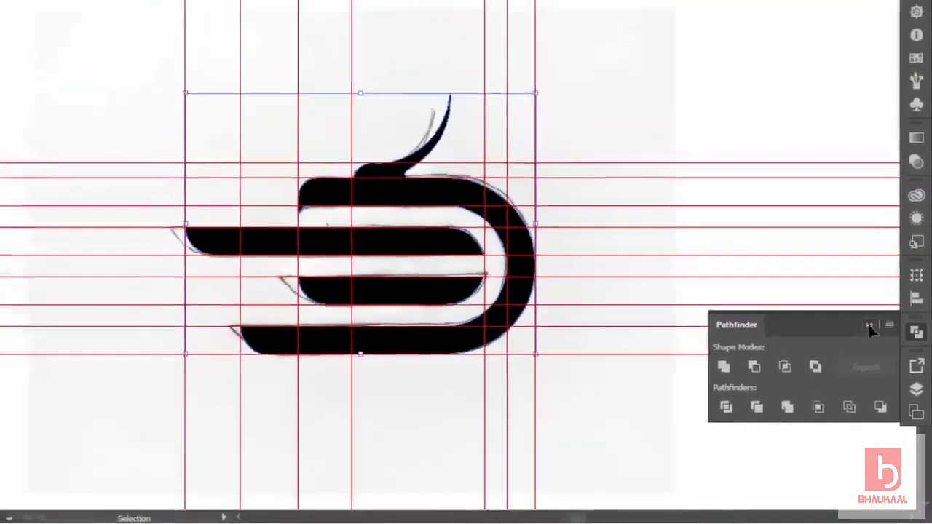
{"action": "left_click", "coordinate": [855, 284]}
{"action": "left_click", "coordinate": [623, 346]}
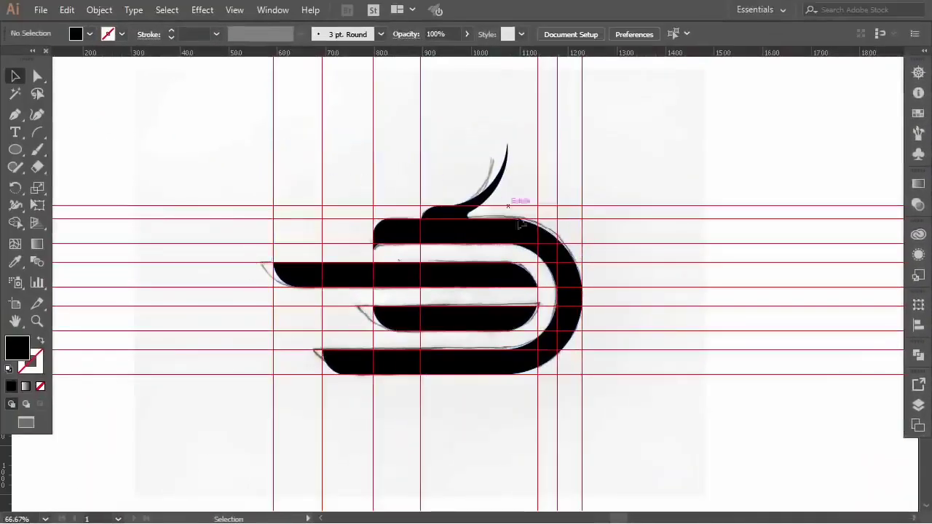
Hide the red guides from the canvas context menu.
{"action": "right_click", "coordinate": [463, 140]}
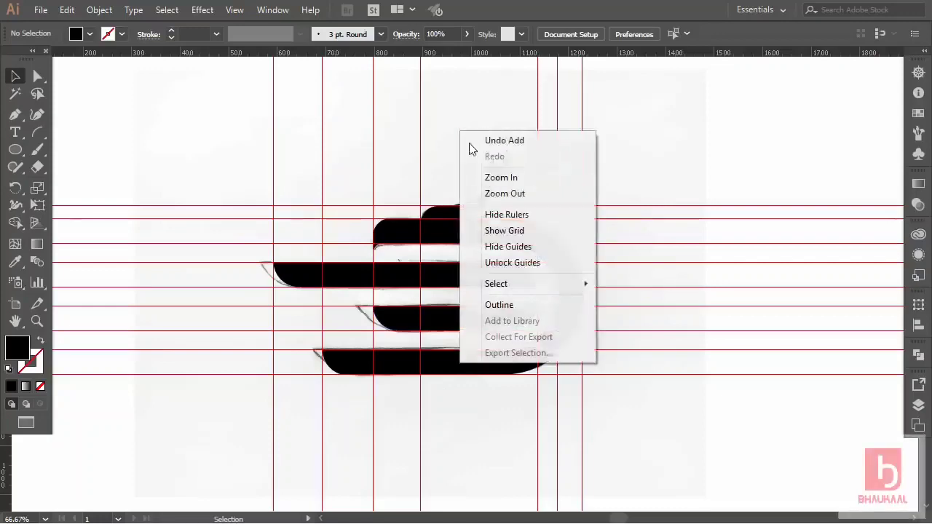
{"action": "left_click", "coordinate": [511, 247]}
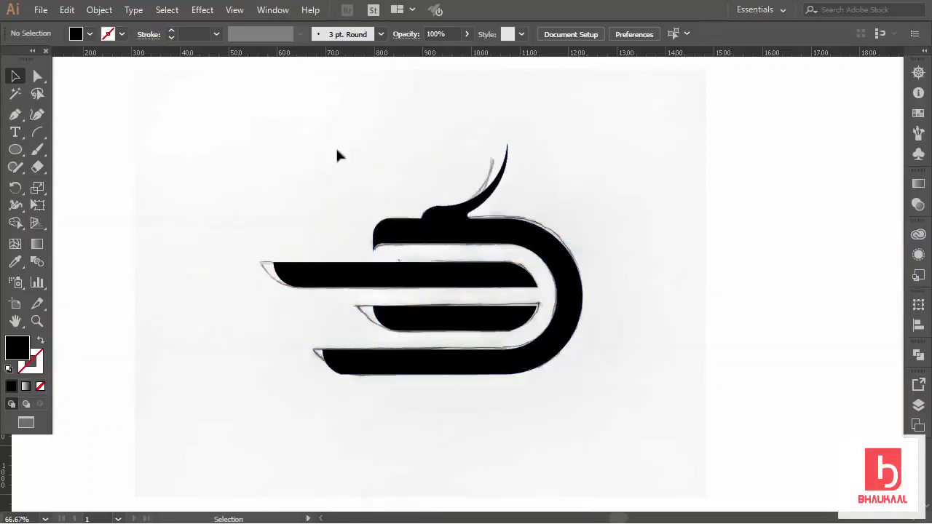
{"action": "left_click", "coordinate": [99, 10]}
Unlock and delete the pencil sketch, then resize the logo and move it toward the artboard's upper left.
{"action": "left_click", "coordinate": [155, 103]}
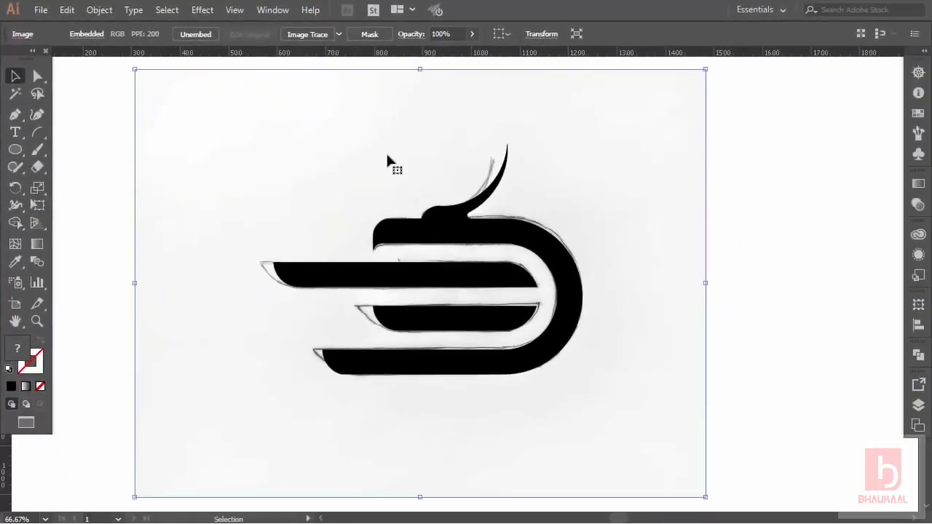
{"action": "key", "text": "Delete"}
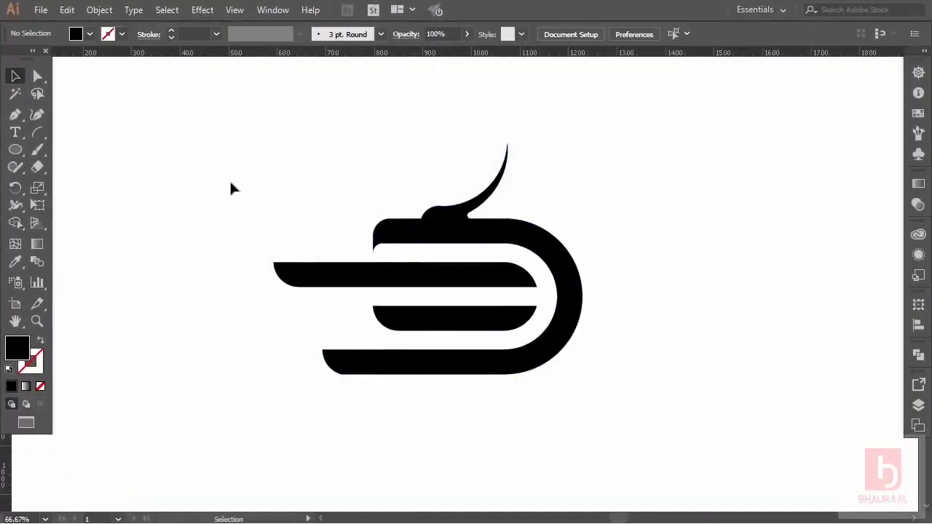
{"action": "left_click_drag", "start_coordinate": [449, 292], "coordinate": [635, 390]}
{"action": "left_click_drag", "start_coordinate": [584, 263], "coordinate": [527, 272]}
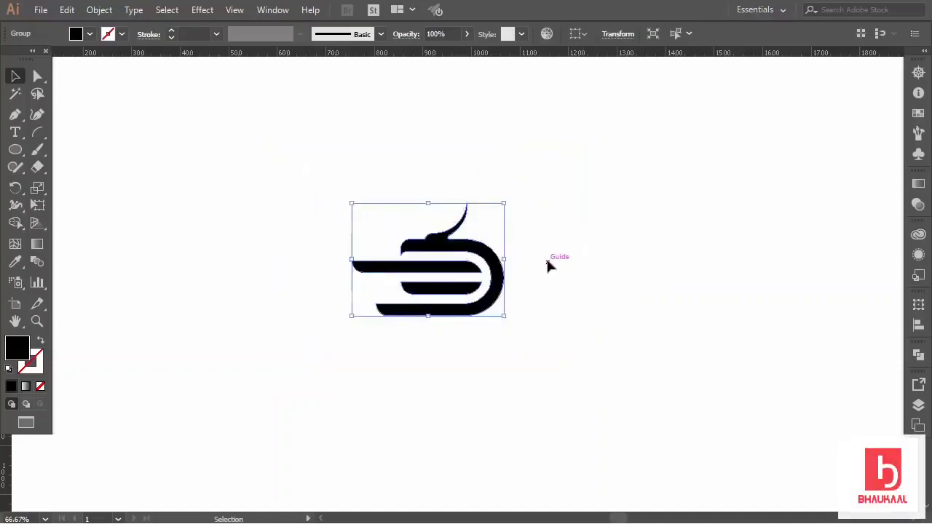
{"action": "left_click", "coordinate": [547, 265]}
{"action": "left_click_drag", "start_coordinate": [535, 337], "coordinate": [471, 291]}
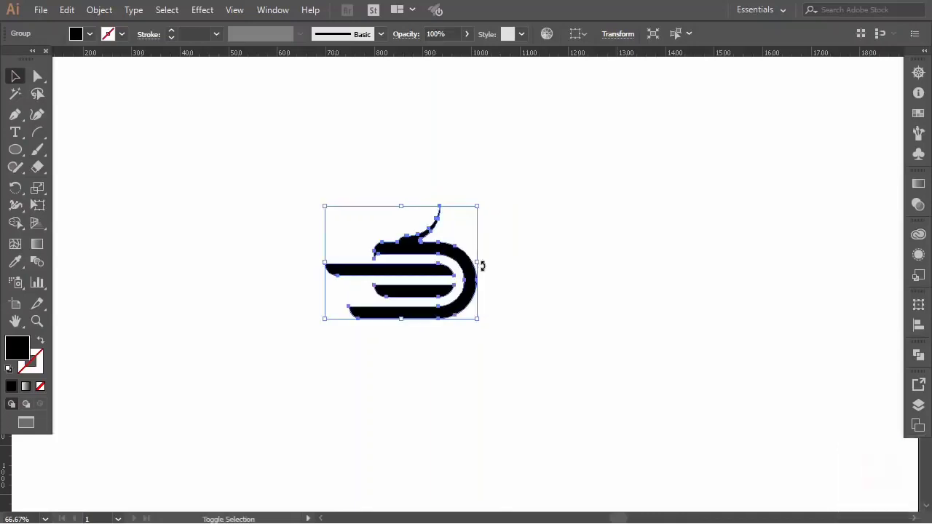
{"action": "left_click_drag", "start_coordinate": [478, 207], "coordinate": [518, 174]}
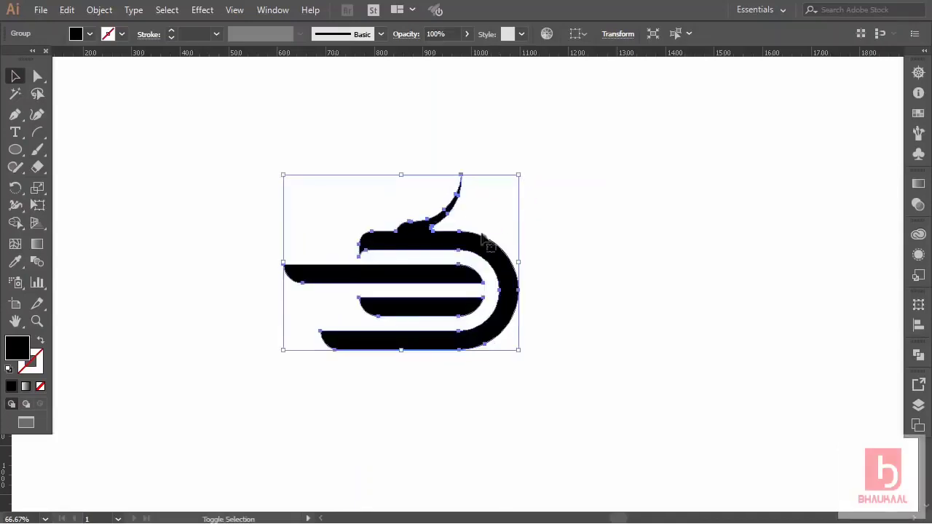
{"action": "left_click_drag", "start_coordinate": [475, 245], "coordinate": [521, 246]}
{"action": "left_click", "coordinate": [664, 291]}
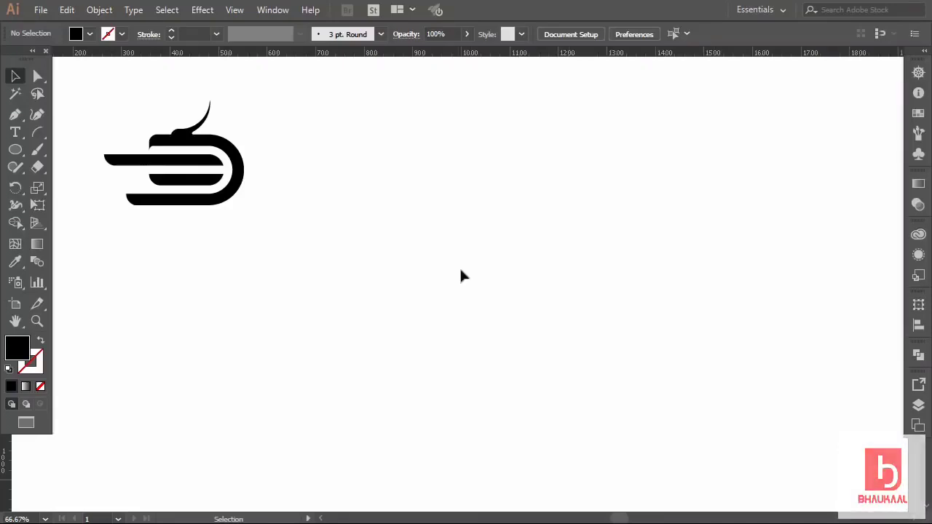
Type DRAGO on the canvas, enlarge it, and duplicate it below.
{"action": "left_click", "coordinate": [14, 132]}
{"action": "left_click", "coordinate": [436, 237]}
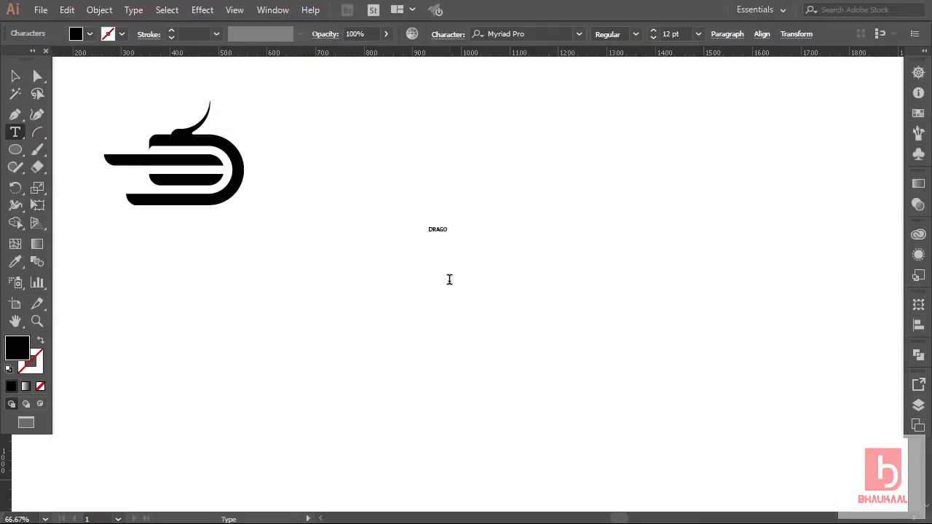
{"action": "left_click", "coordinate": [16, 78]}
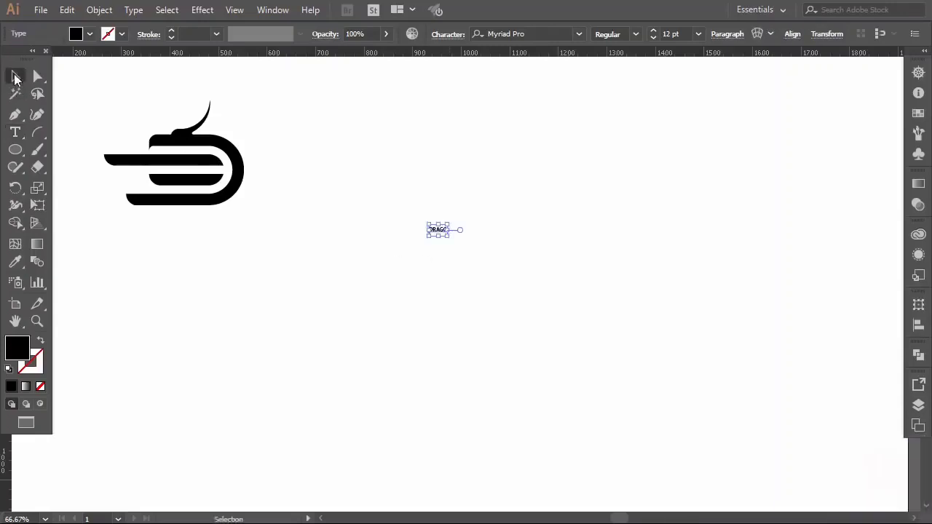
{"action": "left_click_drag", "start_coordinate": [447, 230], "coordinate": [497, 286]}
{"action": "key", "text": "t"}
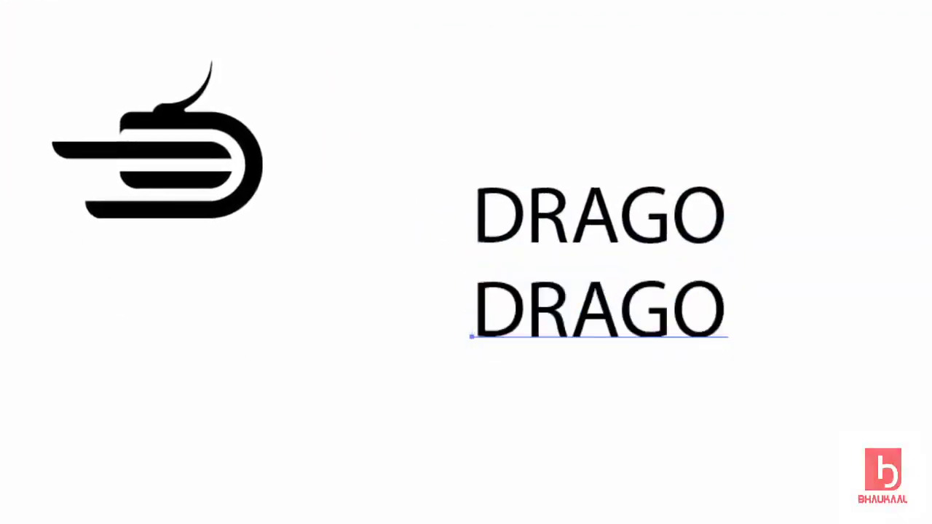
Retype the lower copy as INVEST and reselect the DRAGO line.
{"action": "double_click", "coordinate": [553, 309]}
{"action": "key", "text": "BackSpace"}
{"action": "type", "text": "INVEST"}
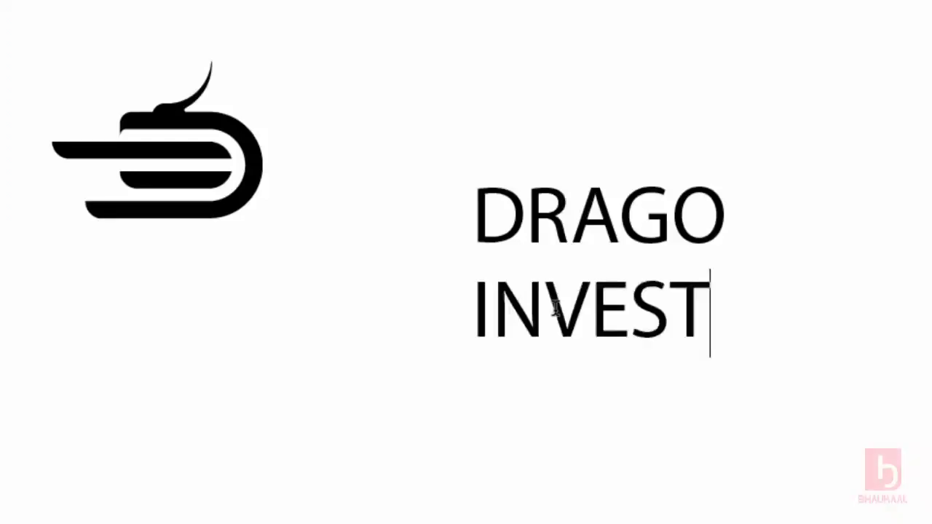
{"action": "key", "text": "Escape"}
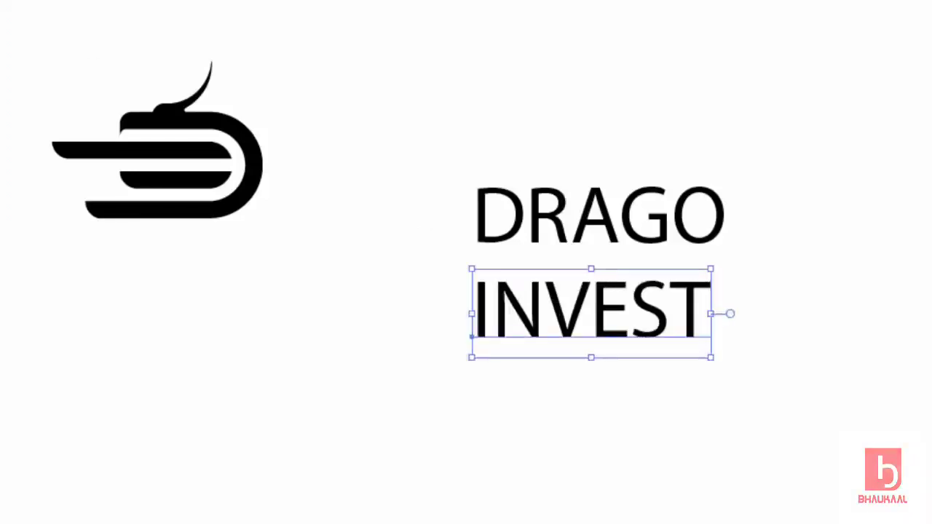
{"action": "left_click", "coordinate": [300, 91]}
{"action": "left_click_drag", "start_coordinate": [476, 161], "coordinate": [811, 244]}
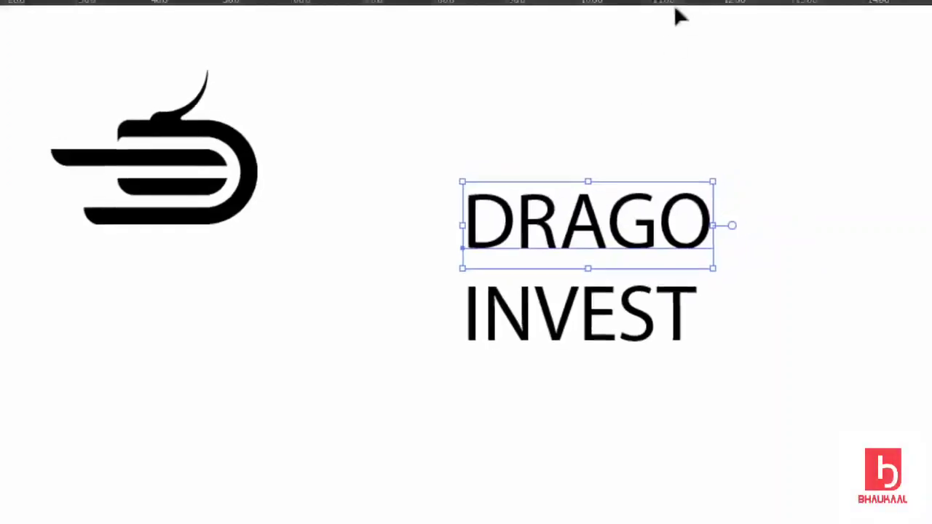
{"action": "left_click", "coordinate": [589, 37]}
Set DRAGO in Gotham Bold and INVEST in Gotham Light.
{"action": "type", "text": "gotha"}
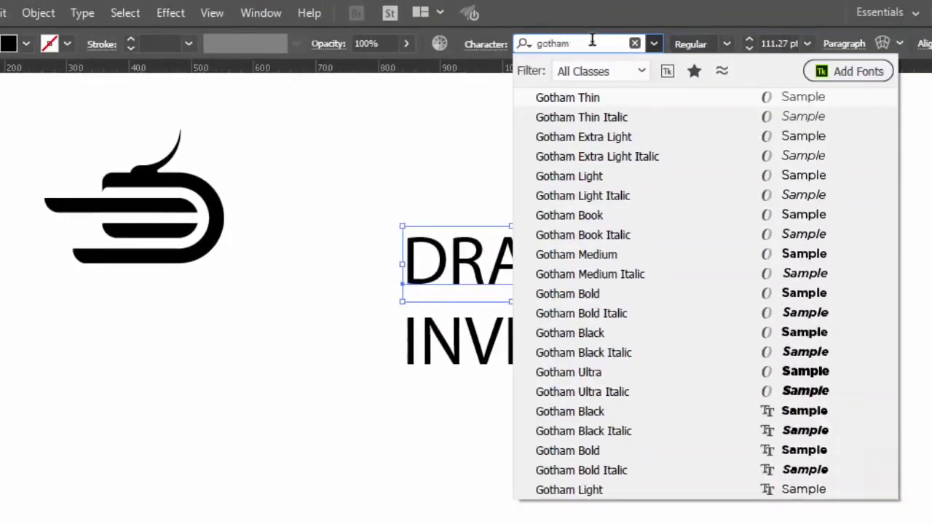
{"action": "type", "text": "m"}
{"action": "left_click", "coordinate": [593, 292]}
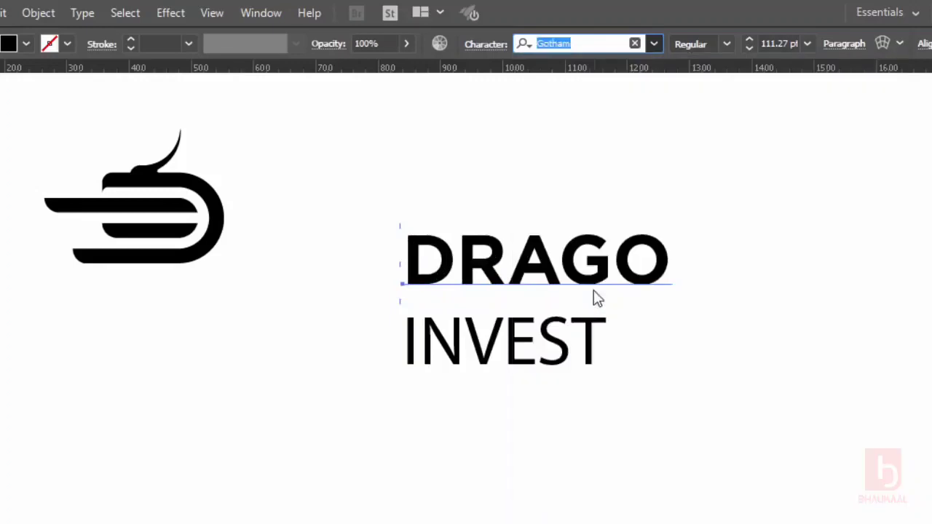
{"action": "left_click", "coordinate": [580, 338]}
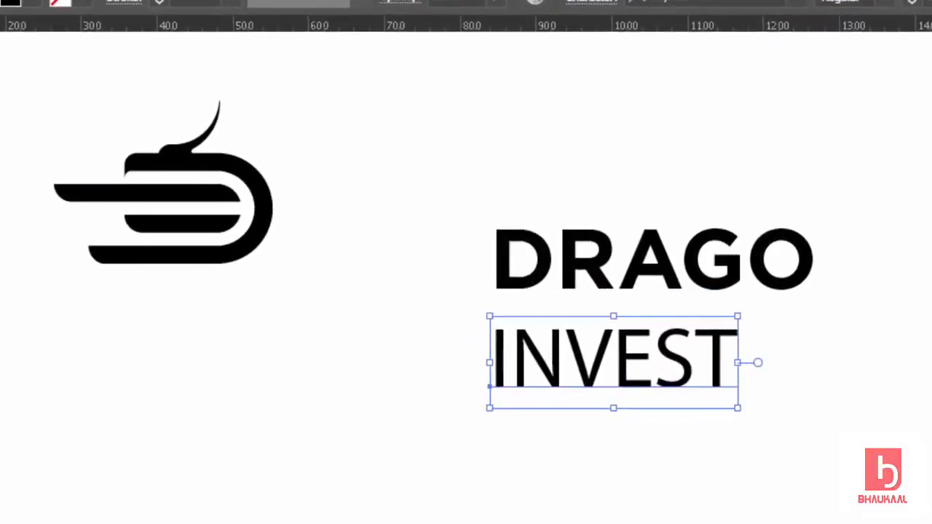
{"action": "key", "text": "i"}
{"action": "left_click", "coordinate": [604, 226]}
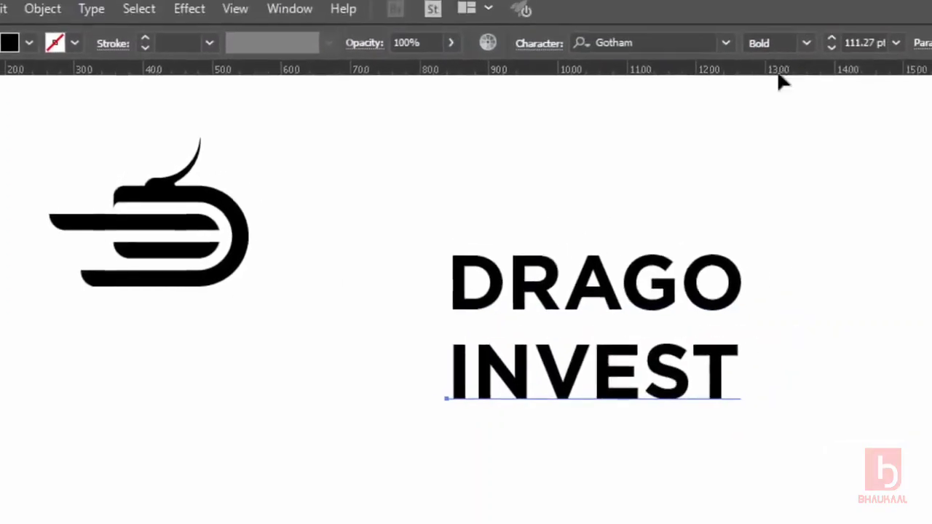
{"action": "left_click", "coordinate": [806, 42]}
{"action": "left_click", "coordinate": [776, 154]}
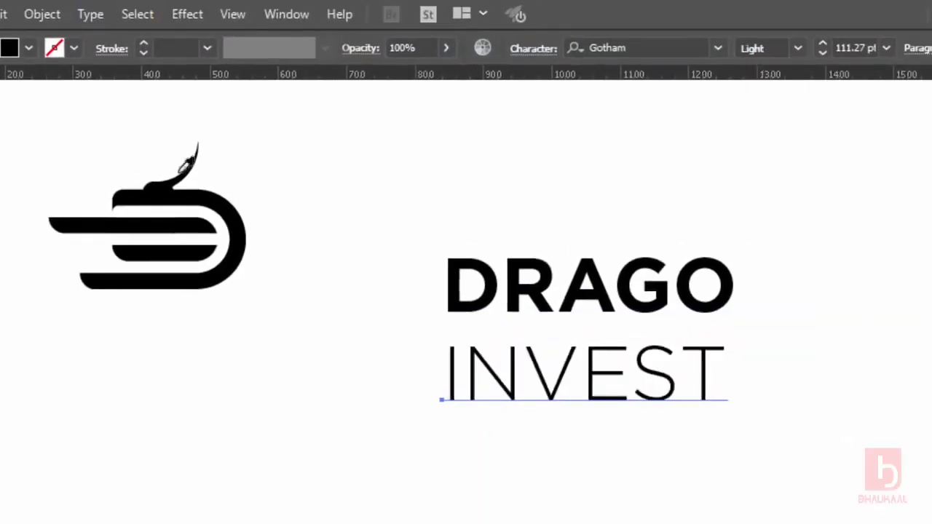
Shrink INVEST to about 62 pt and set its tracking to 700.
{"action": "key", "text": "v"}
{"action": "left_click_drag", "start_coordinate": [726, 416], "coordinate": [604, 383]}
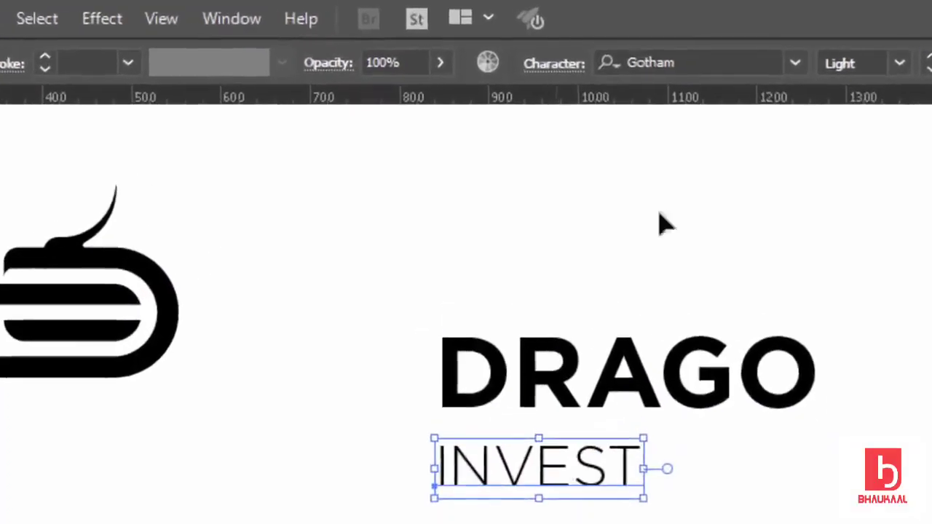
{"action": "left_click", "coordinate": [543, 64]}
{"action": "left_click", "coordinate": [504, 254]}
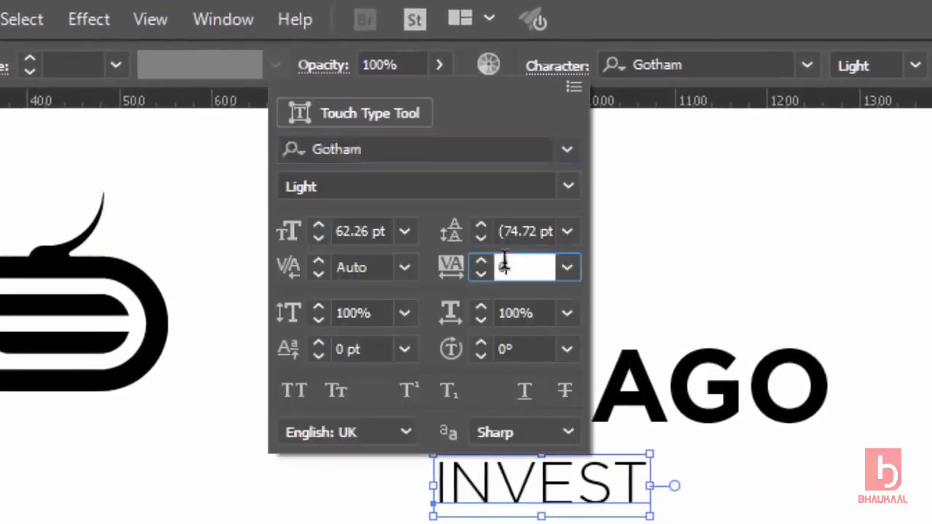
{"action": "type", "text": "700"}
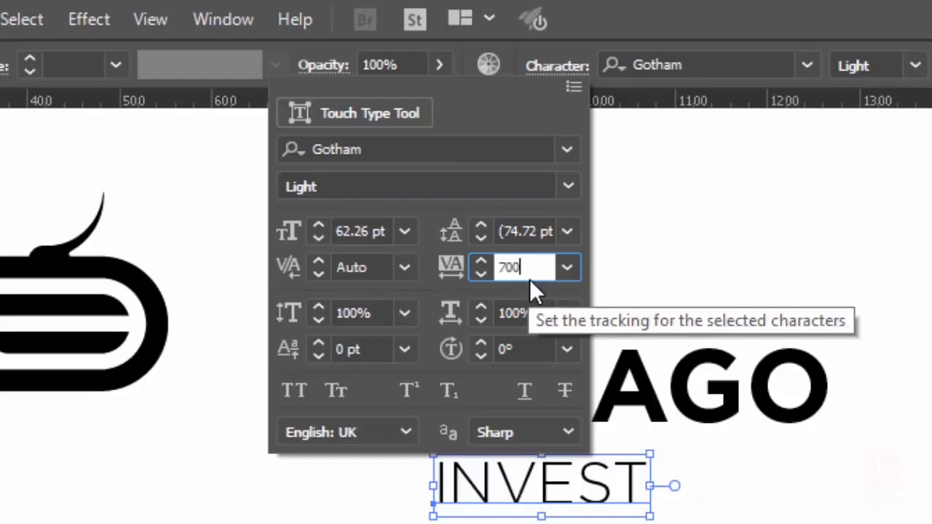
{"action": "key", "text": "Return"}
Resize INVEST so it spans neatly beneath DRAGO.
{"action": "left_click", "coordinate": [527, 339]}
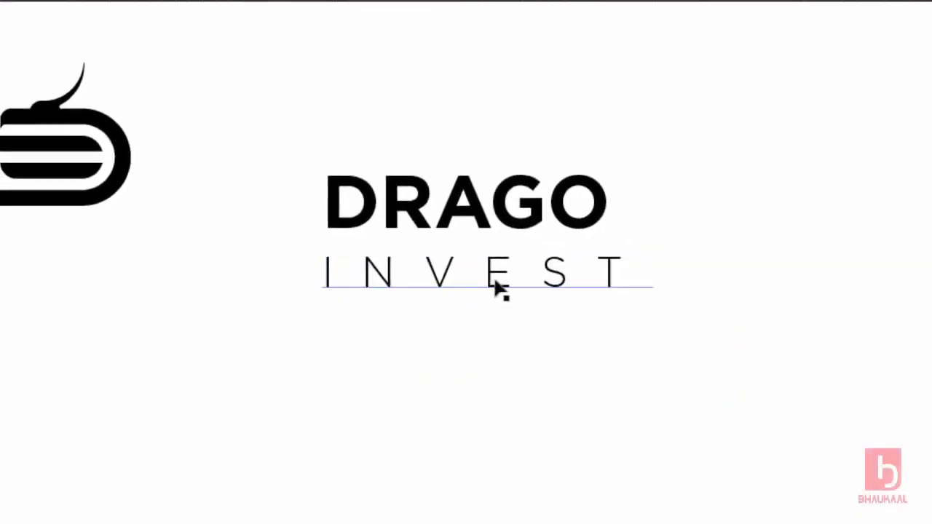
{"action": "left_click", "coordinate": [500, 289]}
{"action": "left_click_drag", "start_coordinate": [653, 294], "coordinate": [631, 414]}
{"action": "left_click", "coordinate": [632, 416]}
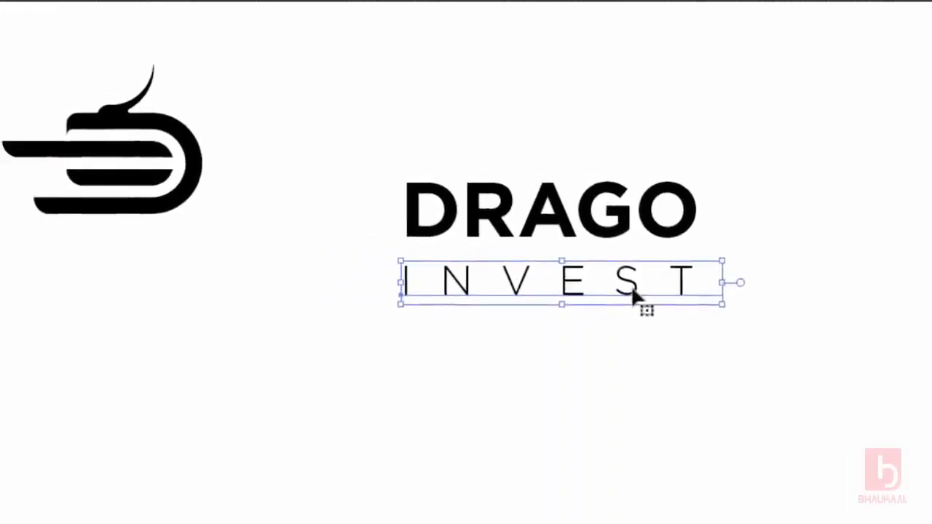
{"action": "left_click", "coordinate": [692, 375]}
{"action": "left_click", "coordinate": [650, 295]}
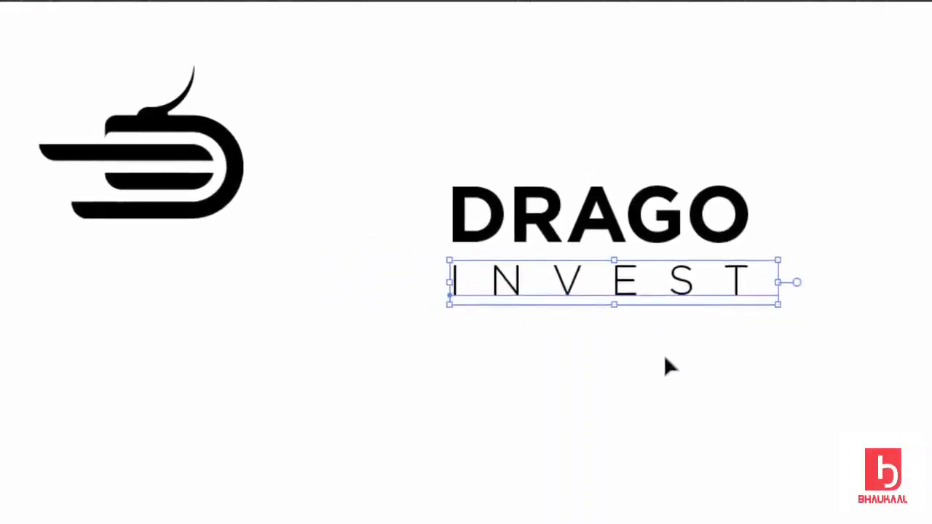
{"action": "left_click", "coordinate": [665, 359]}
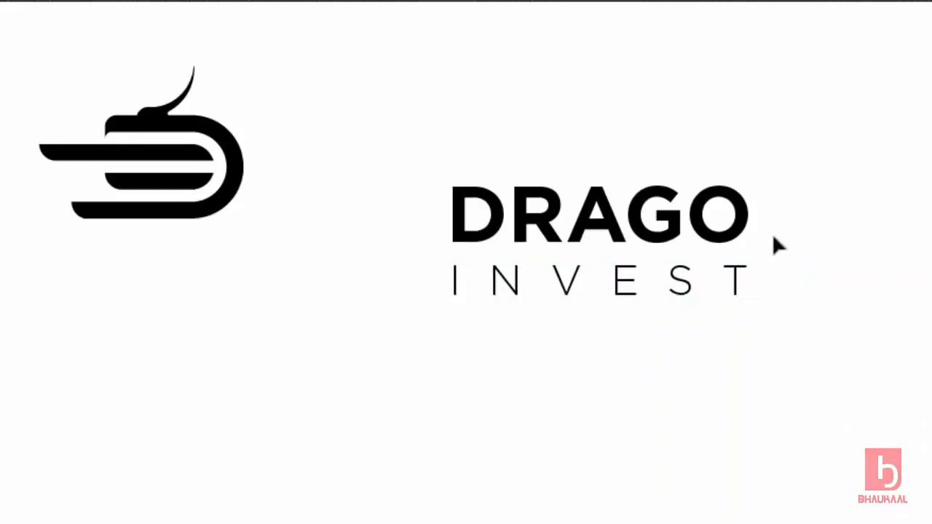
Enlarge the bird mark and set it beside the DRAGO INVEST text, then reposition the logo.
{"action": "left_click_drag", "start_coordinate": [243, 64], "coordinate": [150, 210]}
{"action": "left_click_drag", "start_coordinate": [215, 199], "coordinate": [399, 275]}
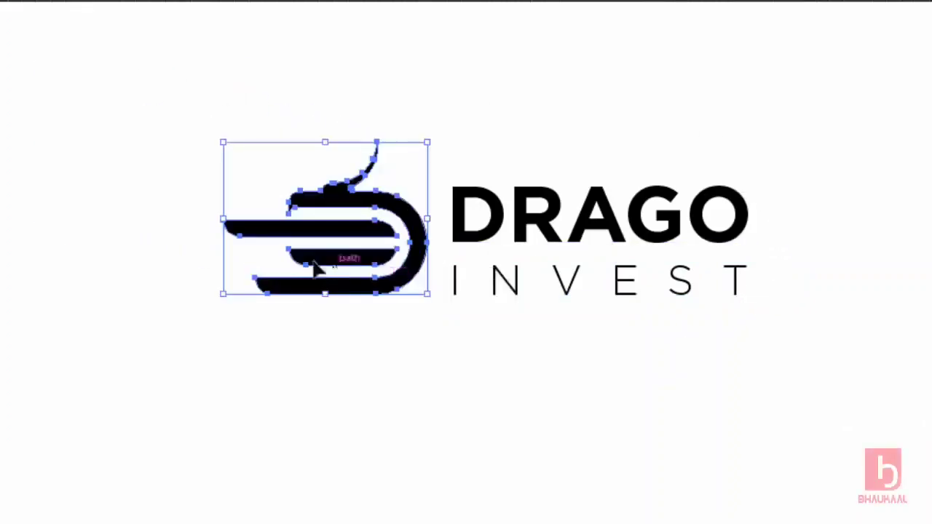
{"action": "left_click_drag", "start_coordinate": [222, 219], "coordinate": [146, 217]}
{"action": "left_click_drag", "start_coordinate": [402, 268], "coordinate": [404, 256]}
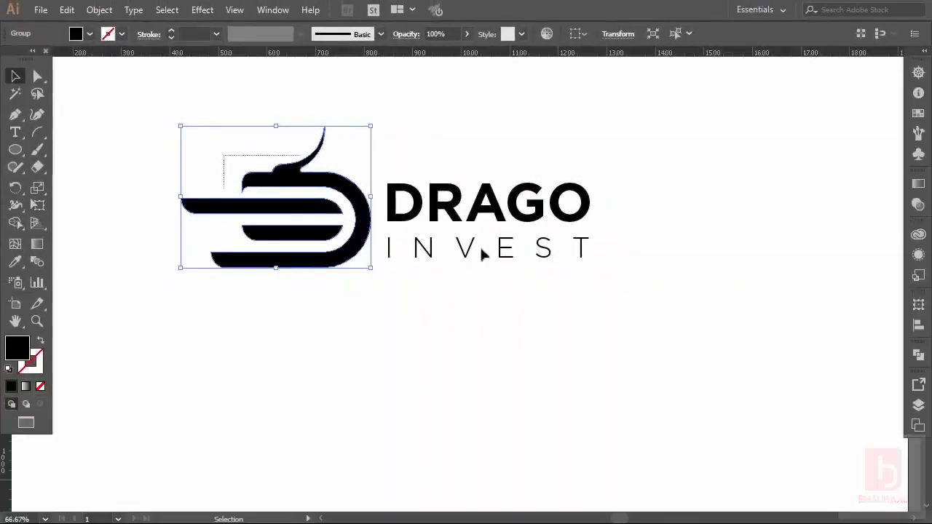
{"action": "left_click", "coordinate": [480, 252], "text": "shift"}
{"action": "left_click_drag", "start_coordinate": [510, 227], "coordinate": [577, 275]}
{"action": "scroll", "coordinate": [551, 271], "scroll_direction": "up", "scroll_amount": 1}
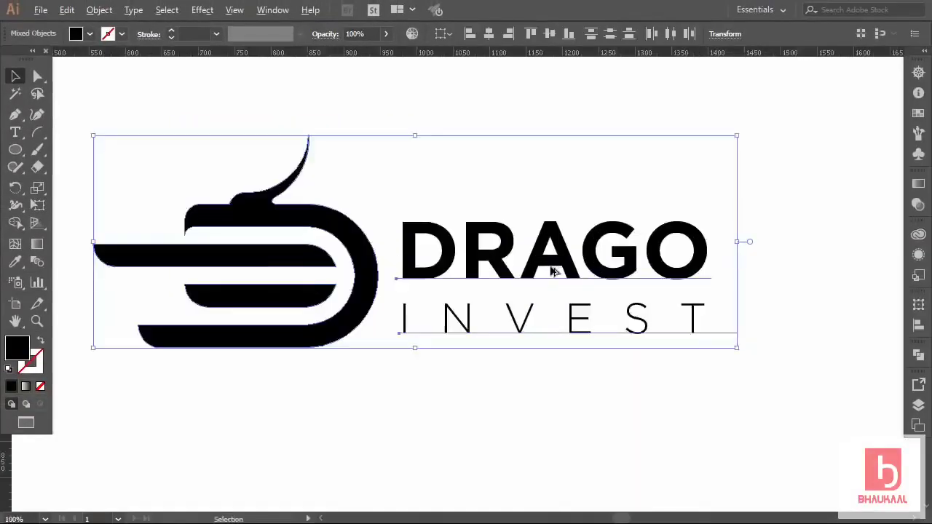
{"action": "left_click_drag", "start_coordinate": [377, 283], "coordinate": [395, 283]}
{"action": "left_click", "coordinate": [436, 383]}
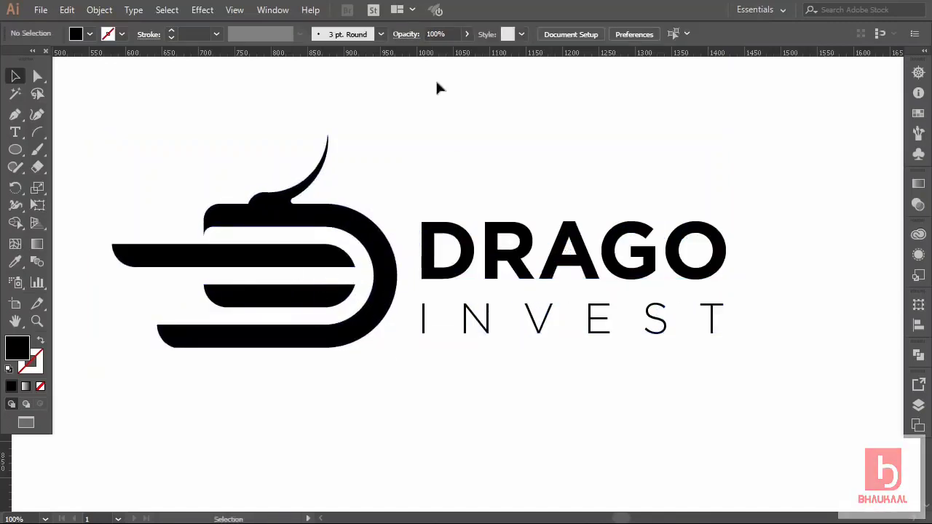
Add guides at the mark's top and lower bar, then fit DRAGO and INVEST between them.
{"action": "left_click_drag", "start_coordinate": [432, 58], "coordinate": [315, 231]}
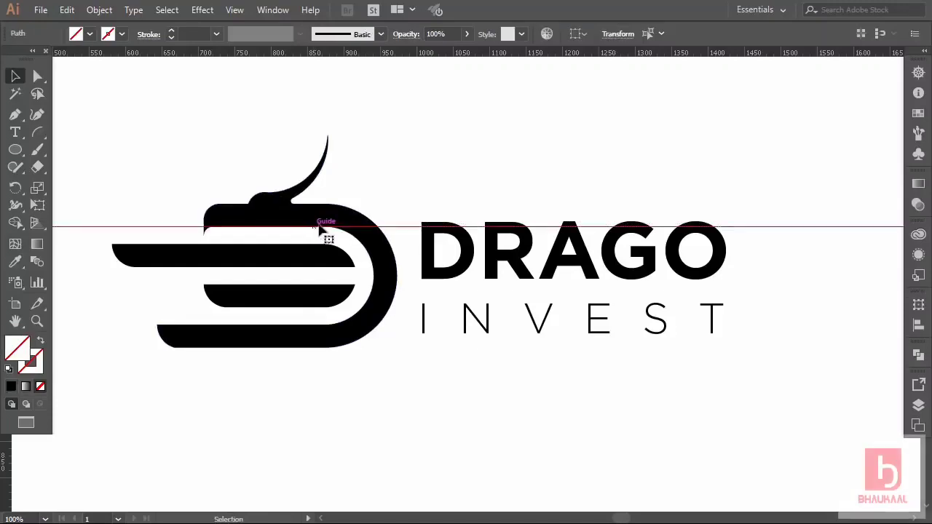
{"action": "left_click_drag", "start_coordinate": [432, 58], "coordinate": [345, 331]}
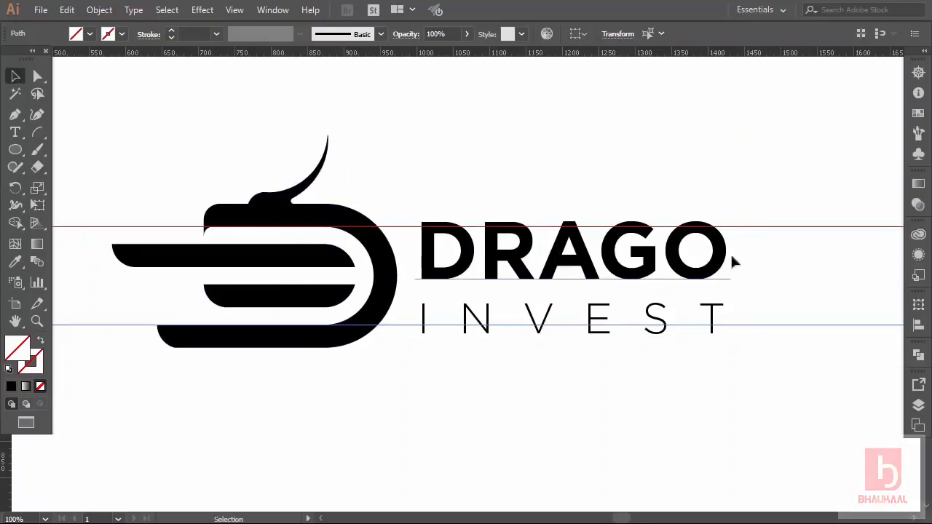
{"action": "left_click_drag", "start_coordinate": [738, 254], "coordinate": [624, 329]}
{"action": "left_click_drag", "start_coordinate": [755, 210], "coordinate": [601, 307]}
{"action": "left_click", "coordinate": [720, 196]}
{"action": "key", "text": "Left"}
{"action": "key", "text": "Left"}
{"action": "left_click", "coordinate": [508, 196]}
{"action": "left_click", "coordinate": [647, 334]}
{"action": "key", "text": "shift+Up"}
{"action": "left_click", "coordinate": [646, 338]}
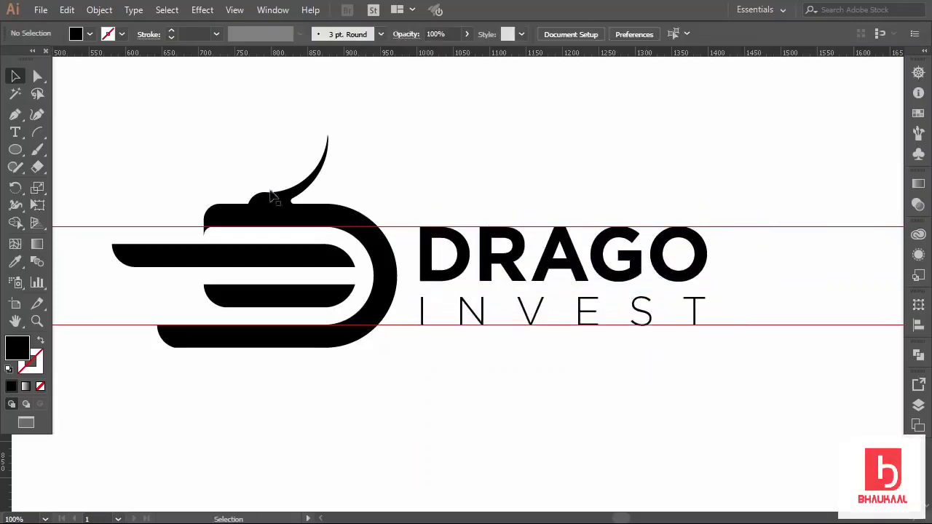
Hide the ruler guides and select the whole logo.
{"action": "right_click", "coordinate": [444, 195]}
{"action": "left_click", "coordinate": [492, 311]}
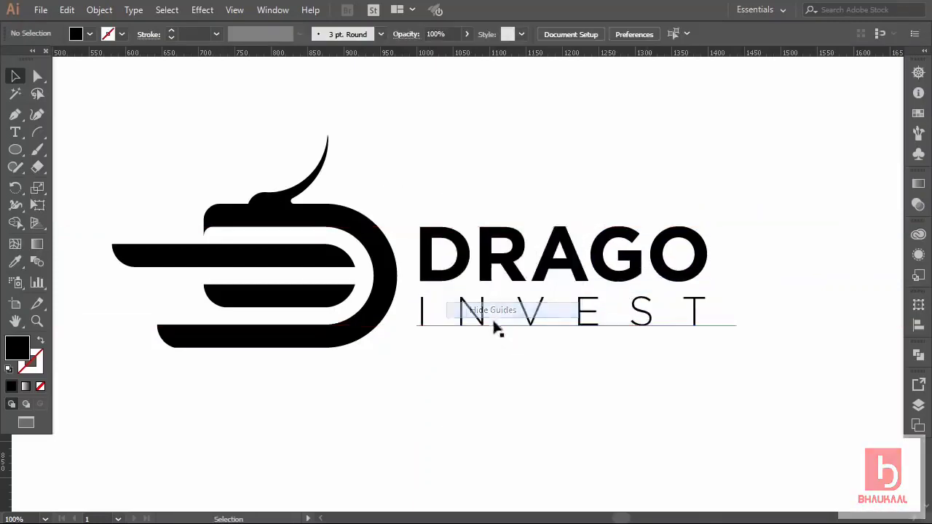
{"action": "left_click_drag", "start_coordinate": [723, 194], "coordinate": [233, 342]}
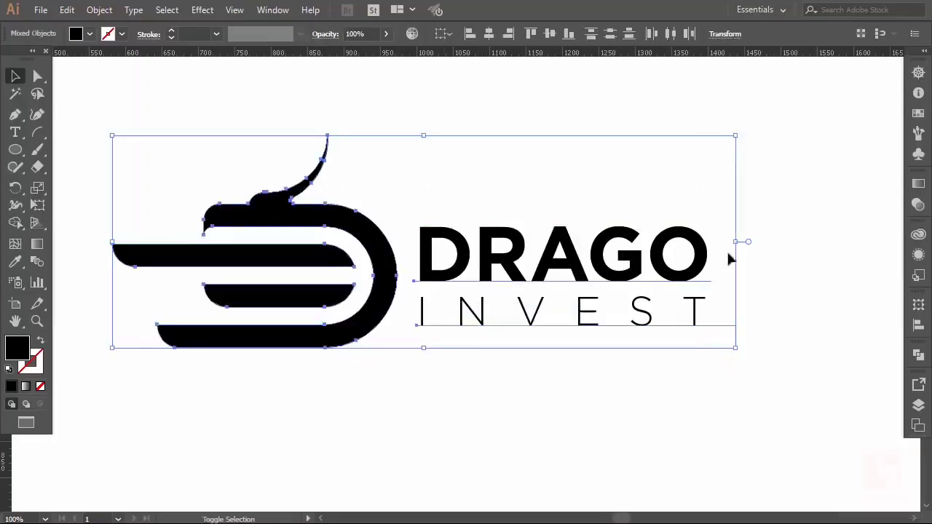
Shrink the logo, move it up, and duplicate it to the right.
{"action": "left_click_drag", "start_coordinate": [733, 244], "coordinate": [380, 285]}
{"action": "left_click_drag", "start_coordinate": [291, 270], "coordinate": [310, 210]}
{"action": "left_click_drag", "start_coordinate": [357, 183], "coordinate": [718, 188]}
{"action": "left_click", "coordinate": [671, 270]}
Set DRAGO in the copy to Myriad Pro and cycle through other font families.
{"action": "left_click", "coordinate": [579, 33]}
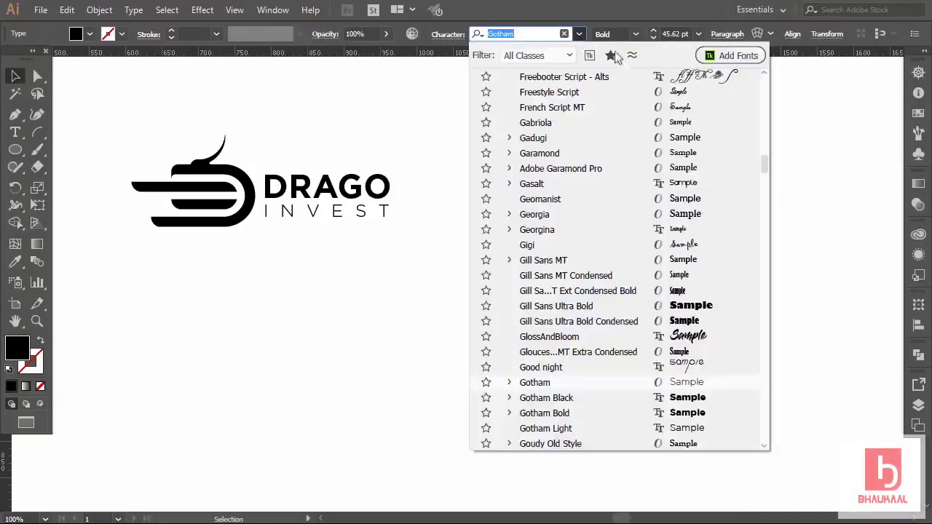
{"action": "left_click_drag", "start_coordinate": [764, 164], "coordinate": [760, 72]}
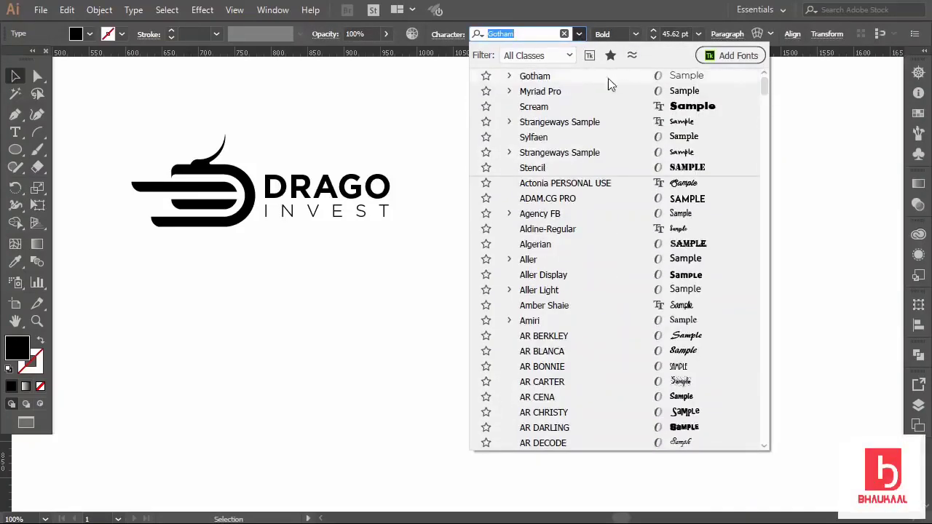
{"action": "left_click", "coordinate": [570, 91]}
{"action": "left_click", "coordinate": [524, 34]}
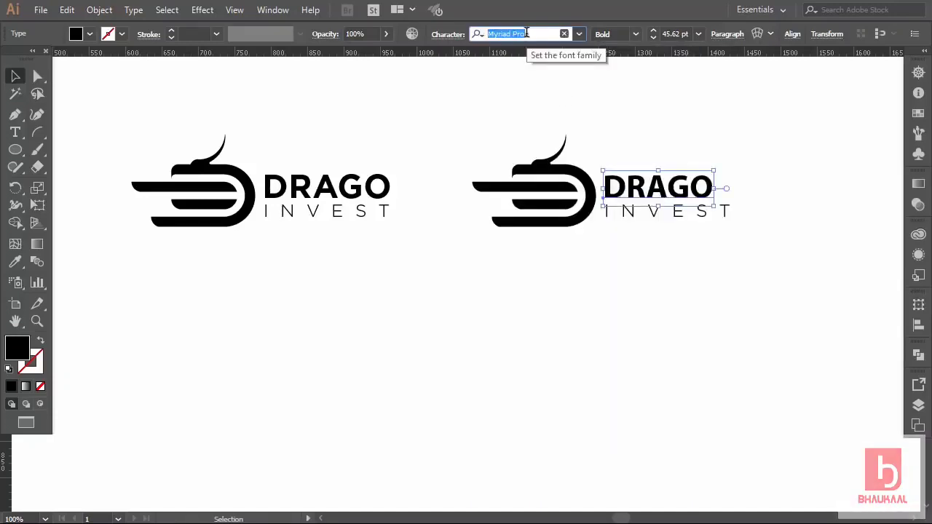
{"action": "key", "text": "Down"}
{"action": "key", "text": "Down"}
{"action": "key", "text": "Down"}
{"action": "key", "text": "Down"}
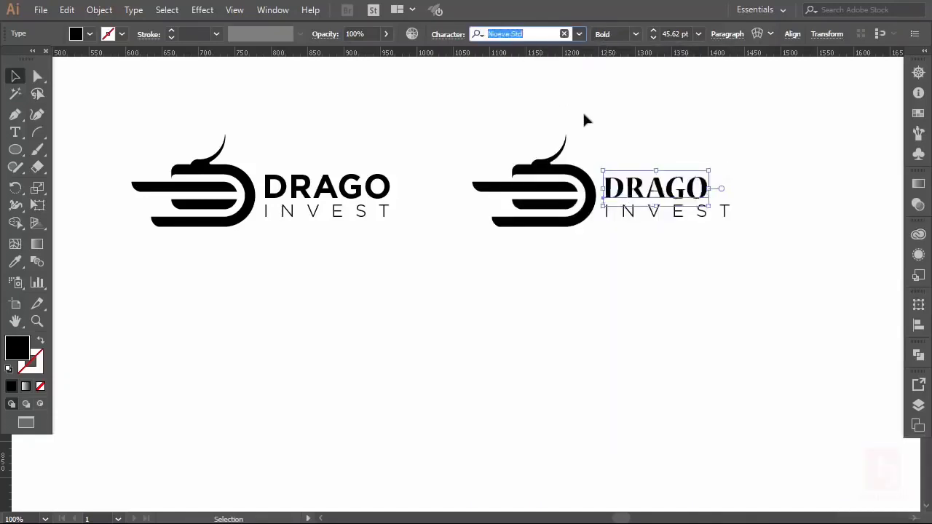
{"action": "key", "text": "Down"}
{"action": "key", "text": "Down"}
{"action": "key", "text": "Down"}
{"action": "key", "text": "Down"}
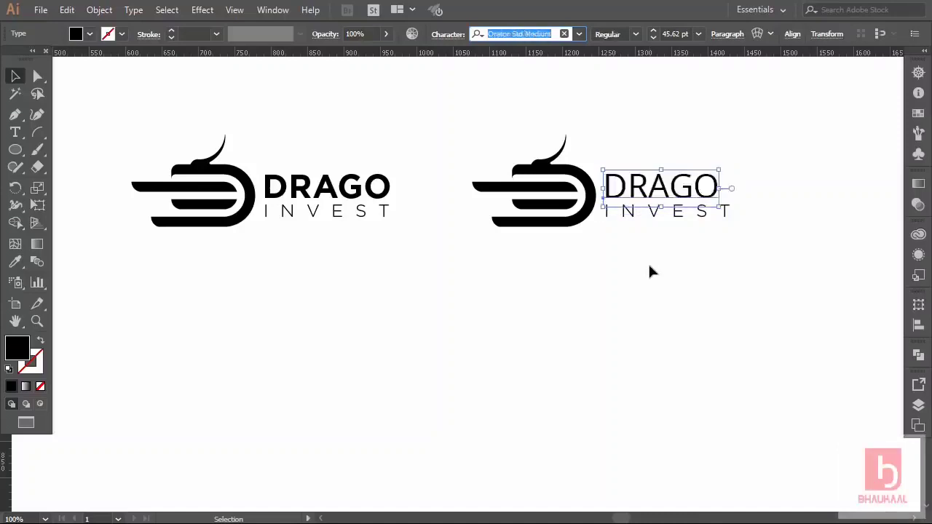
Give INVEST DRAGO's font in the Light weight and scale it to match DRAGO.
{"action": "left_click", "coordinate": [646, 217]}
{"action": "left_click", "coordinate": [15, 261]}
{"action": "left_click", "coordinate": [608, 188]}
{"action": "left_click", "coordinate": [635, 34]}
{"action": "left_click", "coordinate": [615, 50]}
{"action": "left_click", "coordinate": [16, 76]}
{"action": "left_click_drag", "start_coordinate": [710, 190], "coordinate": [668, 211]}
{"action": "left_click", "coordinate": [448, 35]}
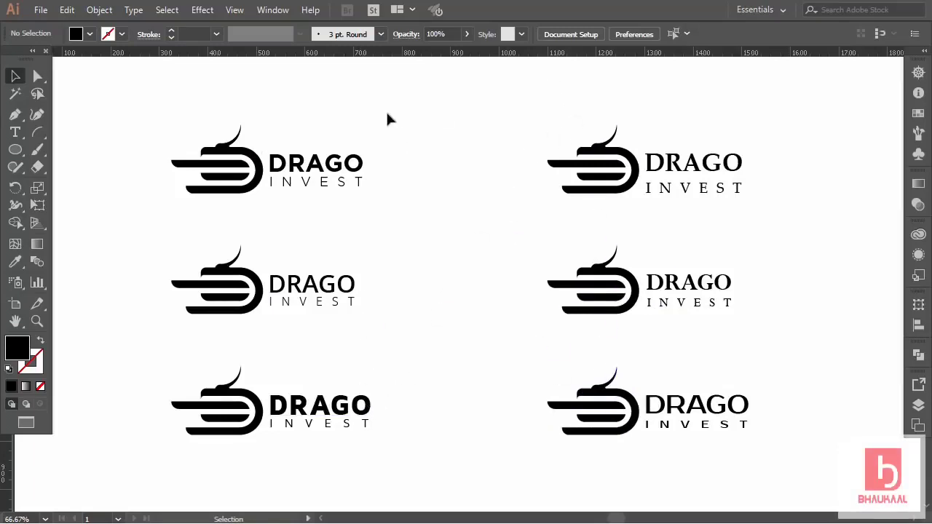
Delete the five other logo variants and enlarge the remaining Gotham logo.
{"action": "left_click_drag", "start_coordinate": [155, 206], "coordinate": [289, 231]}
{"action": "left_click", "coordinate": [193, 190]}
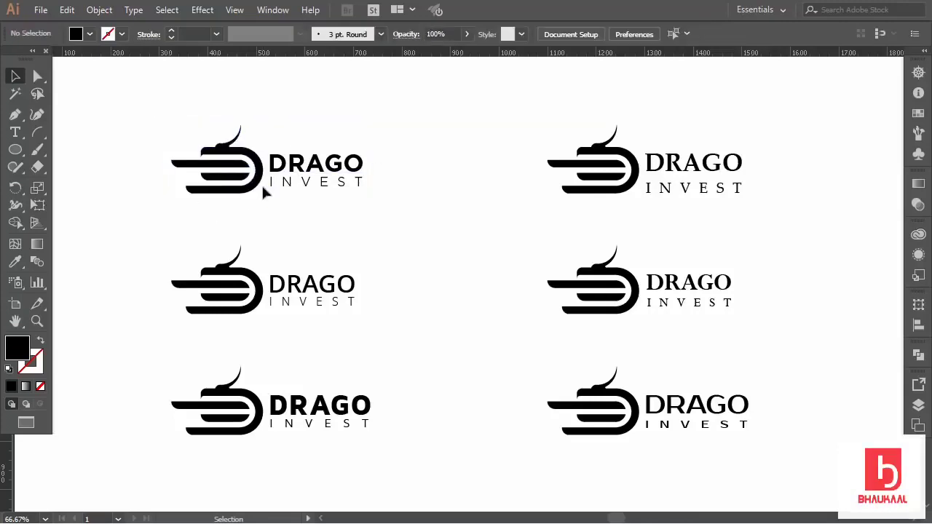
{"action": "left_click_drag", "start_coordinate": [183, 125], "coordinate": [398, 222]}
{"action": "left_click_drag", "start_coordinate": [145, 92], "coordinate": [799, 429]}
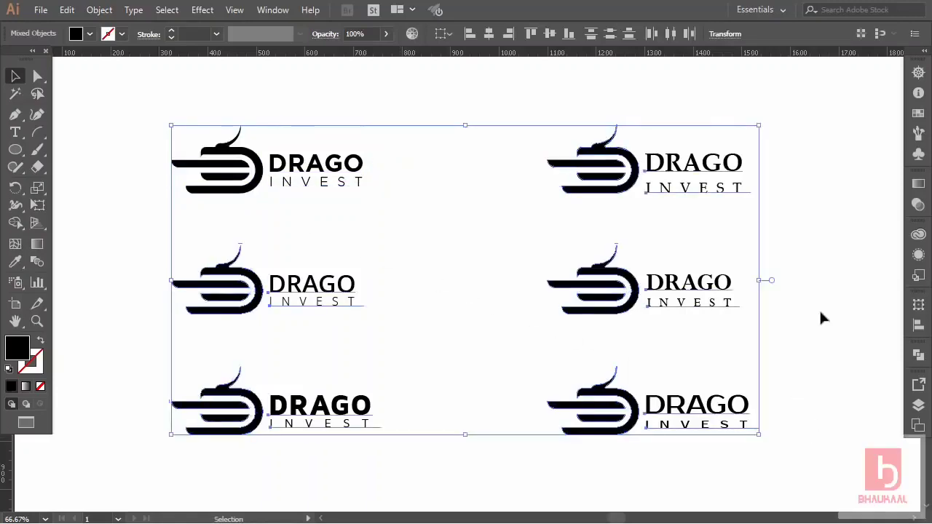
{"action": "key", "text": "Delete"}
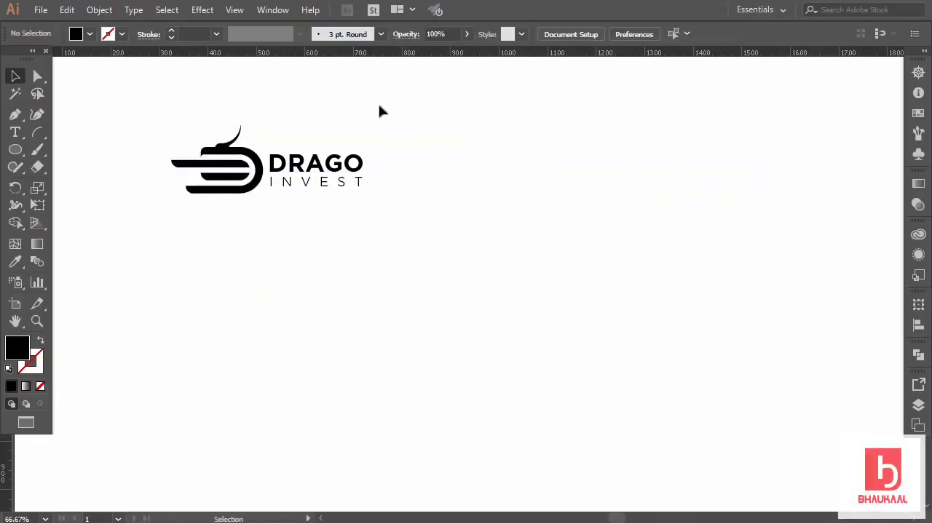
{"action": "left_click_drag", "start_coordinate": [391, 104], "coordinate": [240, 218]}
{"action": "left_click_drag", "start_coordinate": [376, 195], "coordinate": [610, 313]}
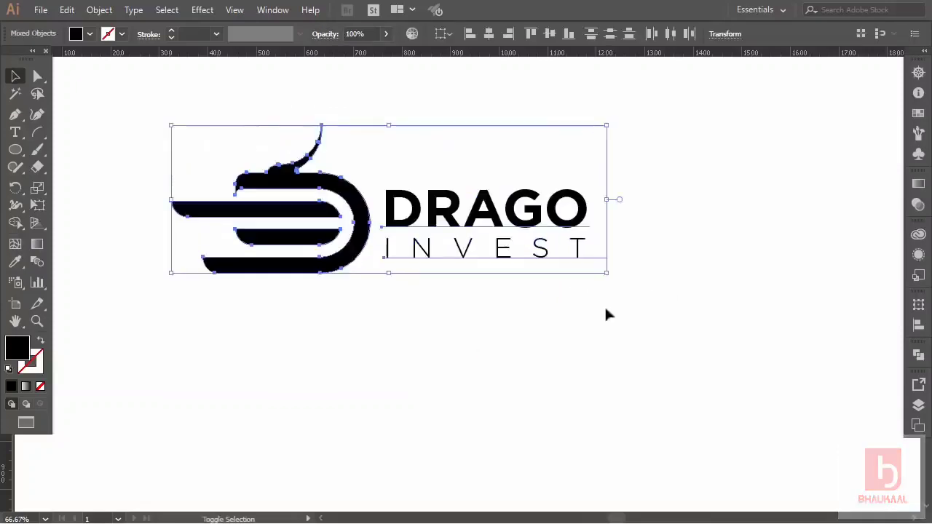
{"action": "left_click", "coordinate": [543, 327]}
Convert the DRAGO INVEST lettering to outlines and move the logo down and right.
{"action": "left_click", "coordinate": [495, 214]}
{"action": "right_click", "coordinate": [492, 212]}
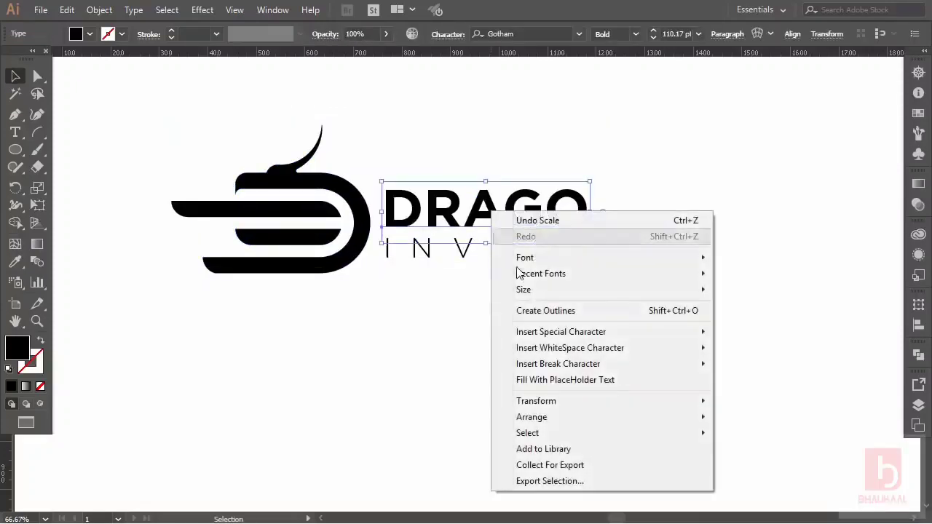
{"action": "left_click", "coordinate": [447, 246]}
{"action": "right_click", "coordinate": [485, 233]}
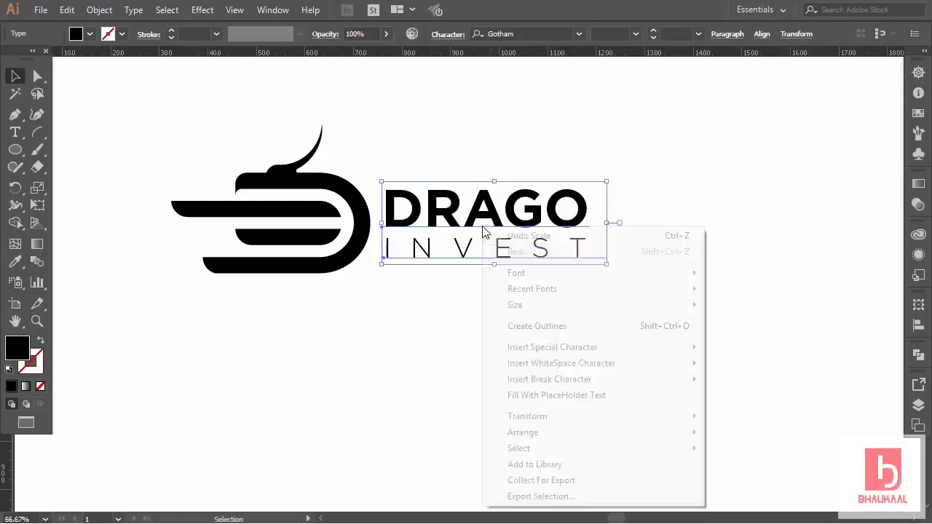
{"action": "left_click", "coordinate": [541, 330]}
{"action": "left_click", "coordinate": [522, 311]}
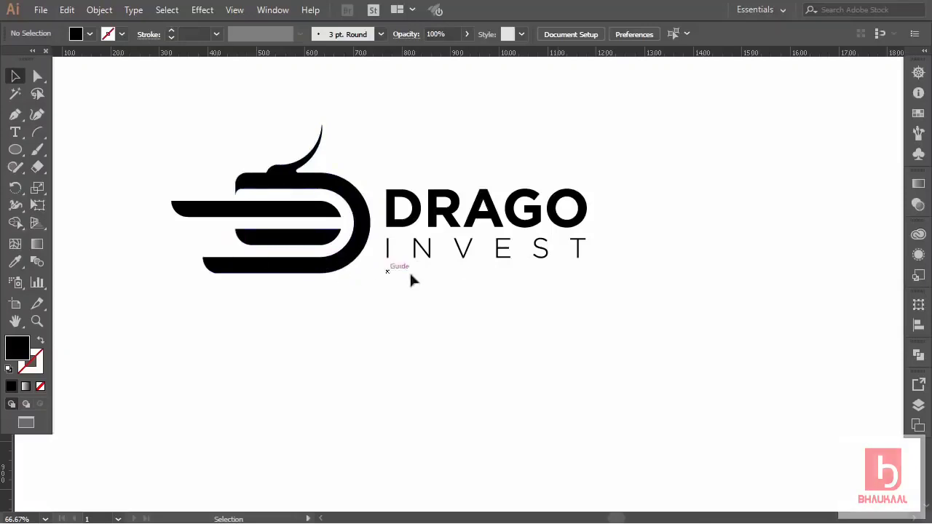
{"action": "left_click_drag", "start_coordinate": [207, 140], "coordinate": [607, 305]}
{"action": "left_click_drag", "start_coordinate": [560, 224], "coordinate": [617, 259]}
{"action": "left_click", "coordinate": [624, 297]}
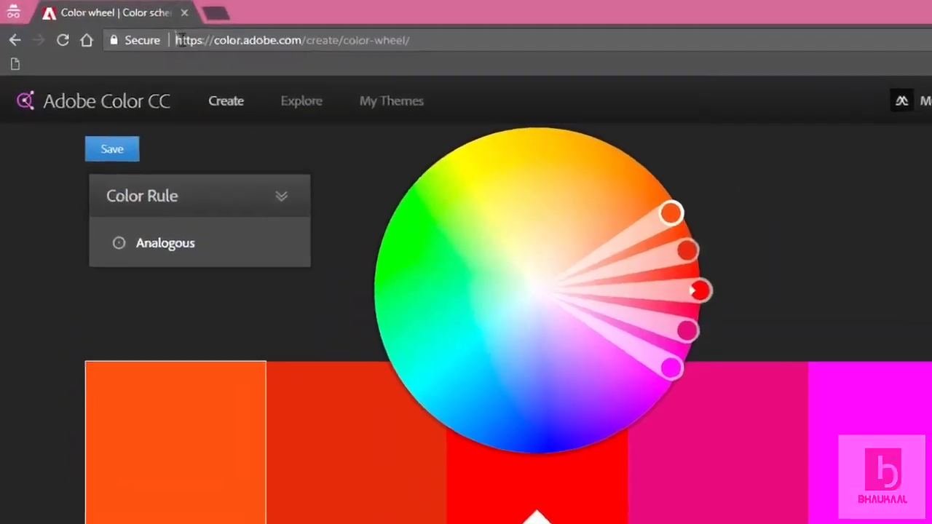
Browse the popular colour palettes on Adobe Color.
{"action": "left_click_drag", "start_coordinate": [149, 35], "coordinate": [343, 37]}
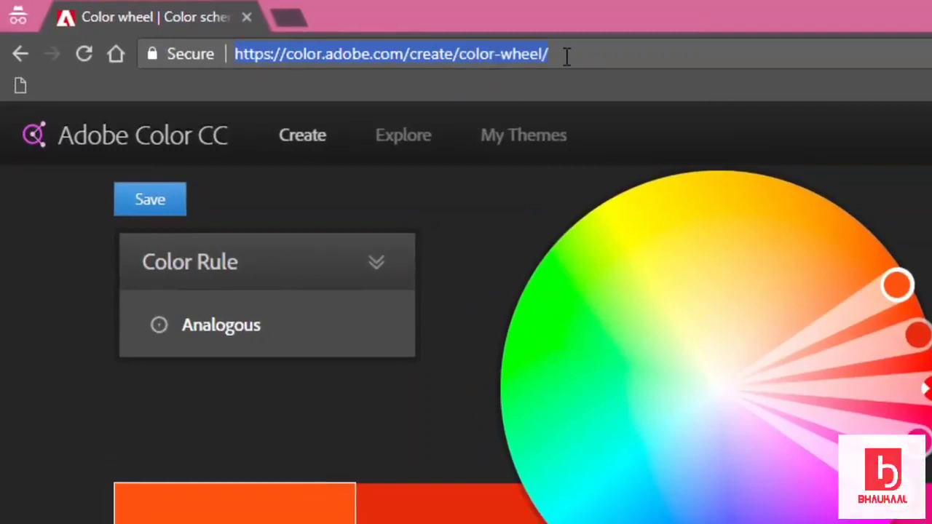
{"action": "left_click", "coordinate": [864, 179]}
{"action": "left_click", "coordinate": [389, 140]}
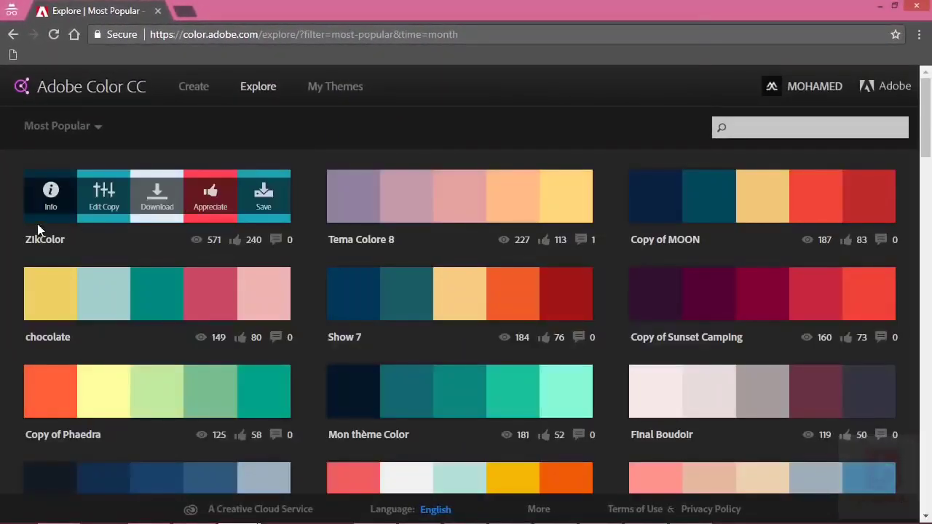
{"action": "scroll", "coordinate": [582, 299], "scroll_direction": "down", "scroll_amount": 5}
{"action": "scroll", "coordinate": [584, 294], "scroll_direction": "down", "scroll_amount": 8}
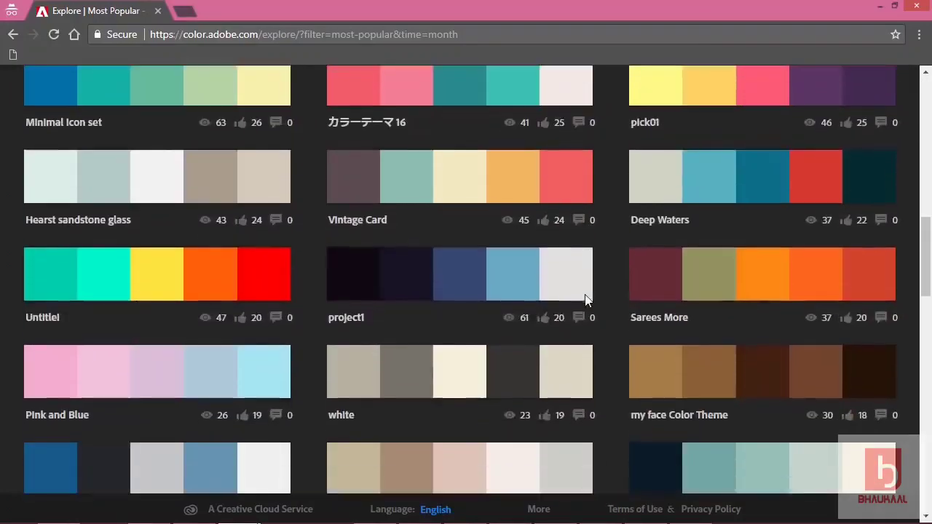
{"action": "scroll", "coordinate": [587, 290], "scroll_direction": "up", "scroll_amount": 10}
{"action": "scroll", "coordinate": [587, 289], "scroll_direction": "up", "scroll_amount": 3}
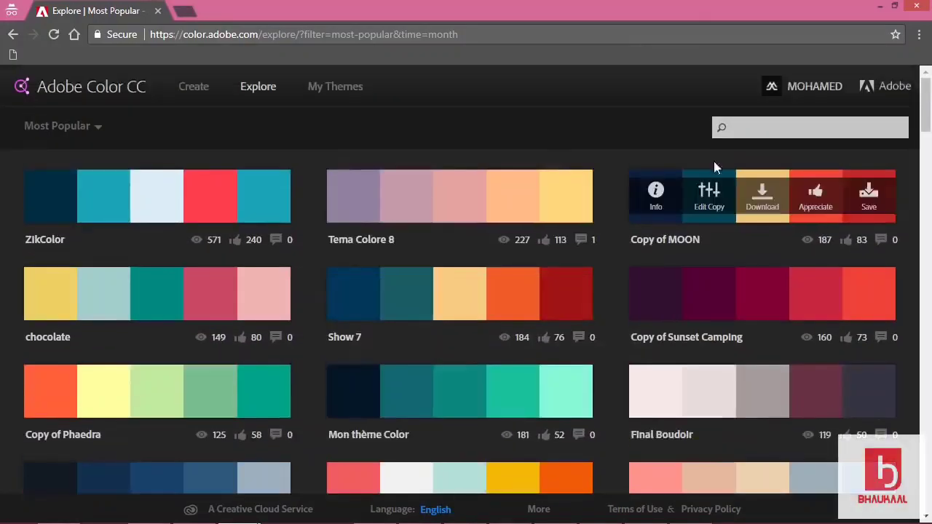
Search Adobe Color for 'investment' themes and browse the results.
{"action": "left_click", "coordinate": [755, 129]}
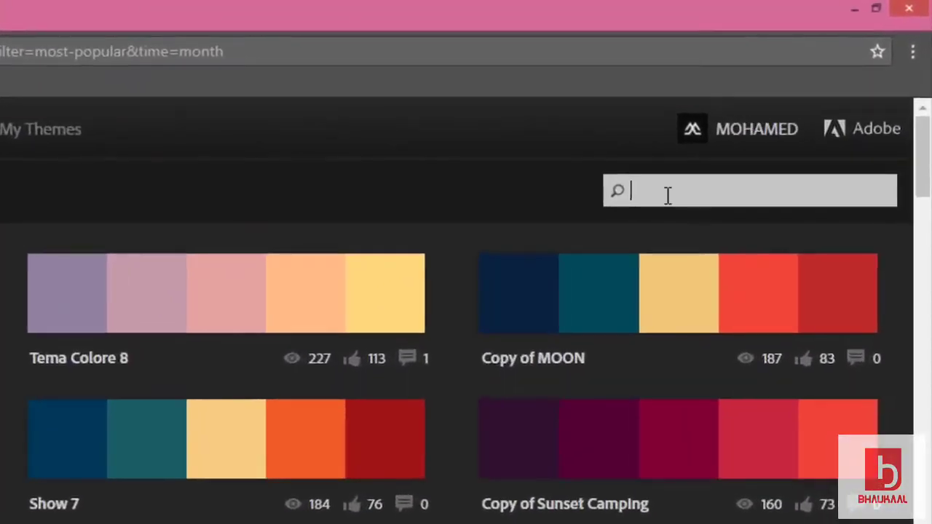
{"action": "type", "text": "investm"}
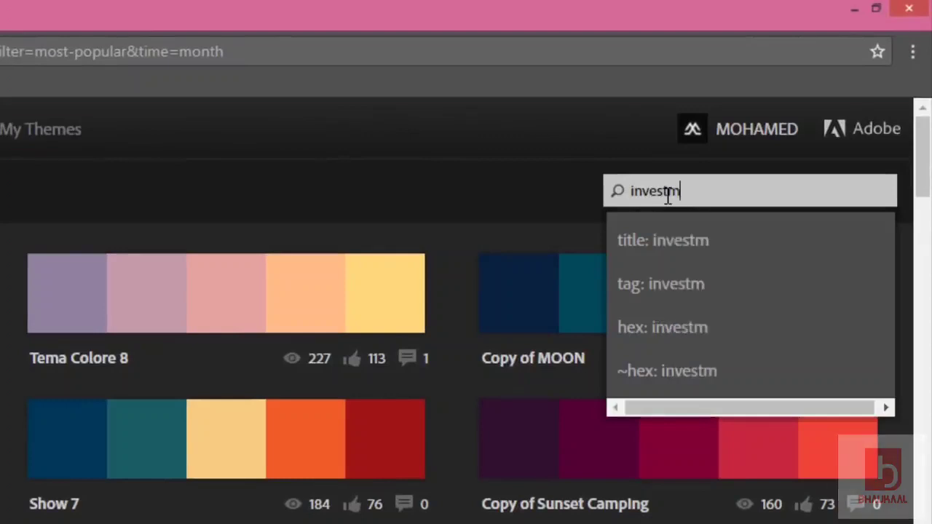
{"action": "type", "text": "ent"}
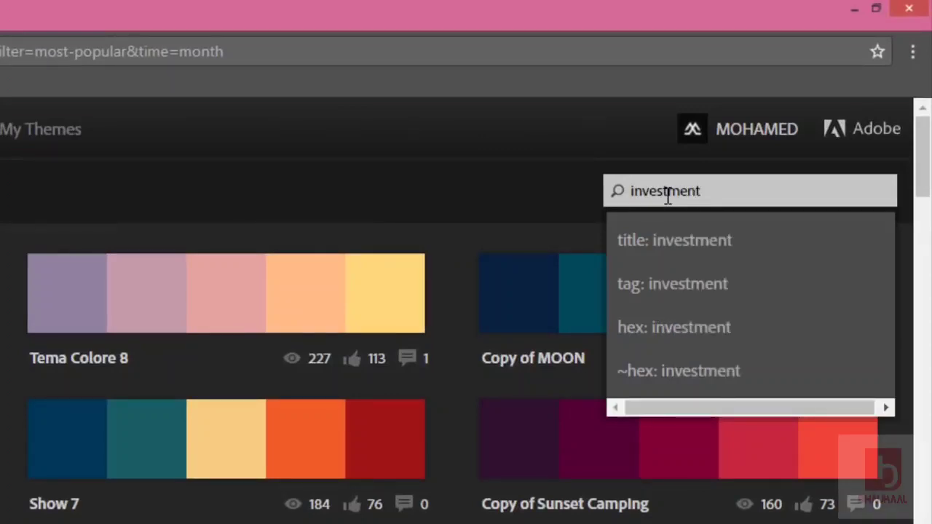
{"action": "key", "text": "Return"}
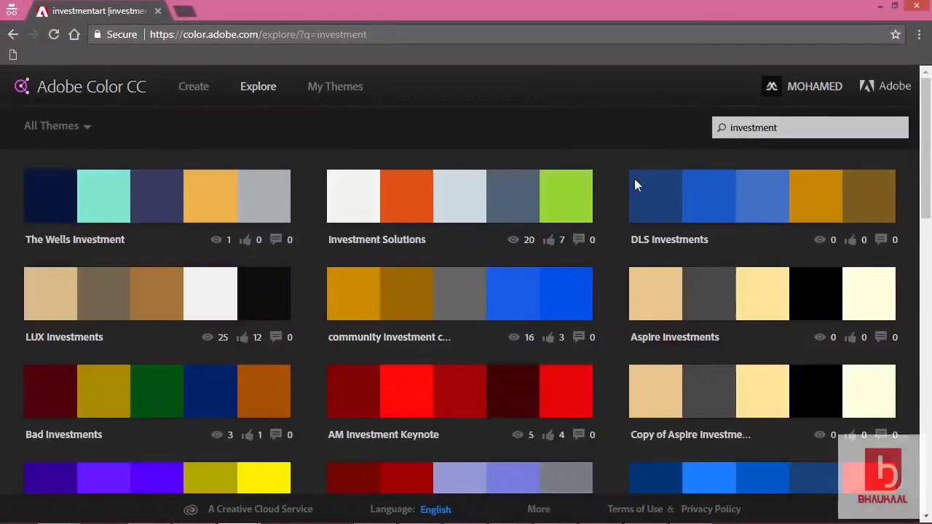
{"action": "scroll", "coordinate": [608, 195], "scroll_direction": "down", "scroll_amount": 10}
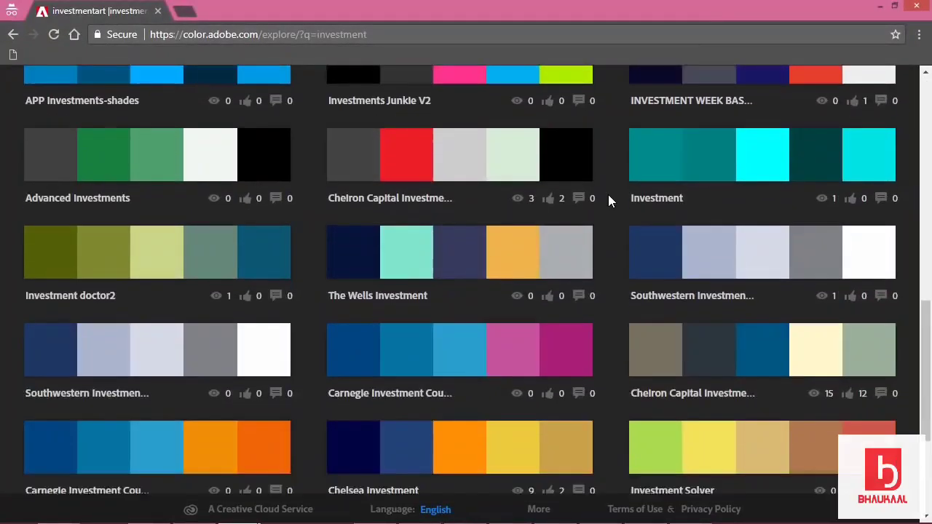
{"action": "scroll", "coordinate": [608, 195], "scroll_direction": "up", "scroll_amount": 10}
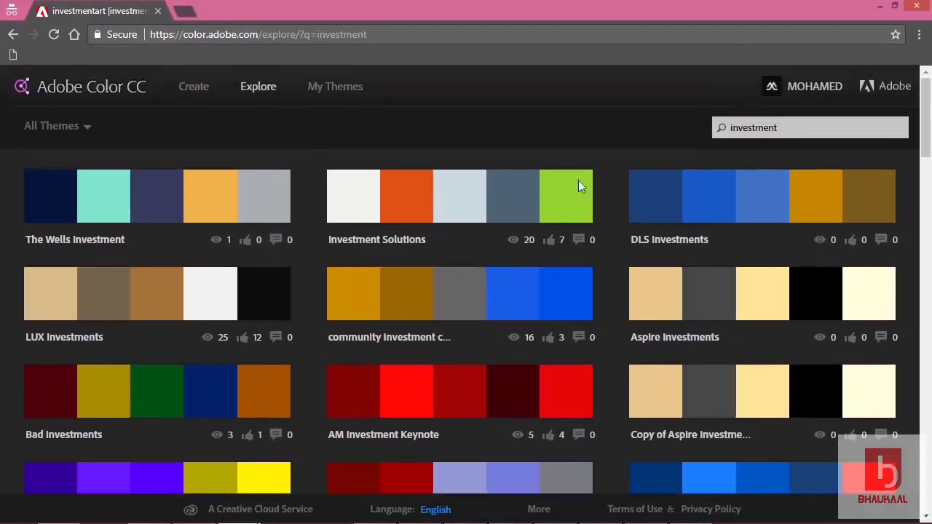
Search for 'dragon' themes and browse those palettes.
{"action": "left_click_drag", "start_coordinate": [727, 127], "coordinate": [783, 125]}
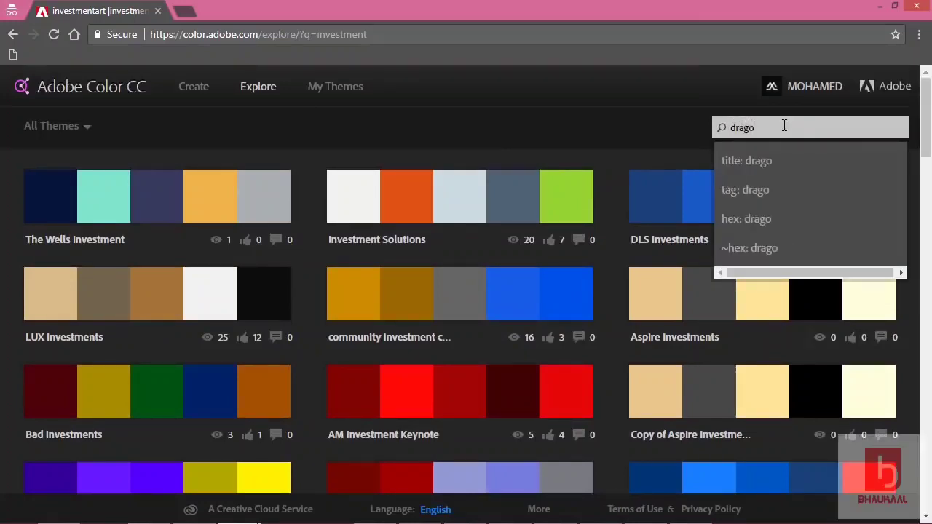
{"action": "key", "text": "Return"}
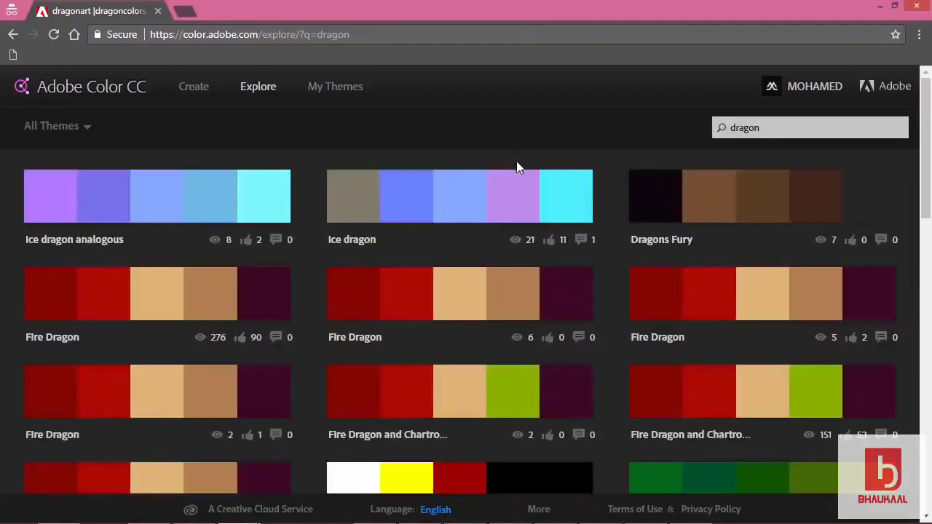
{"action": "scroll", "coordinate": [516, 160], "scroll_direction": "down", "scroll_amount": 3}
{"action": "scroll", "coordinate": [518, 164], "scroll_direction": "up", "scroll_amount": 5}
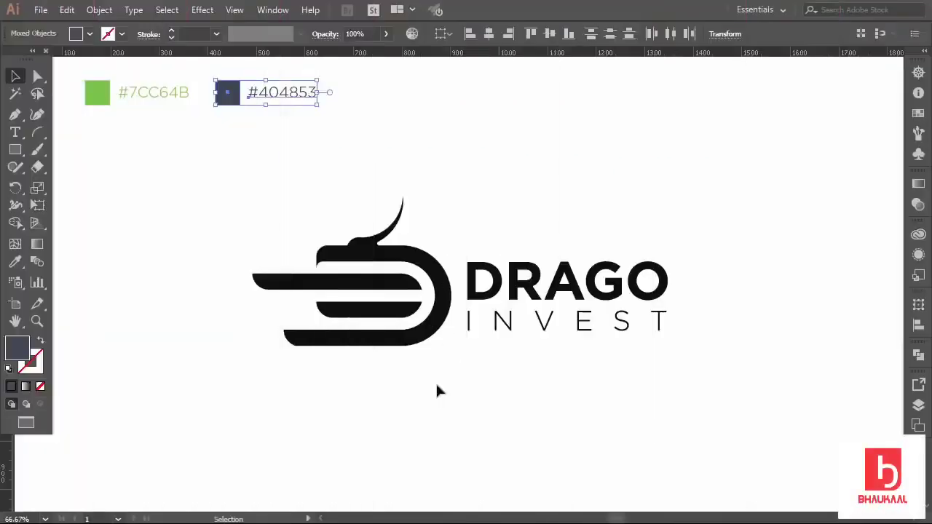
{"action": "left_click", "coordinate": [436, 390]}
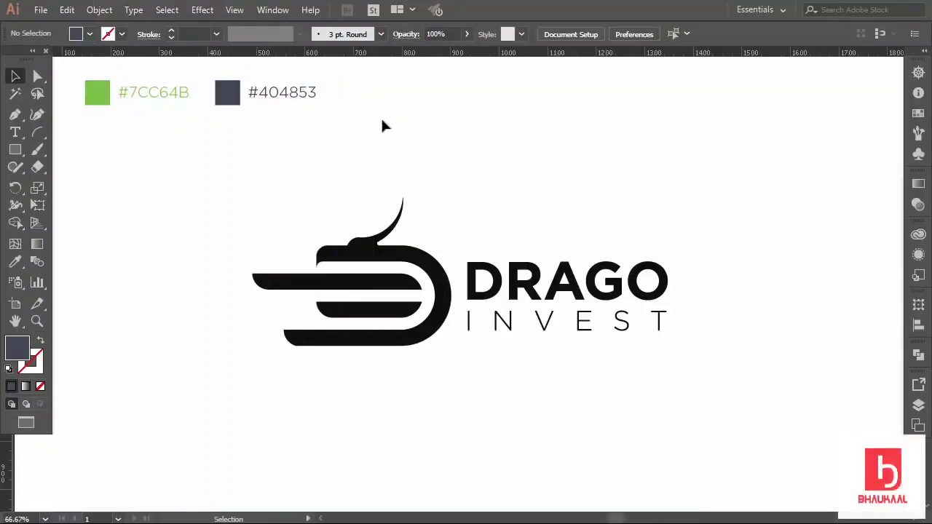
Colour the bird mark dark slate #404853 with the Eyedropper.
{"action": "left_click", "coordinate": [409, 261]}
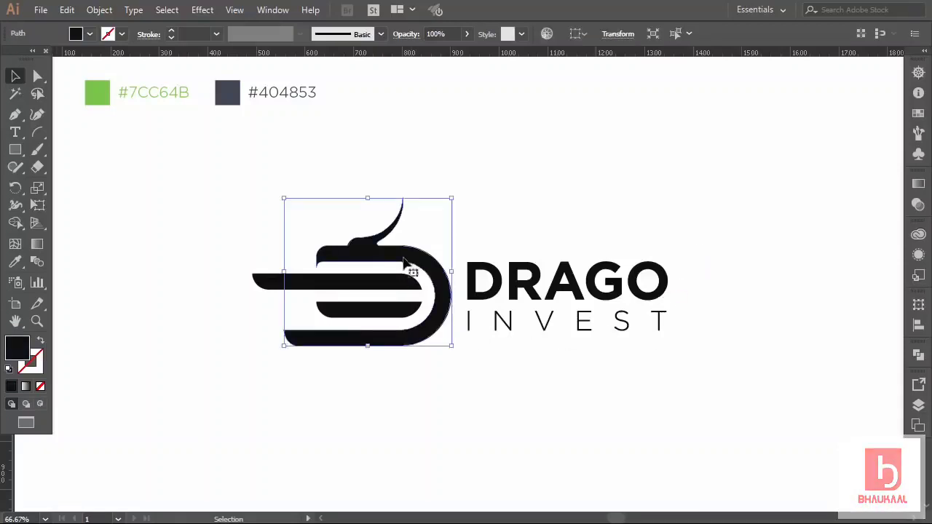
{"action": "left_click", "coordinate": [15, 261]}
{"action": "left_click", "coordinate": [226, 92]}
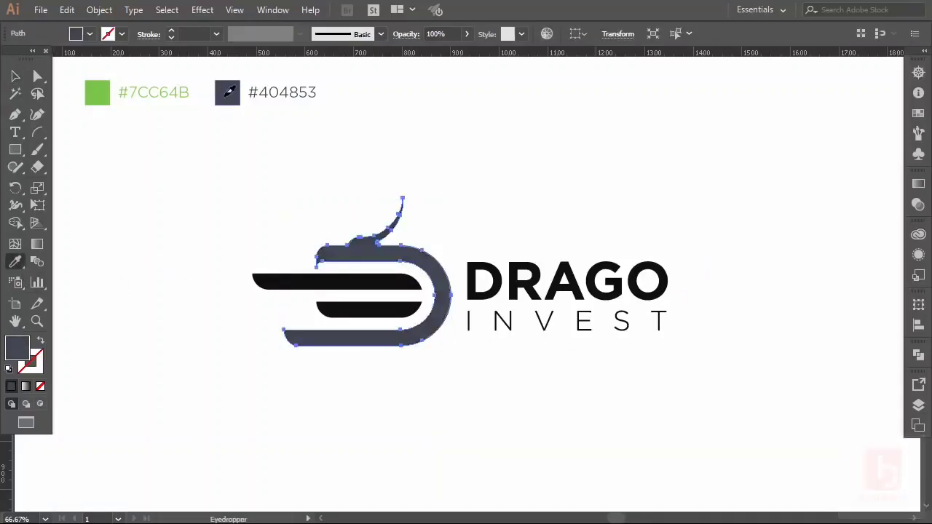
{"action": "key", "text": "v"}
{"action": "left_click", "coordinate": [233, 273]}
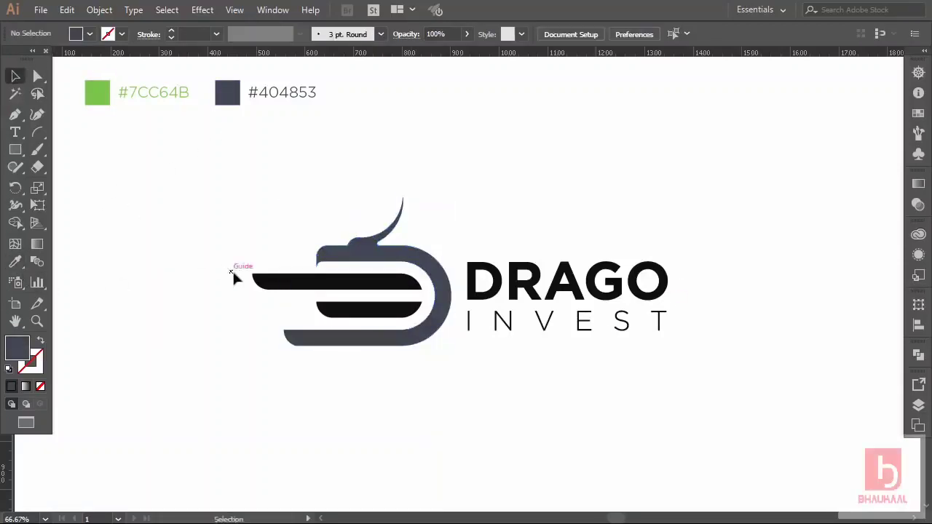
Fill the stripes with green #7CC64B.
{"action": "left_click_drag", "start_coordinate": [353, 310], "coordinate": [354, 315]}
{"action": "left_click", "coordinate": [20, 268]}
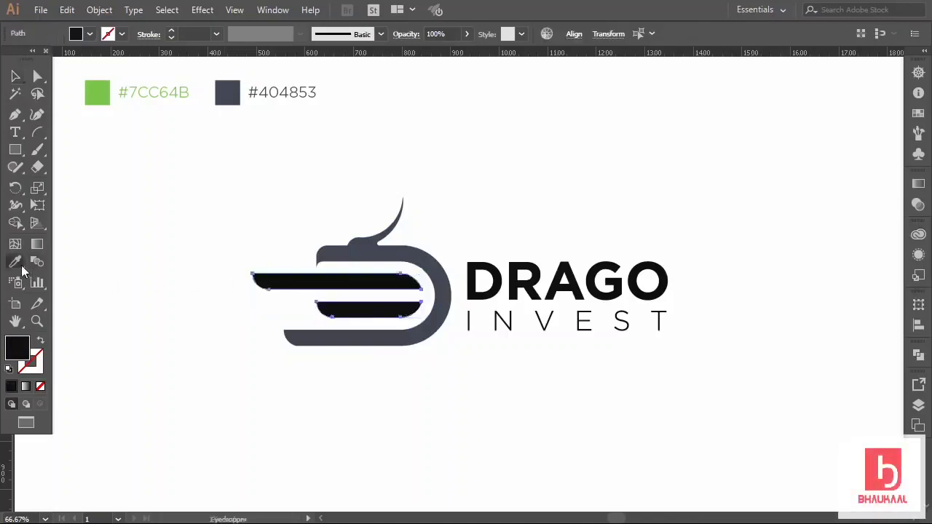
{"action": "left_click", "coordinate": [97, 91]}
{"action": "left_click", "coordinate": [13, 78]}
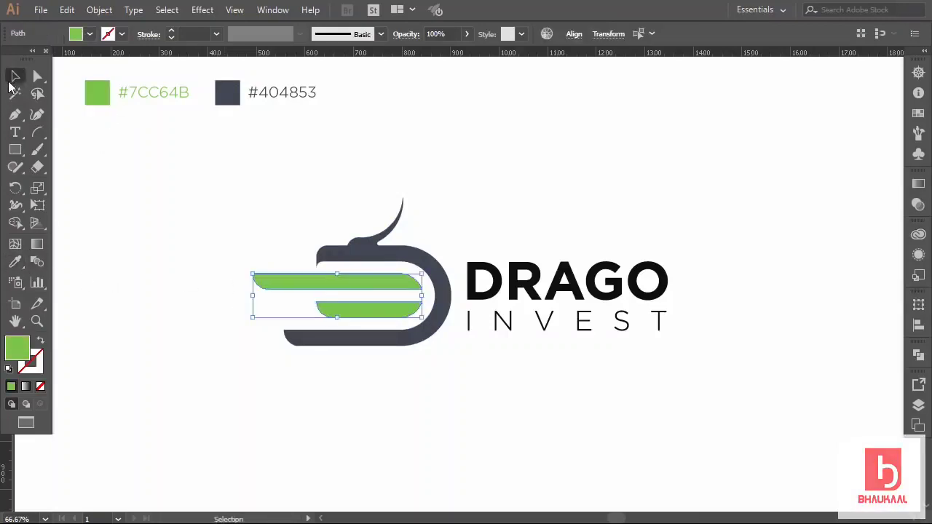
{"action": "left_click", "coordinate": [167, 219]}
{"action": "left_click_drag", "start_coordinate": [440, 250], "coordinate": [666, 291]}
{"action": "left_click", "coordinate": [744, 268]}
Make DRAGO dark slate like the mark and INVEST green like the stripes.
{"action": "left_click_drag", "start_coordinate": [661, 254], "coordinate": [565, 300]}
{"action": "left_click", "coordinate": [10, 263]}
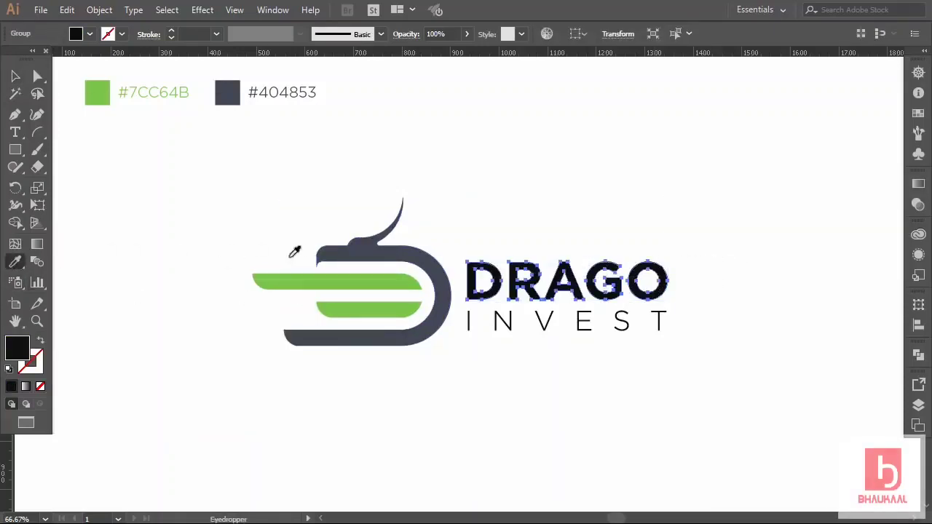
{"action": "left_click", "coordinate": [323, 254]}
{"action": "left_click", "coordinate": [17, 79]}
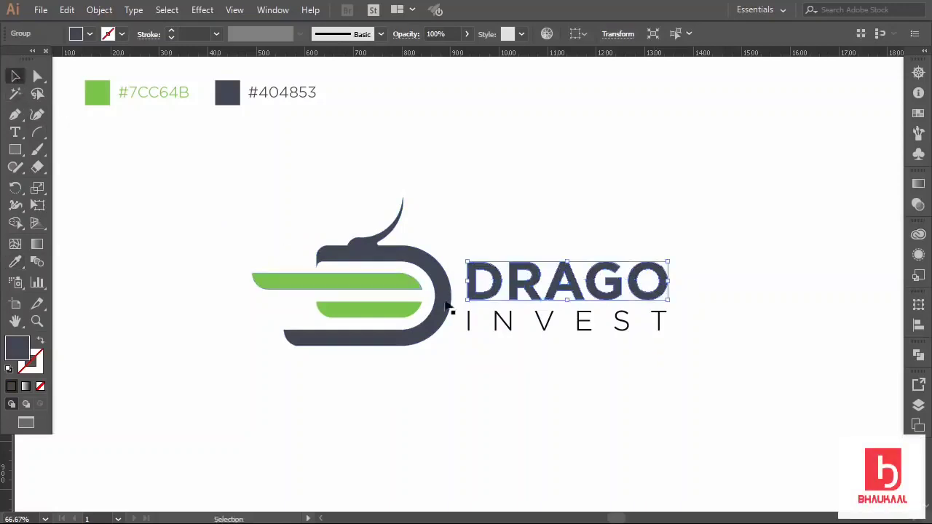
{"action": "left_click", "coordinate": [501, 327]}
{"action": "left_click", "coordinate": [502, 325]}
{"action": "left_click", "coordinate": [10, 264]}
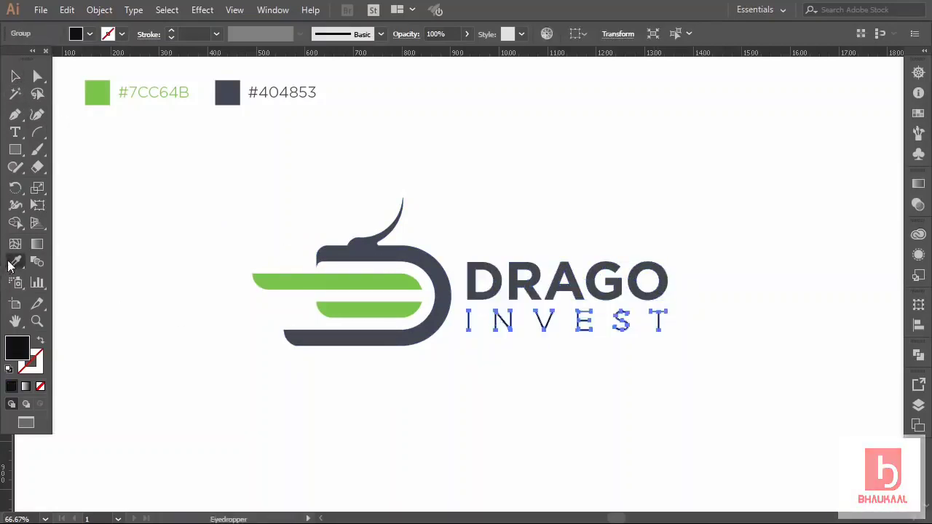
{"action": "left_click", "coordinate": [276, 281]}
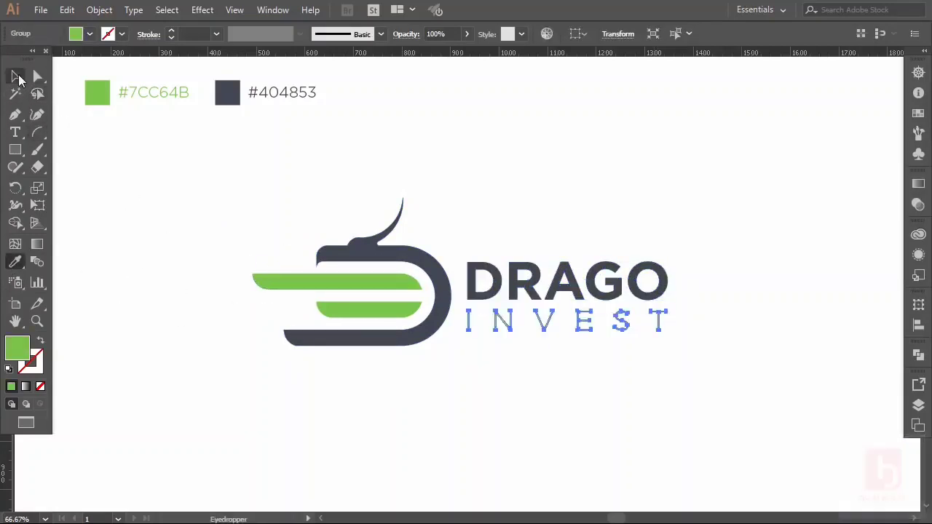
{"action": "left_click", "coordinate": [15, 76]}
{"action": "left_click", "coordinate": [203, 208]}
Shrink the whole logo and move it up and to the left.
{"action": "left_click_drag", "start_coordinate": [213, 195], "coordinate": [667, 318]}
{"action": "left_click", "coordinate": [670, 283], "text": "shift"}
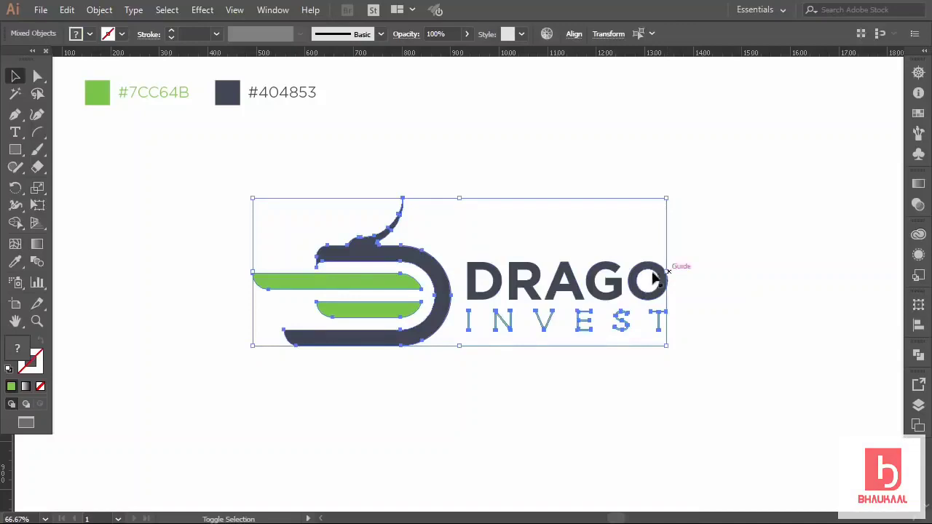
{"action": "left_click", "coordinate": [659, 275], "text": "shift"}
{"action": "left_click_drag", "start_coordinate": [668, 272], "coordinate": [482, 269]}
{"action": "left_click_drag", "start_coordinate": [335, 277], "coordinate": [573, 235]}
Recolour the duplicate logo with a green bird mark and dark slate stripes.
{"action": "left_click", "coordinate": [512, 328]}
{"action": "left_click", "coordinate": [528, 260]}
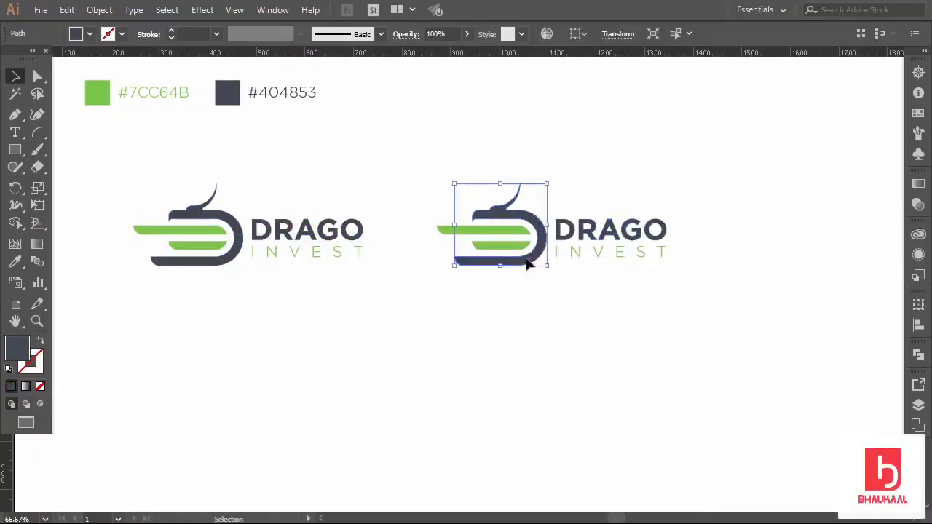
{"action": "left_click", "coordinate": [16, 264]}
{"action": "left_click", "coordinate": [182, 228]}
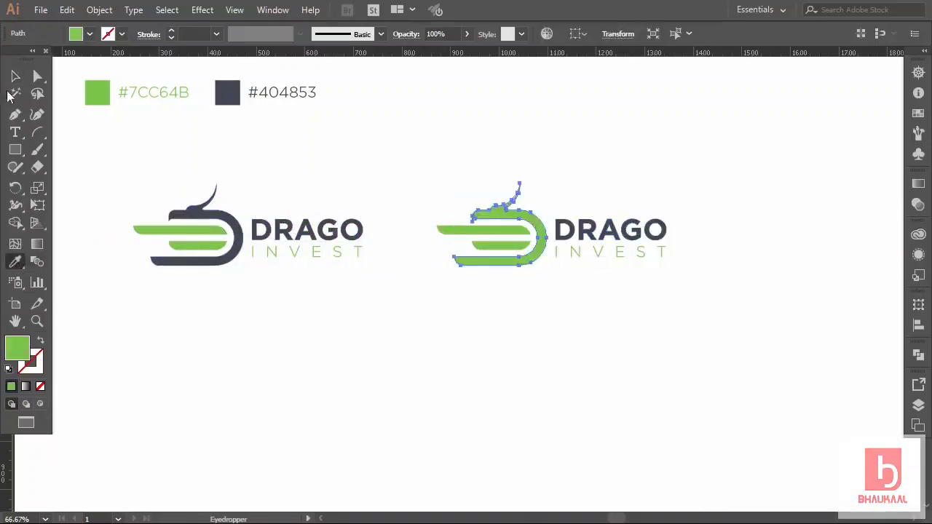
{"action": "left_click", "coordinate": [480, 230], "text": "ctrl"}
{"action": "left_click", "coordinate": [572, 226]}
{"action": "key", "text": "v"}
{"action": "left_click", "coordinate": [495, 313]}
Copy both logos below and make the bottom-right copy entirely dark slate.
{"action": "left_click_drag", "start_coordinate": [133, 191], "coordinate": [640, 280]}
{"action": "left_click_drag", "start_coordinate": [539, 243], "coordinate": [610, 378]}
{"action": "left_click_drag", "start_coordinate": [683, 435], "coordinate": [564, 353]}
{"action": "left_click", "coordinate": [16, 263]}
{"action": "left_click", "coordinate": [228, 93]}
{"action": "left_click", "coordinate": [16, 77]}
Make the bottom-left logo entirely green, completing the four-variant grid.
{"action": "left_click_drag", "start_coordinate": [177, 322], "coordinate": [349, 396]}
{"action": "left_click", "coordinate": [16, 263]}
{"action": "left_click", "coordinate": [97, 93]}
{"action": "left_click_drag", "start_coordinate": [172, 169], "coordinate": [616, 386]}
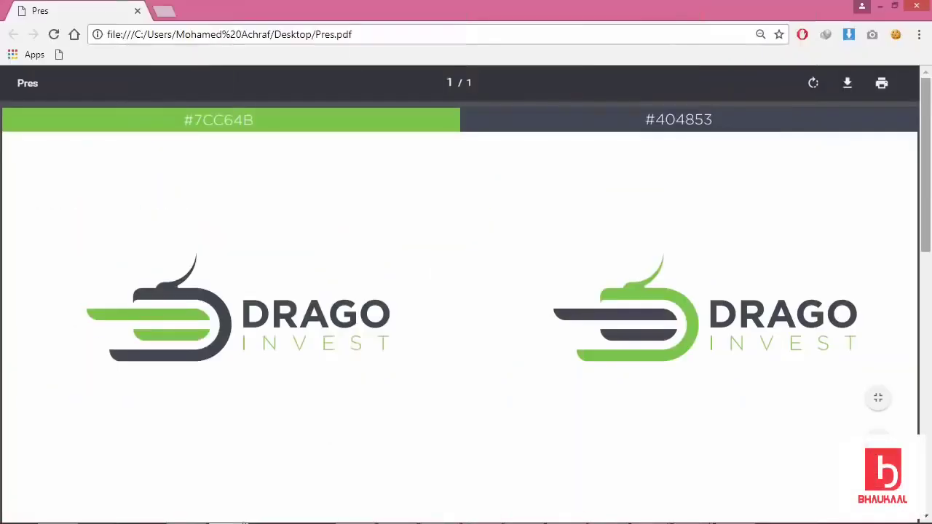
{"action": "left_click_drag", "start_coordinate": [929, 98], "coordinate": [930, 329]}
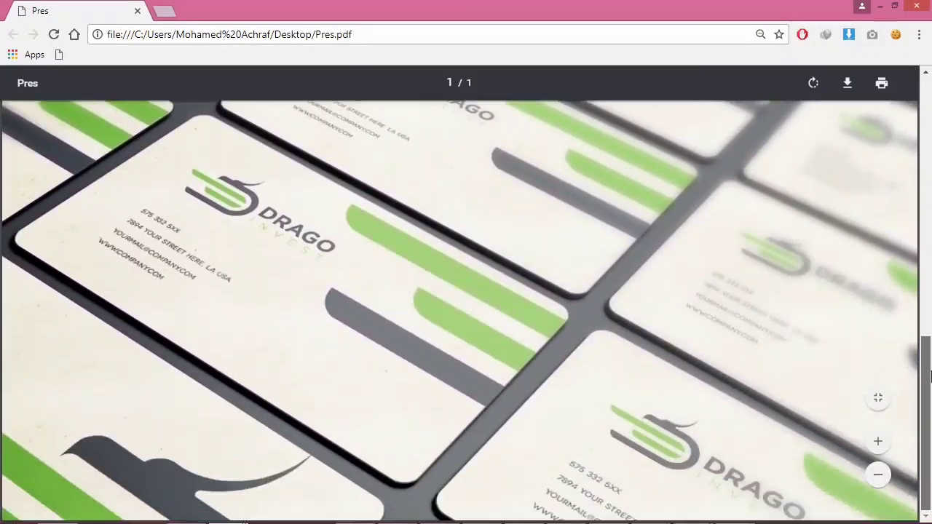